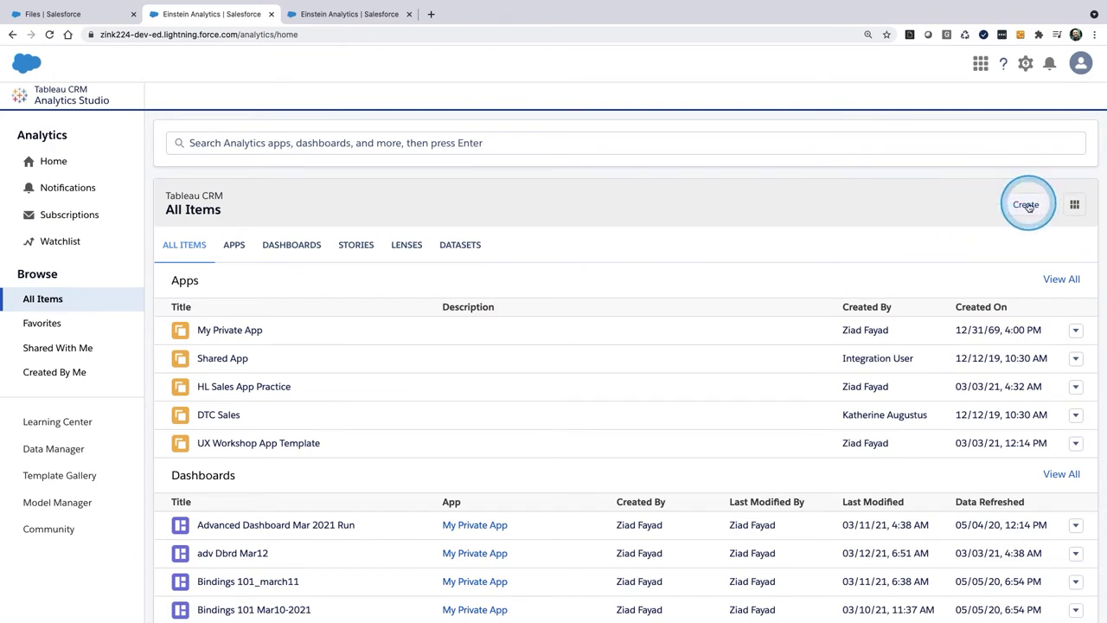
Start a new dataset from Salesforce Data and name it OppOwnerAccnt.
left_click(1027, 206)
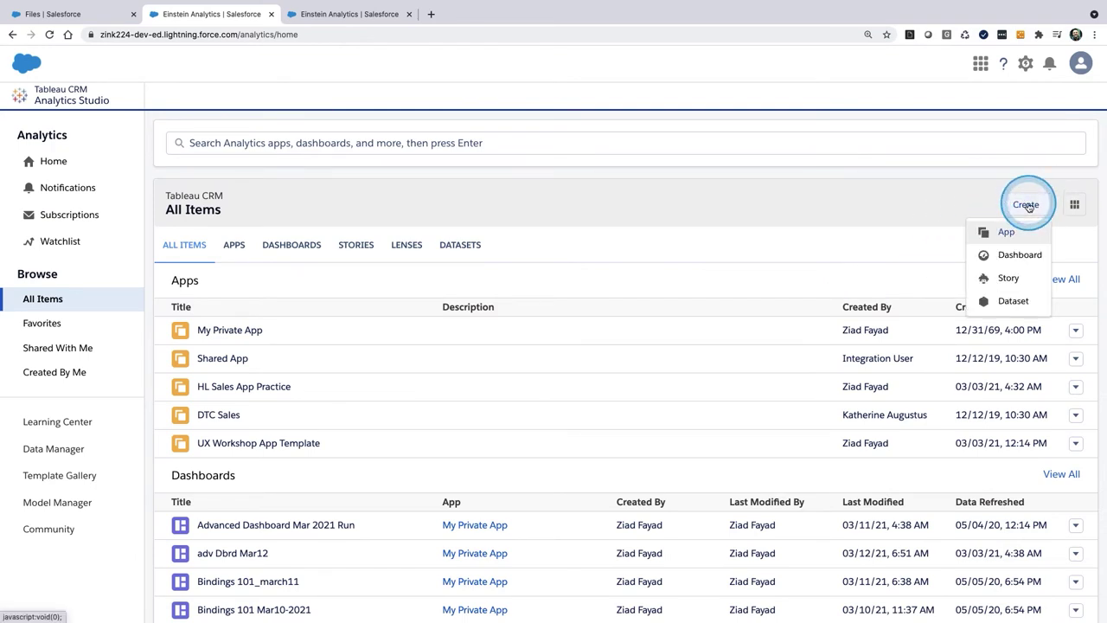
left_click(1013, 301)
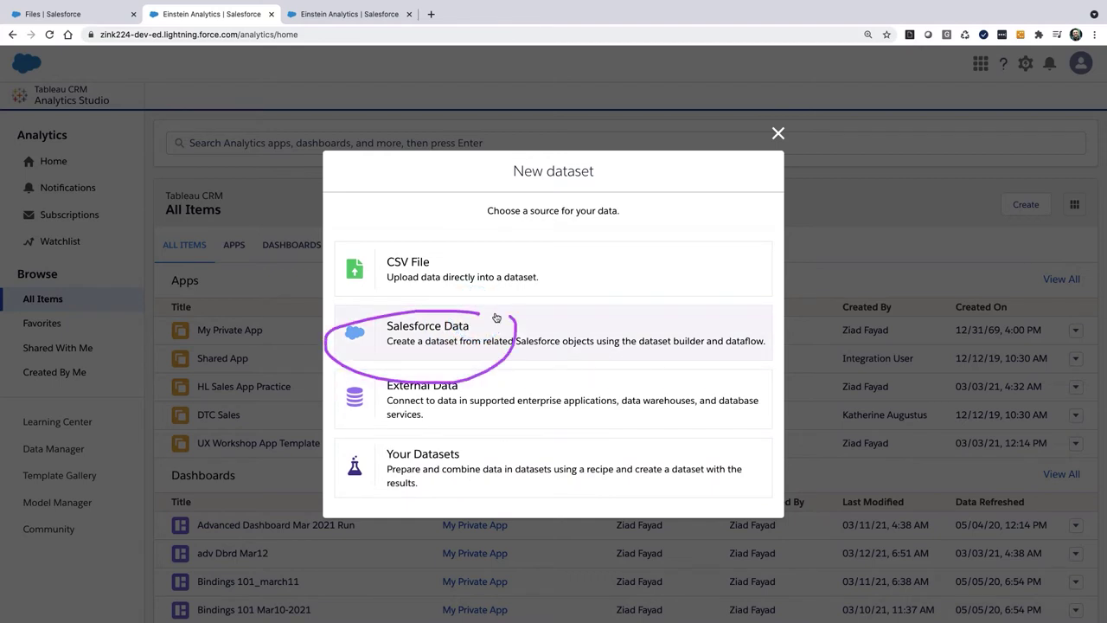
left_click(450, 334)
left_click(438, 291)
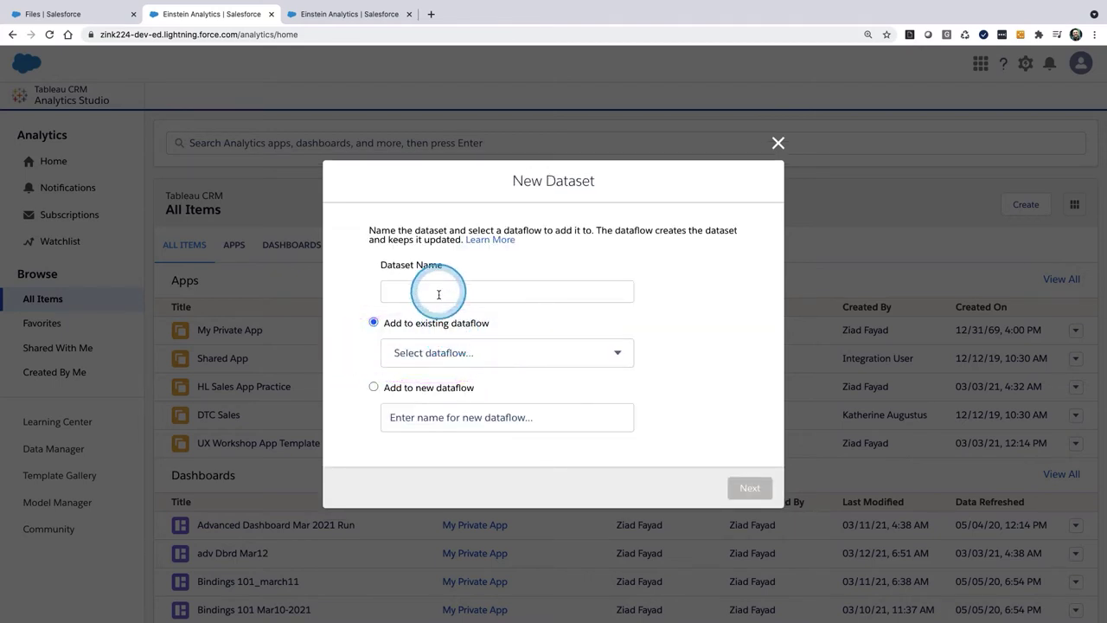
type("Opp")
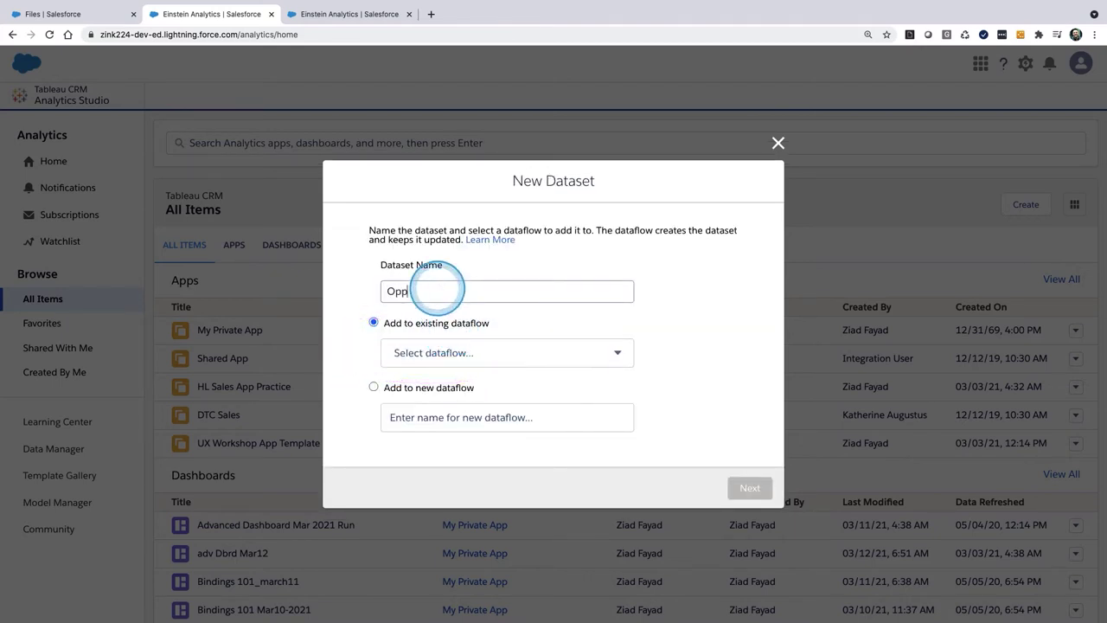
type("OwnerAccnt")
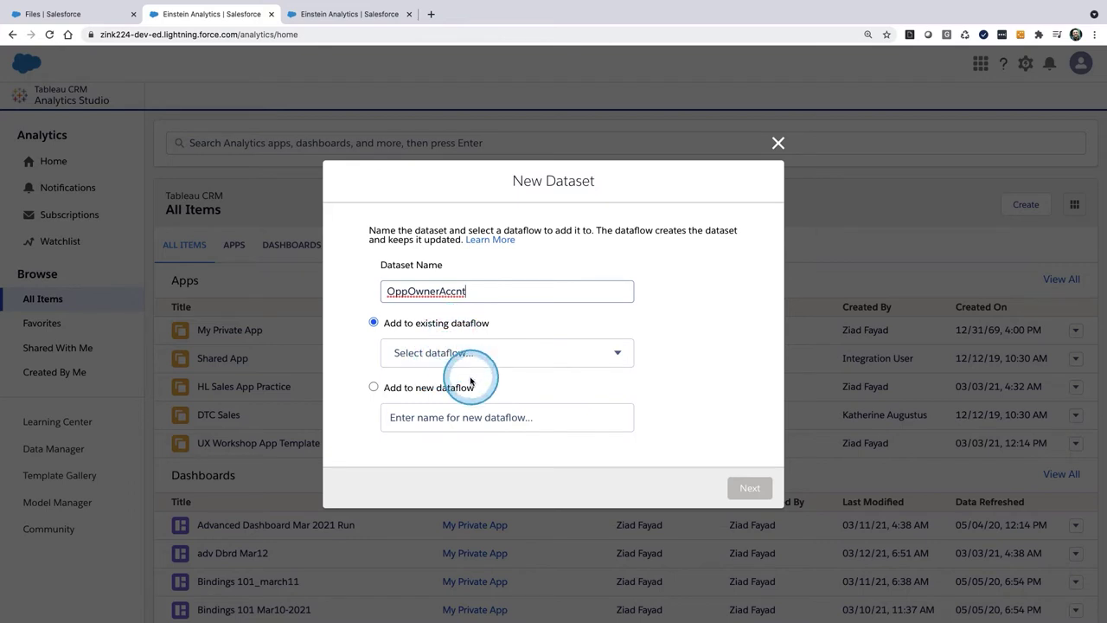
Add the dataset to the existing Default Salesforce Dataflow and continue to the object selection.
left_click(618, 352)
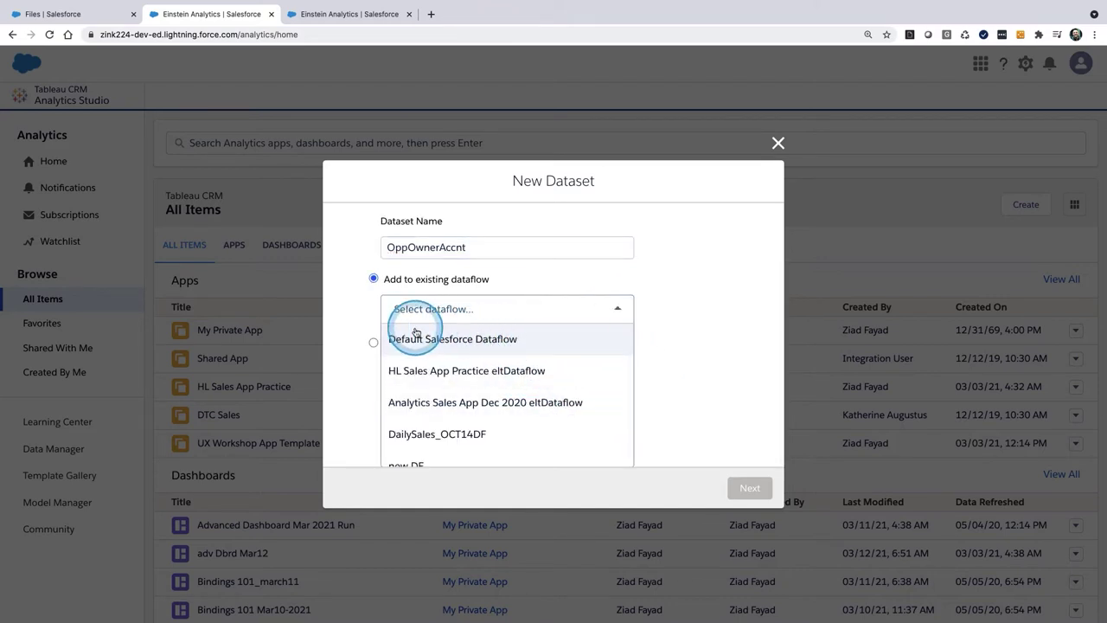
left_click(461, 342)
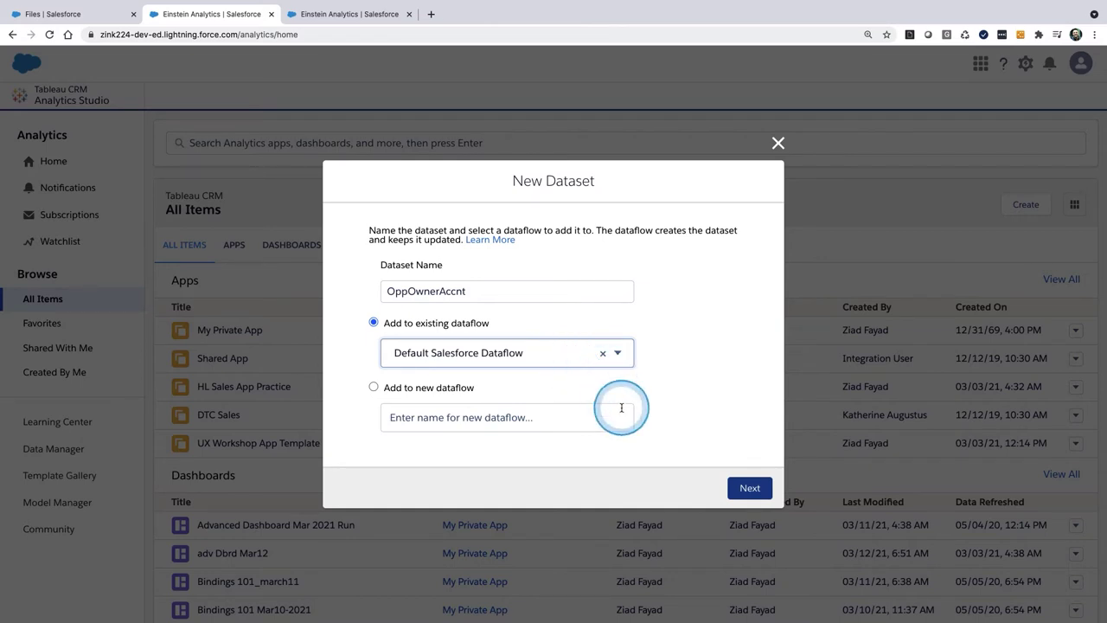
left_click(750, 490)
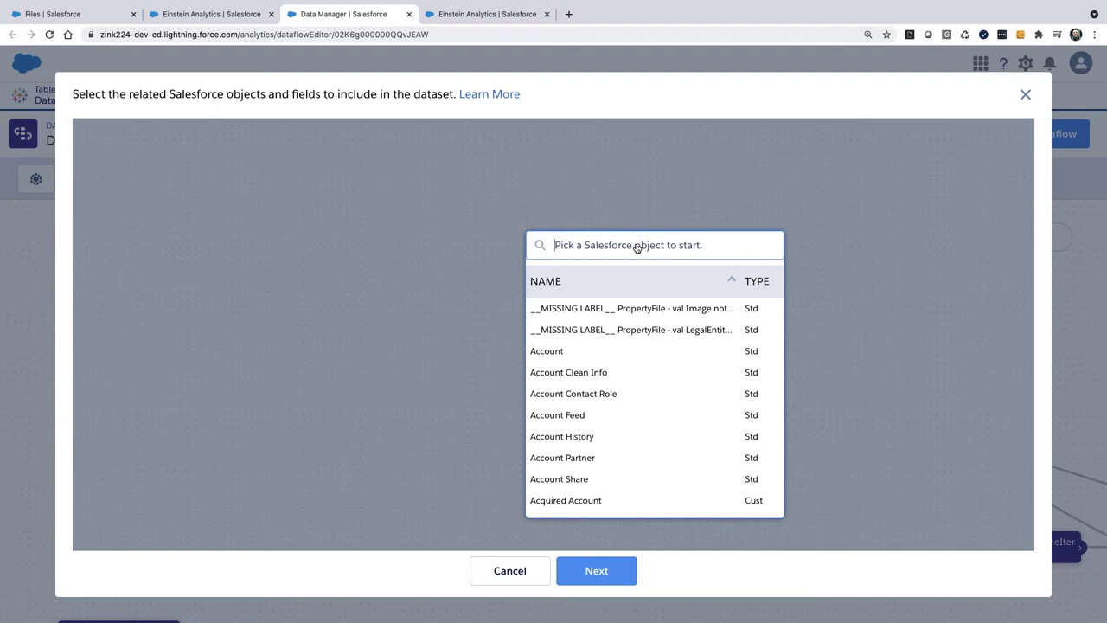
Find the standard Opportunity object and set it as the dataset's root object.
type("opp")
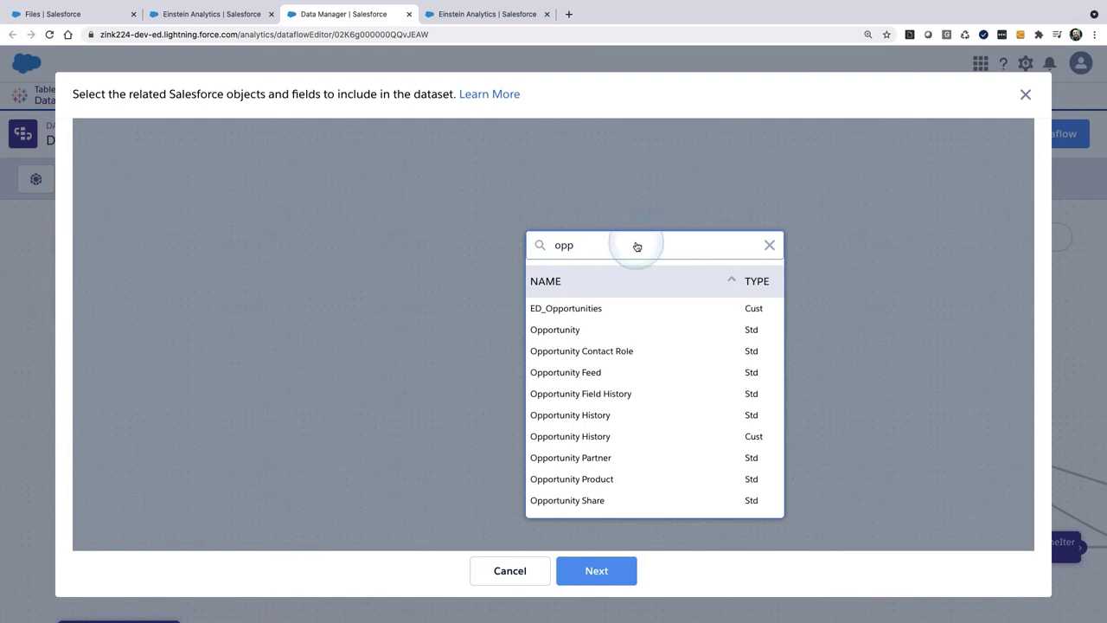
mouse_move(586, 320)
left_mouse_down()
mouse_move(536, 314)
mouse_move(552, 366)
mouse_move(576, 329)
left_mouse_up()
left_click(569, 333)
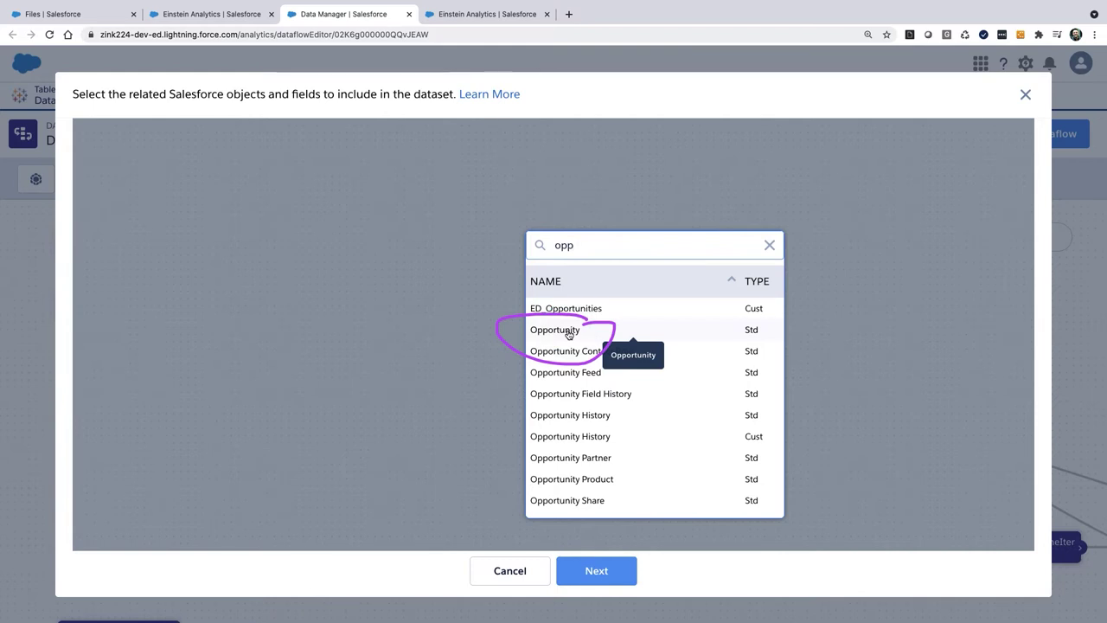
left_click(569, 334)
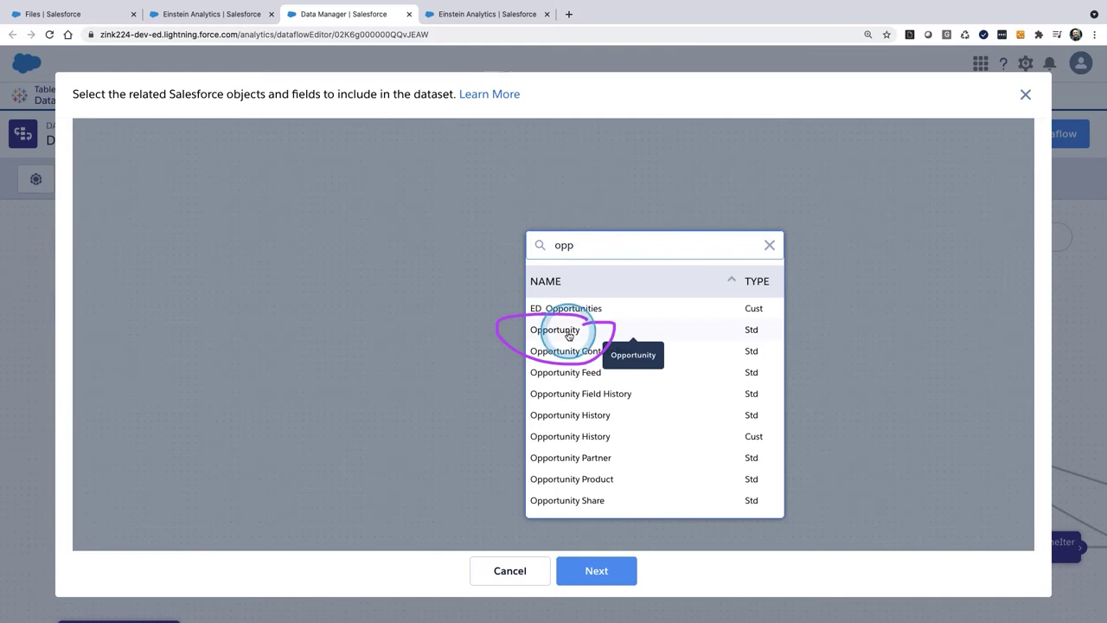
left_click(569, 334)
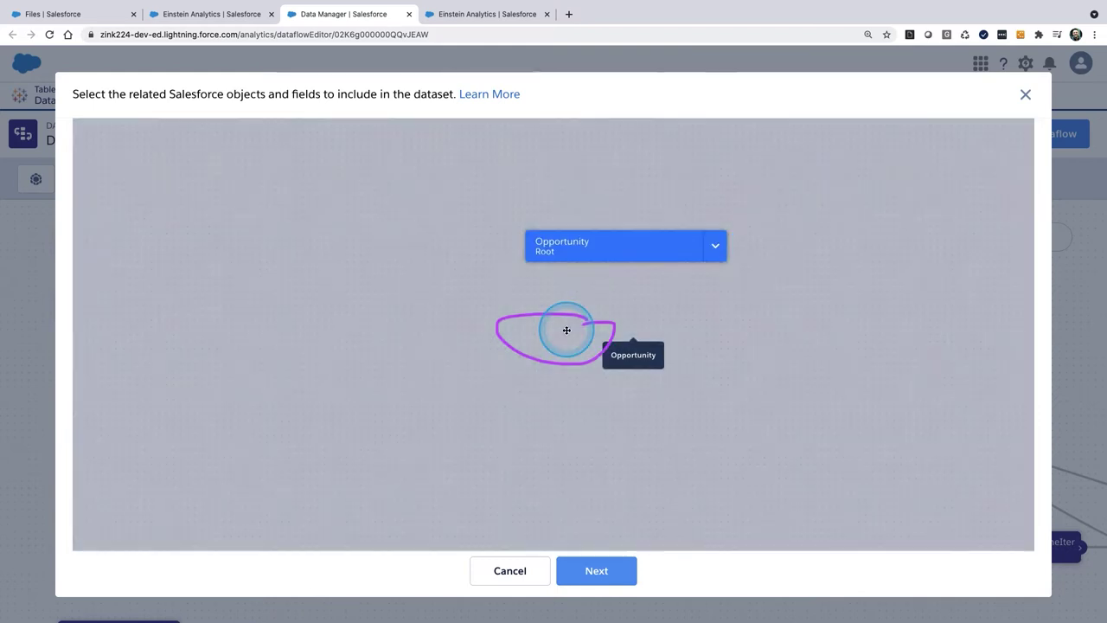
Join the Account object to the Opportunity root through the Account ID relationship.
left_click(687, 248)
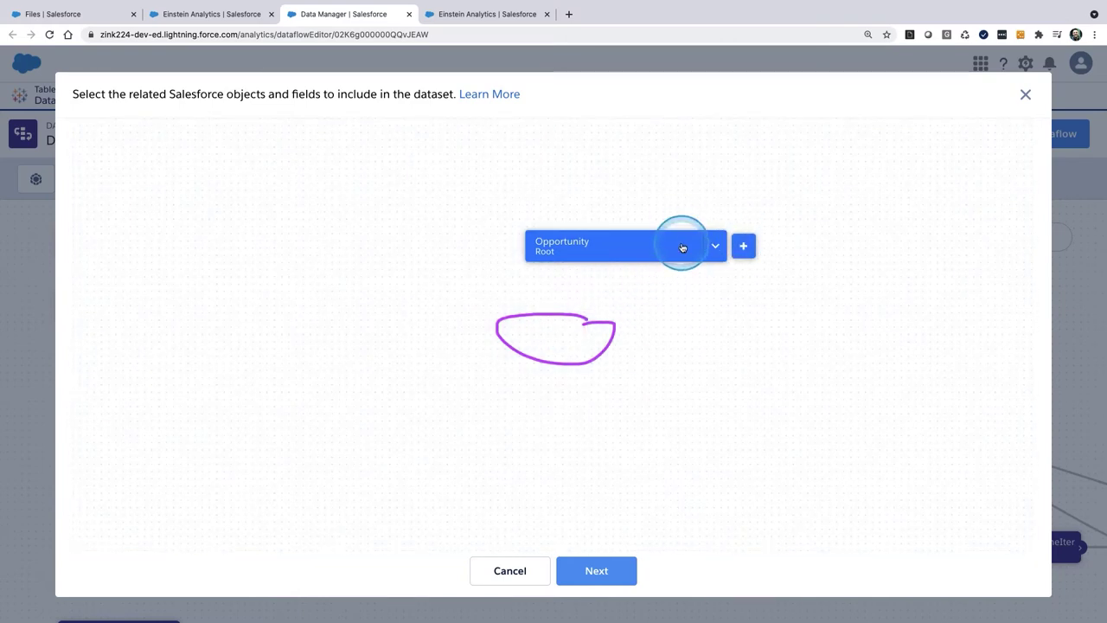
left_click(742, 246)
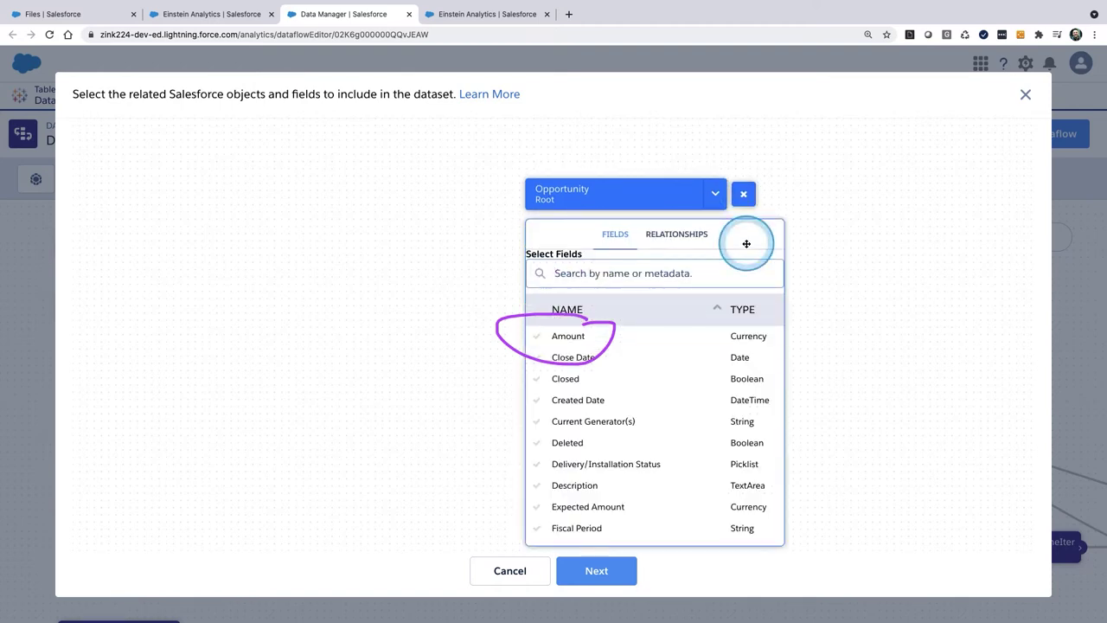
left_click_drag(708, 231, 635, 229)
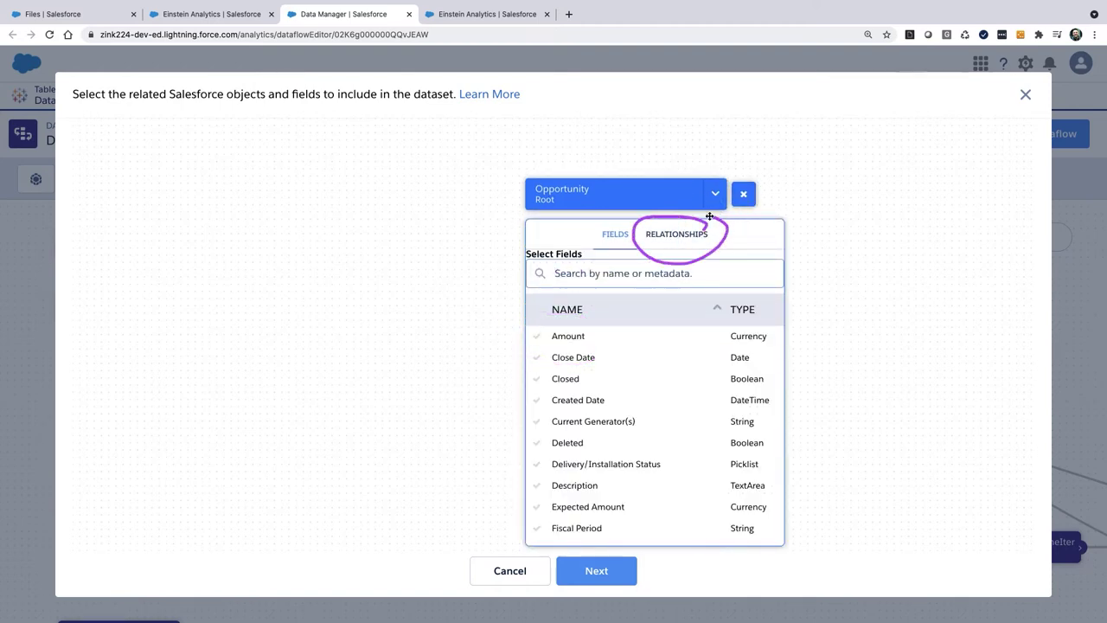
left_click(683, 235)
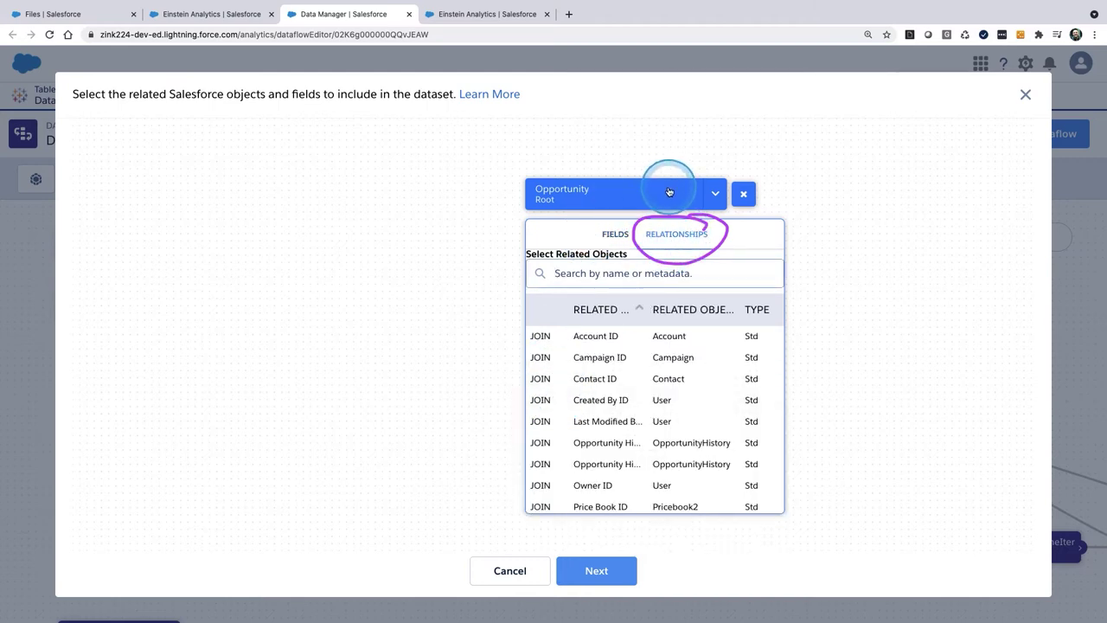
left_click_drag(674, 185, 736, 167)
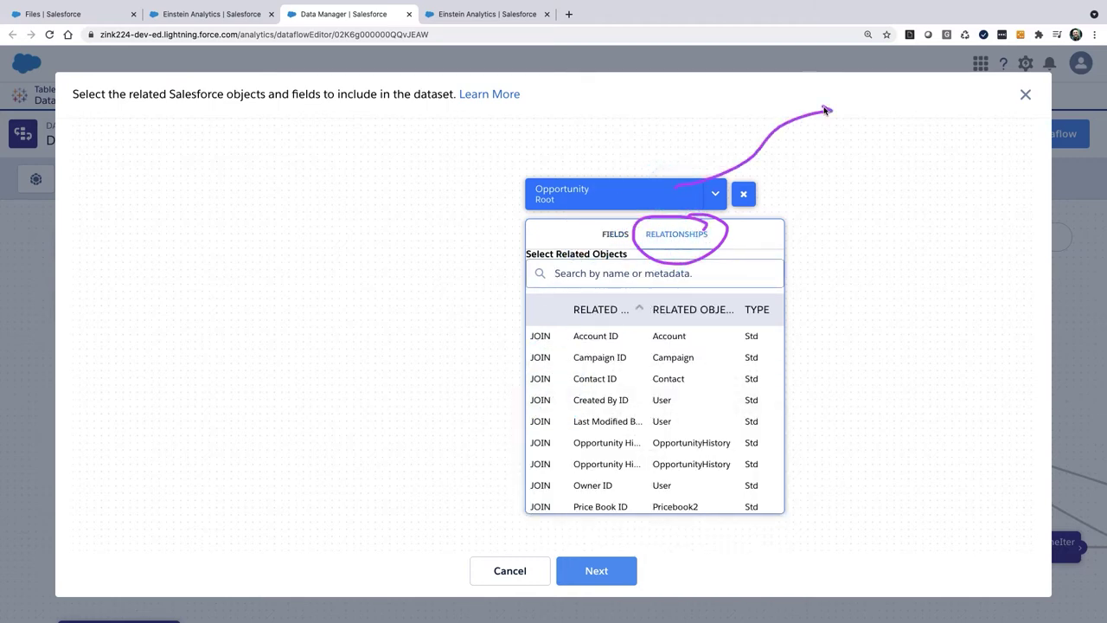
left_click(614, 337)
mouse_move(616, 331)
left_mouse_down()
mouse_move(547, 320)
mouse_move(514, 364)
left_mouse_up()
left_click(538, 336)
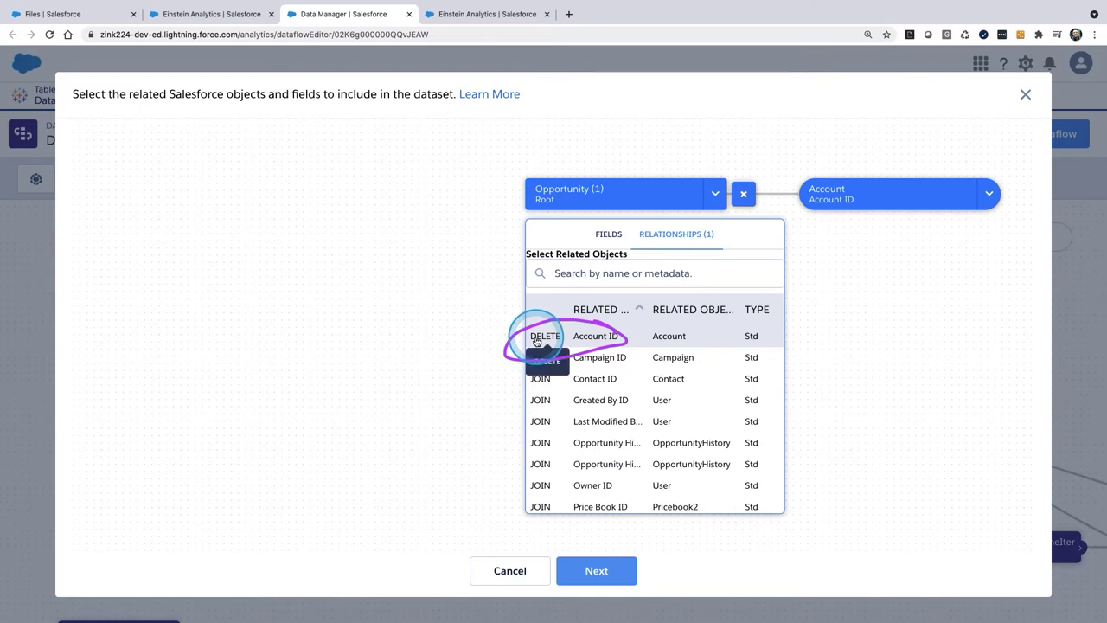
Join the User object to the Opportunity root through the Owner ID relationship and close the relationship list.
left_click_drag(617, 474, 540, 477)
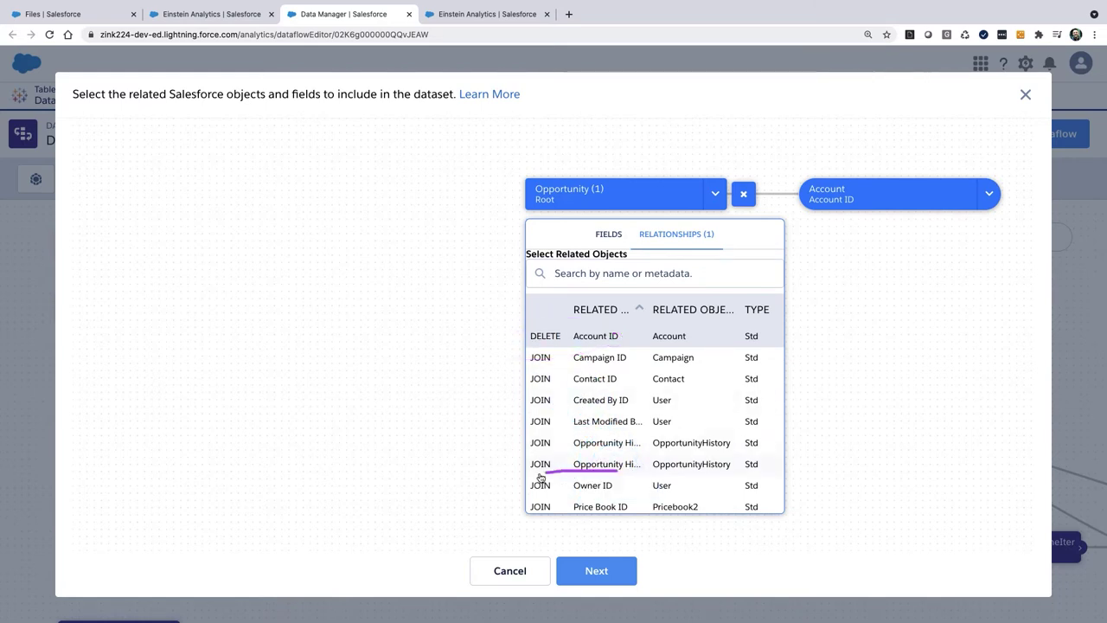
left_click_drag(647, 477, 651, 490)
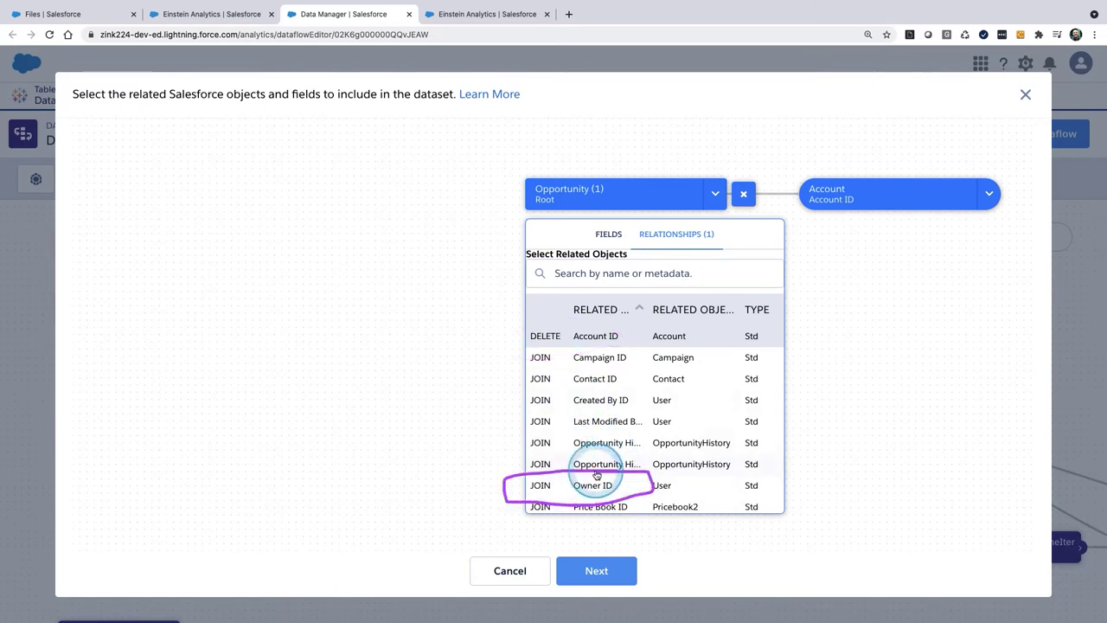
left_click(543, 486)
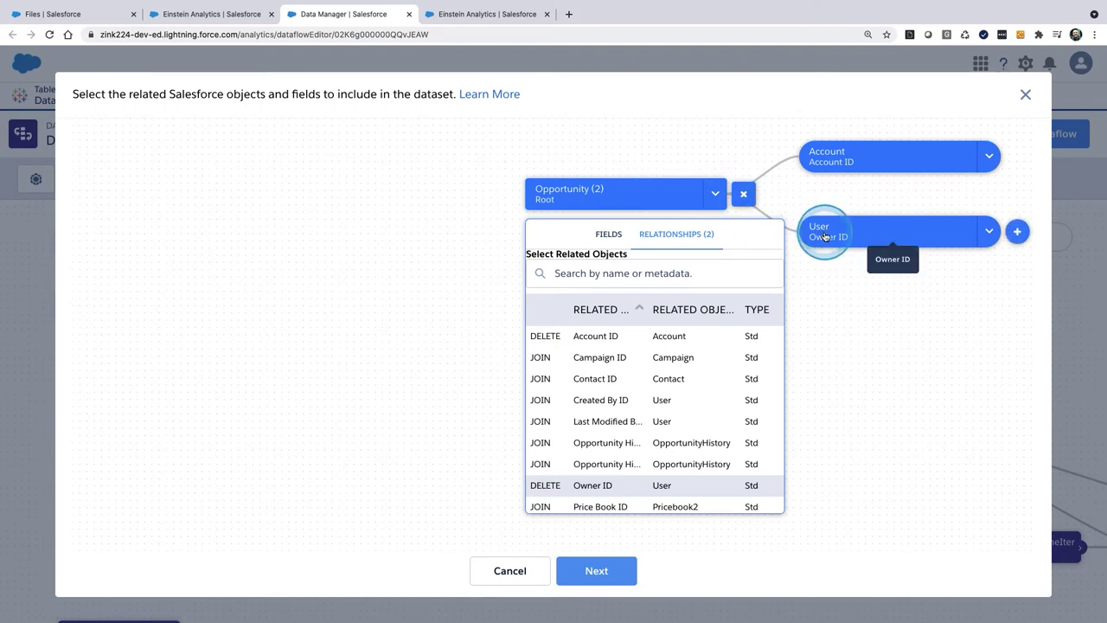
left_click(664, 165)
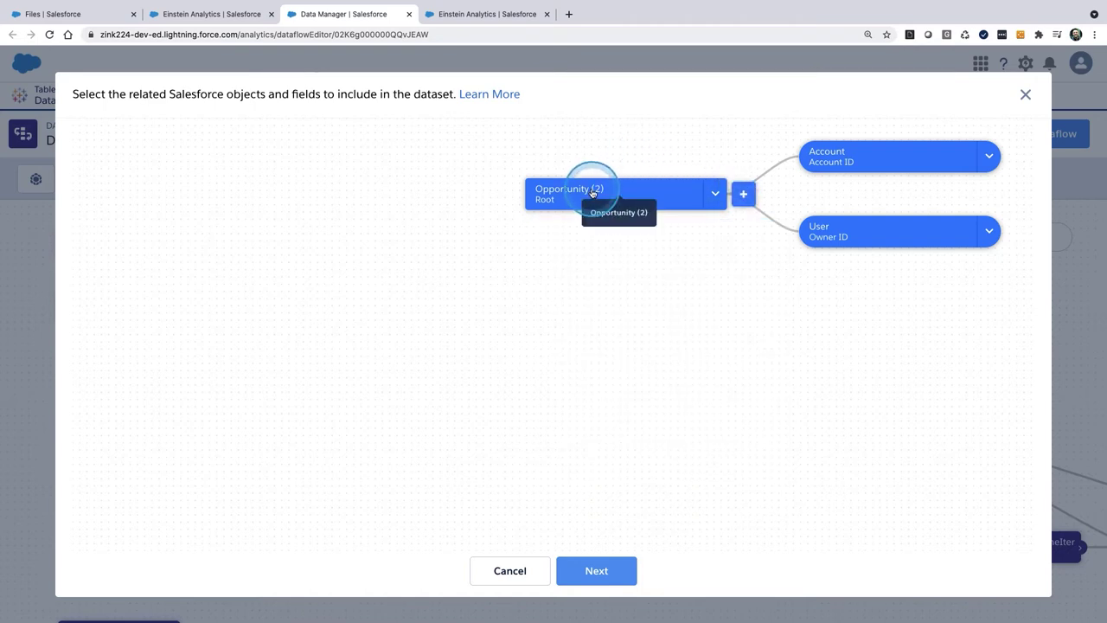
mouse_move(593, 190)
left_mouse_down()
mouse_move(668, 169)
mouse_move(702, 179)
left_mouse_up()
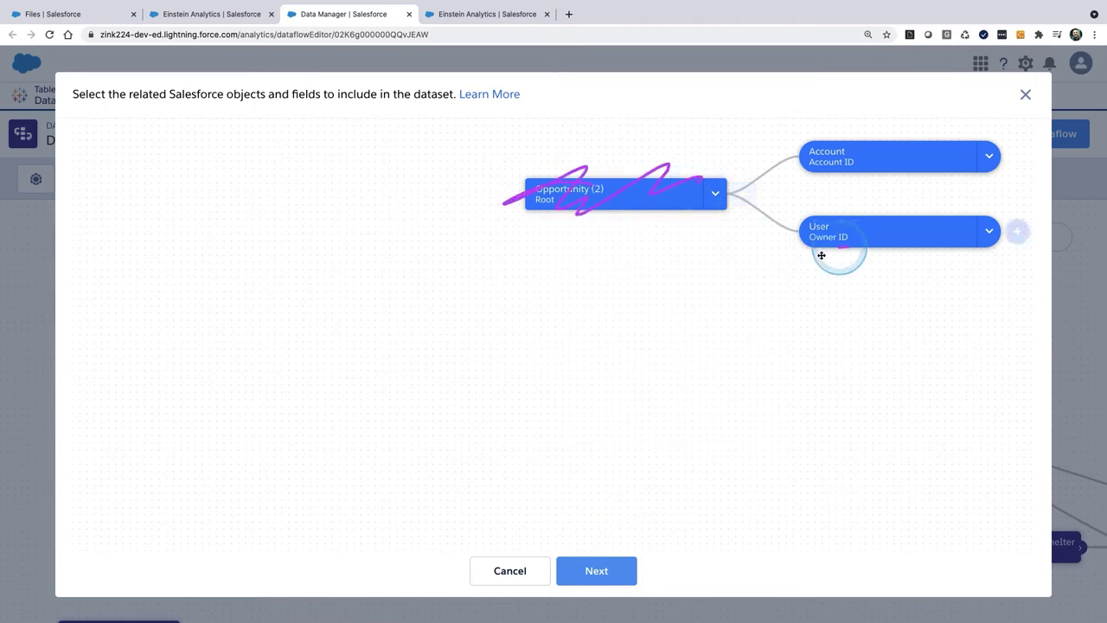
mouse_move(821, 255)
left_mouse_down()
mouse_move(854, 237)
mouse_move(909, 263)
left_mouse_up()
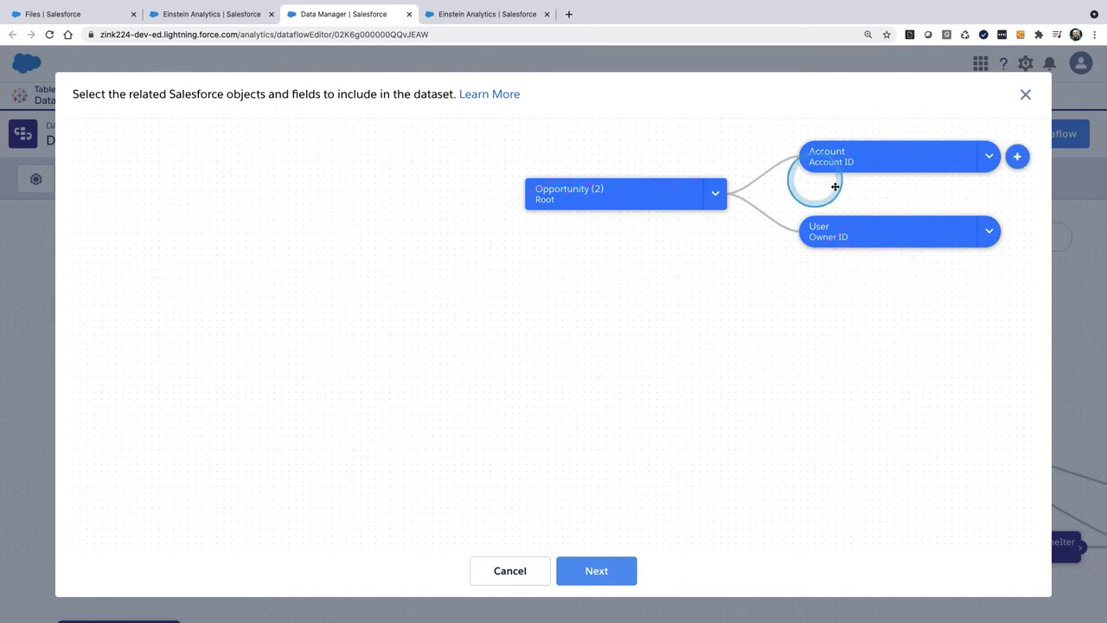
Examine which related objects can be joined from the Account node and from the Opportunity root.
left_click(1017, 155)
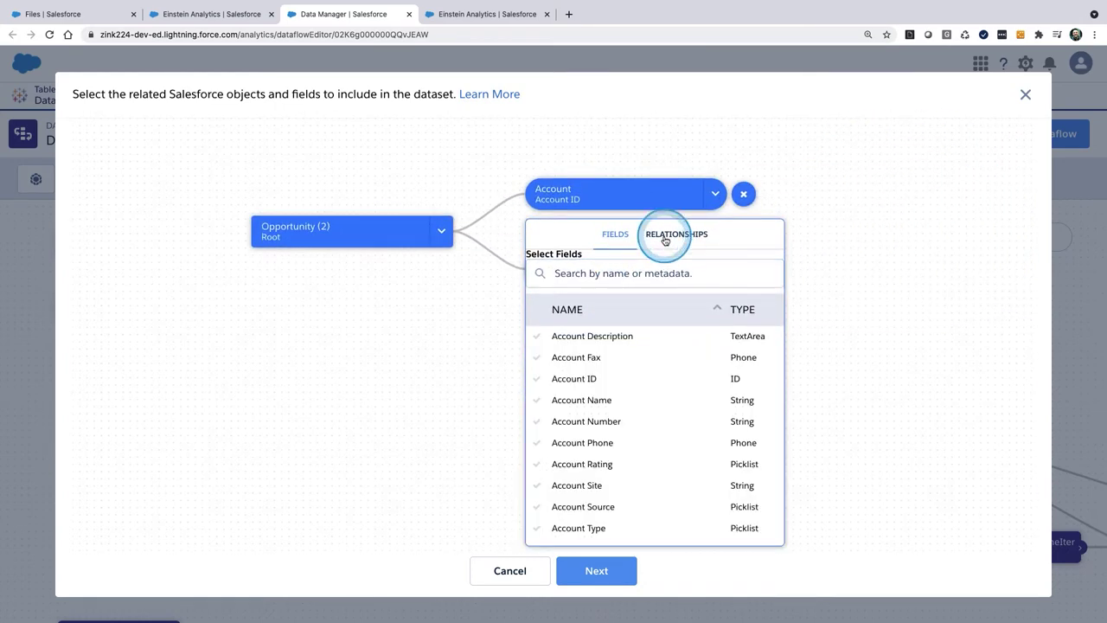
left_click(666, 237)
mouse_move(573, 374)
left_mouse_down()
mouse_move(580, 424)
mouse_move(617, 432)
mouse_move(640, 419)
left_mouse_up()
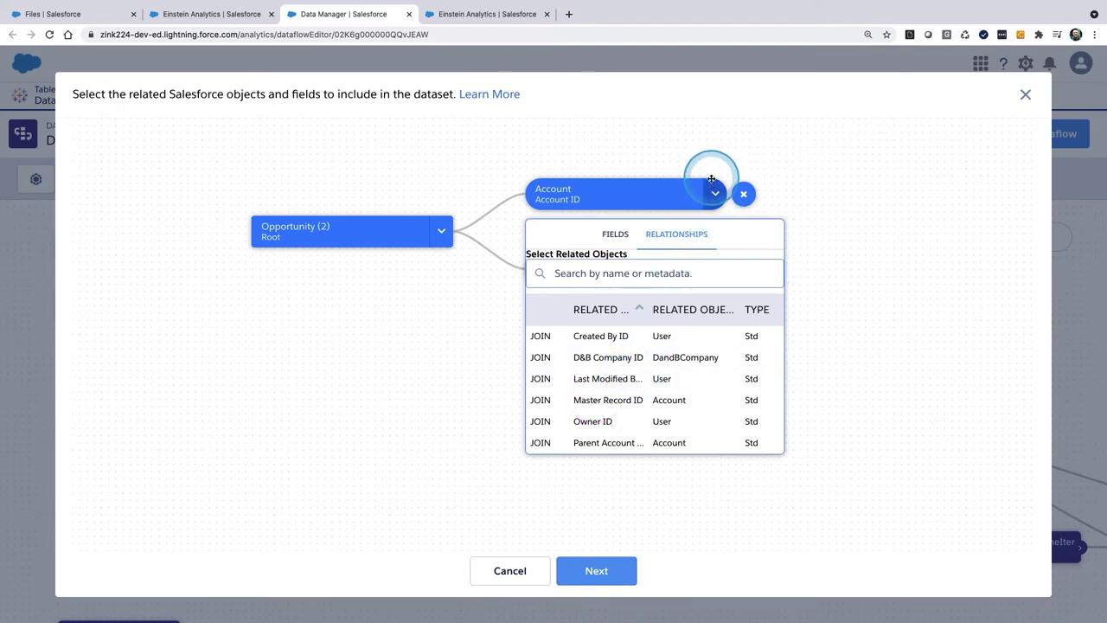
mouse_move(717, 175)
left_mouse_down()
mouse_move(654, 154)
mouse_move(500, 200)
mouse_move(654, 172)
left_mouse_up()
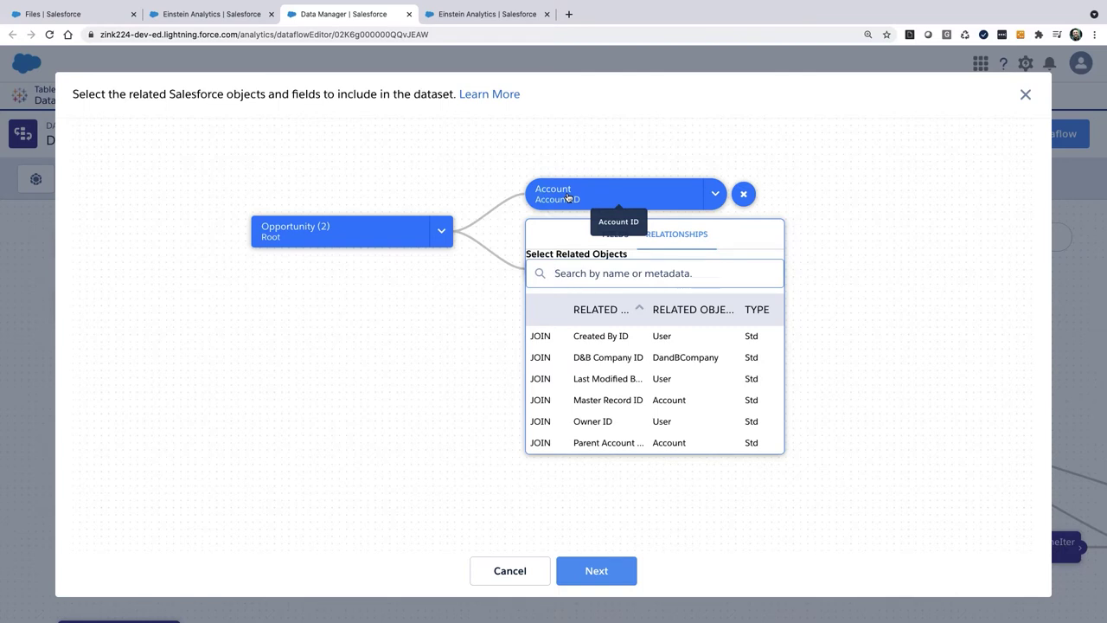
left_click(438, 332)
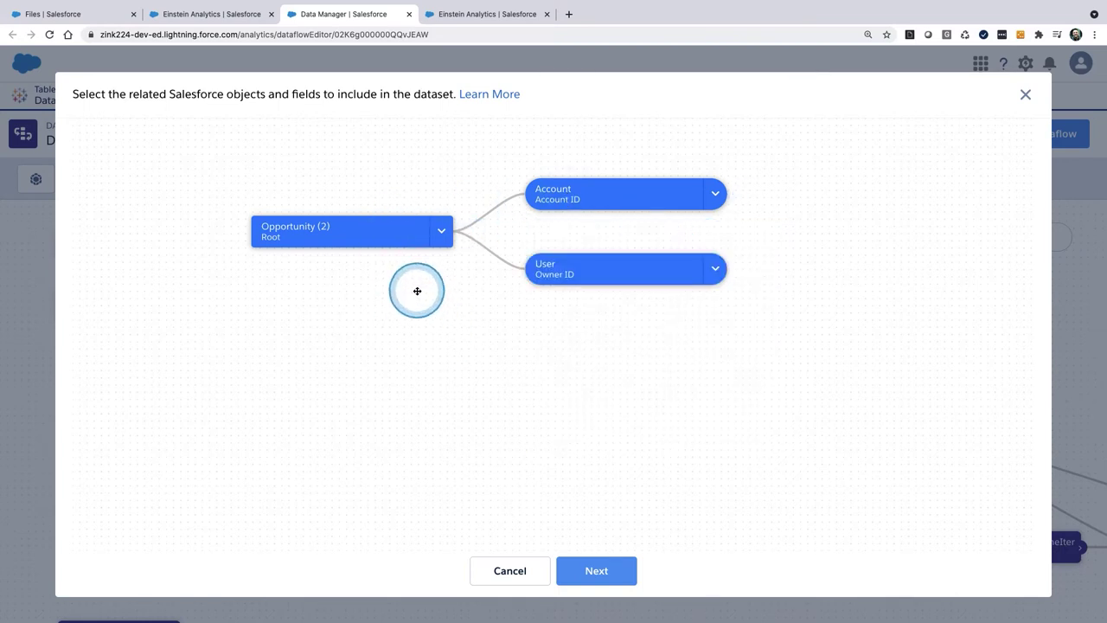
mouse_move(381, 215)
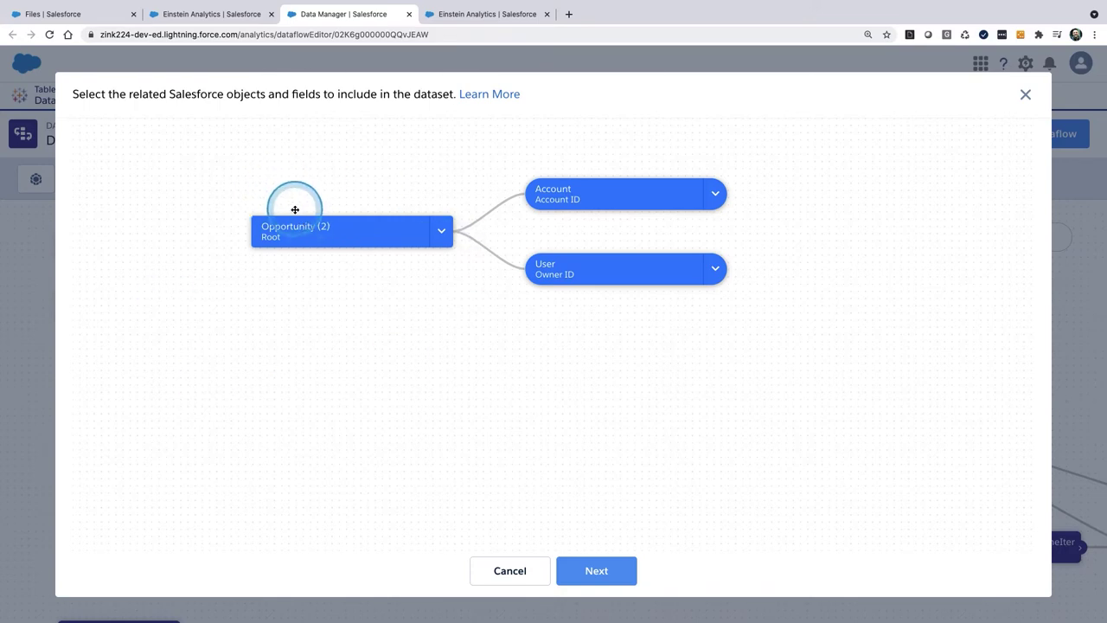
left_click(468, 231)
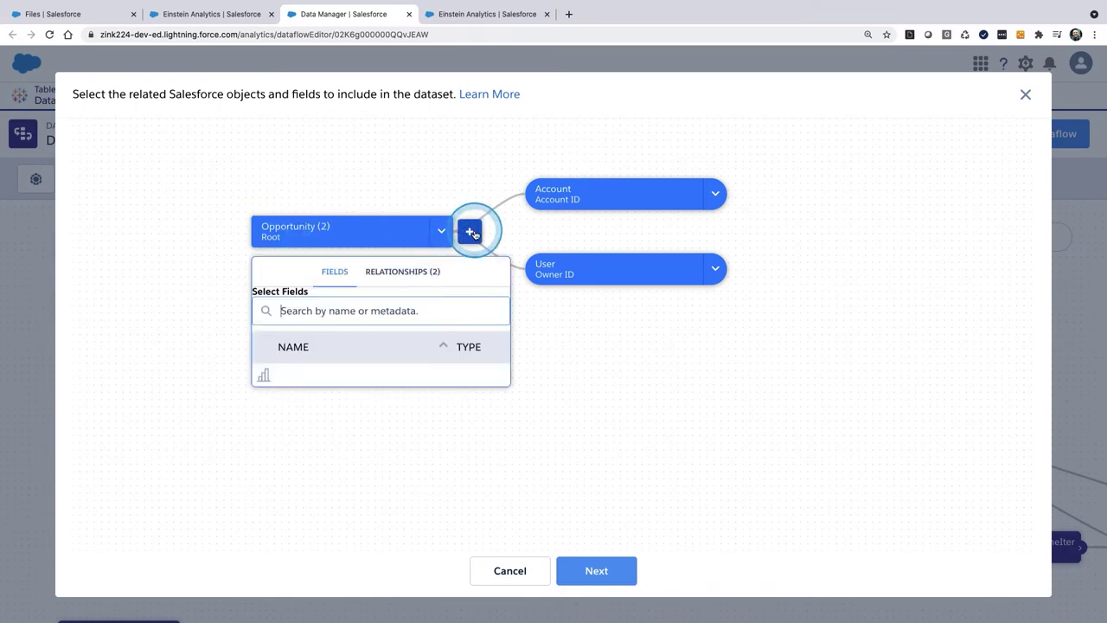
left_click(675, 235)
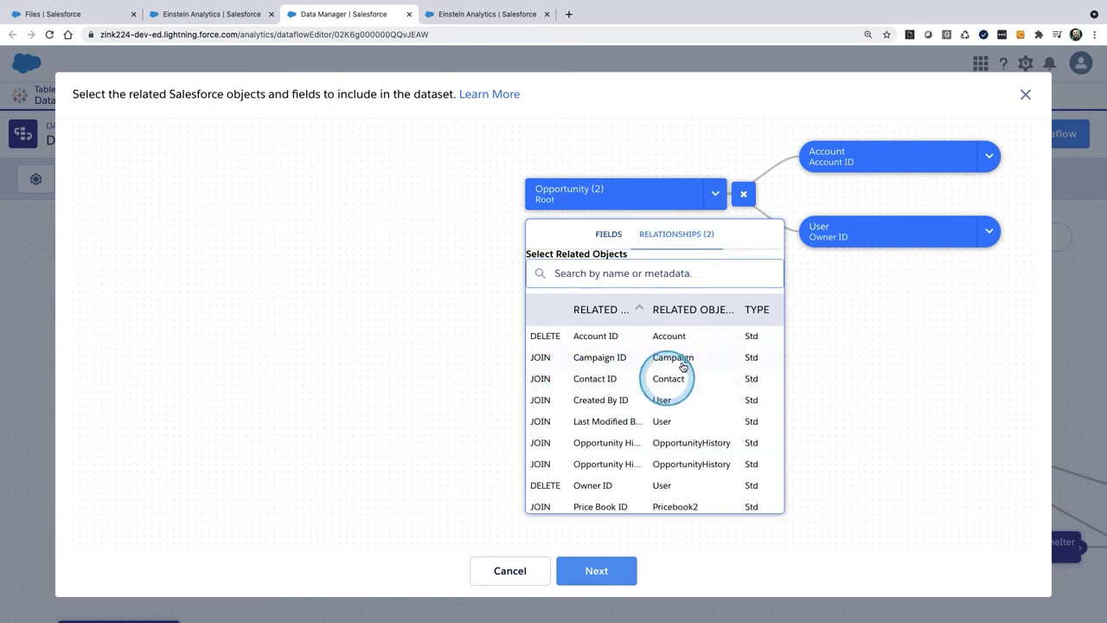
left_click(833, 418)
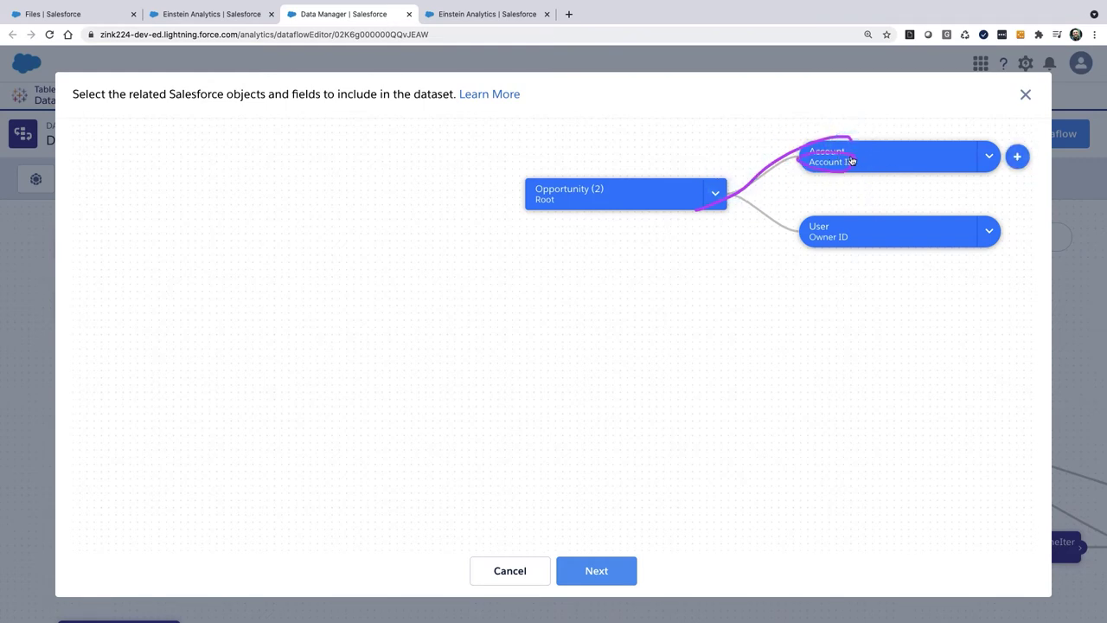
left_click_drag(677, 199, 670, 208)
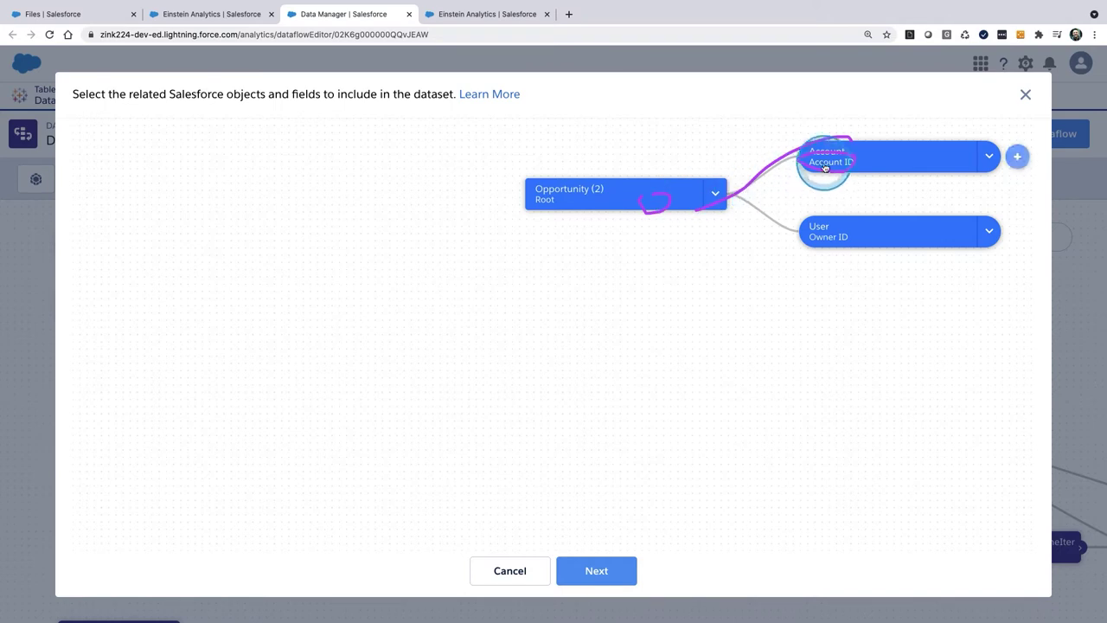
left_click(652, 216)
left_click(802, 175)
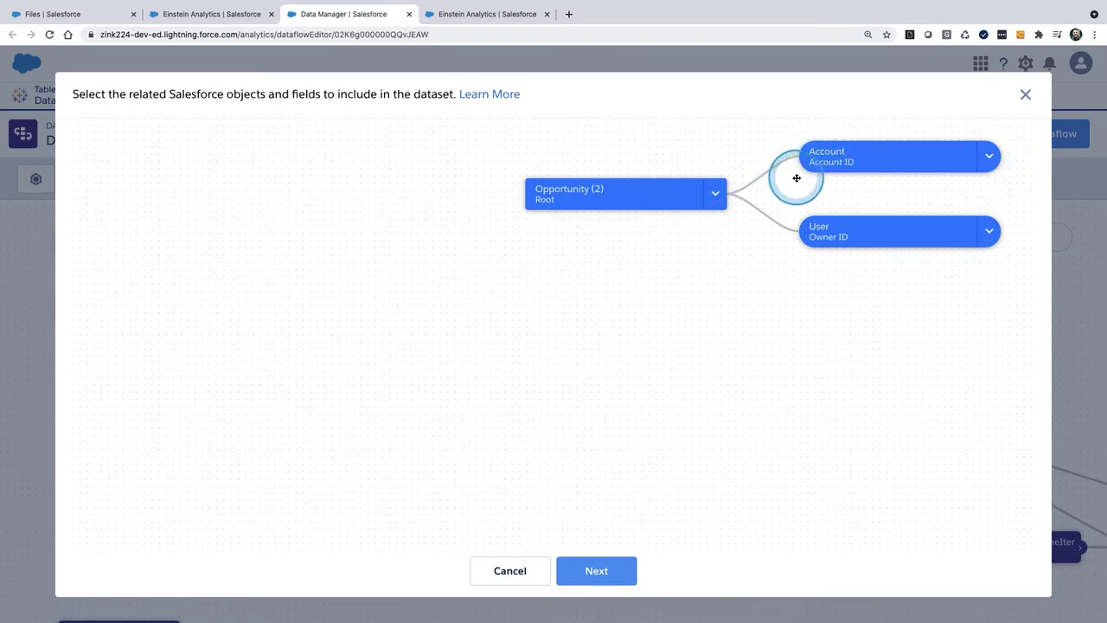
left_click_drag(793, 192, 692, 226)
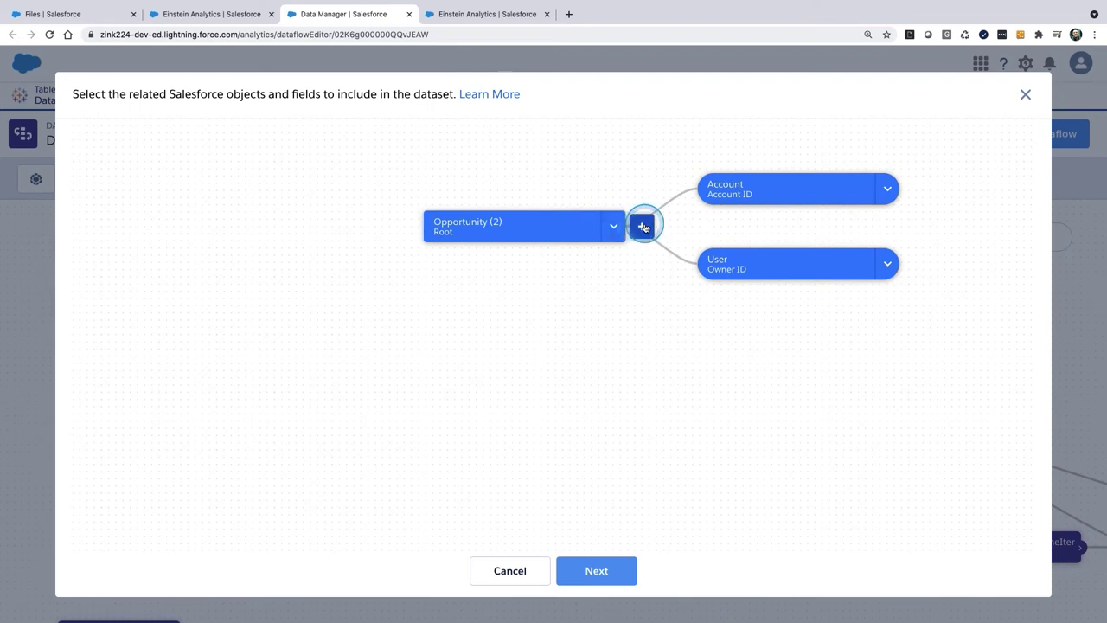
Include the Amount, Close Date, Closed and Created Date fields from the Opportunity root object.
left_click(643, 227)
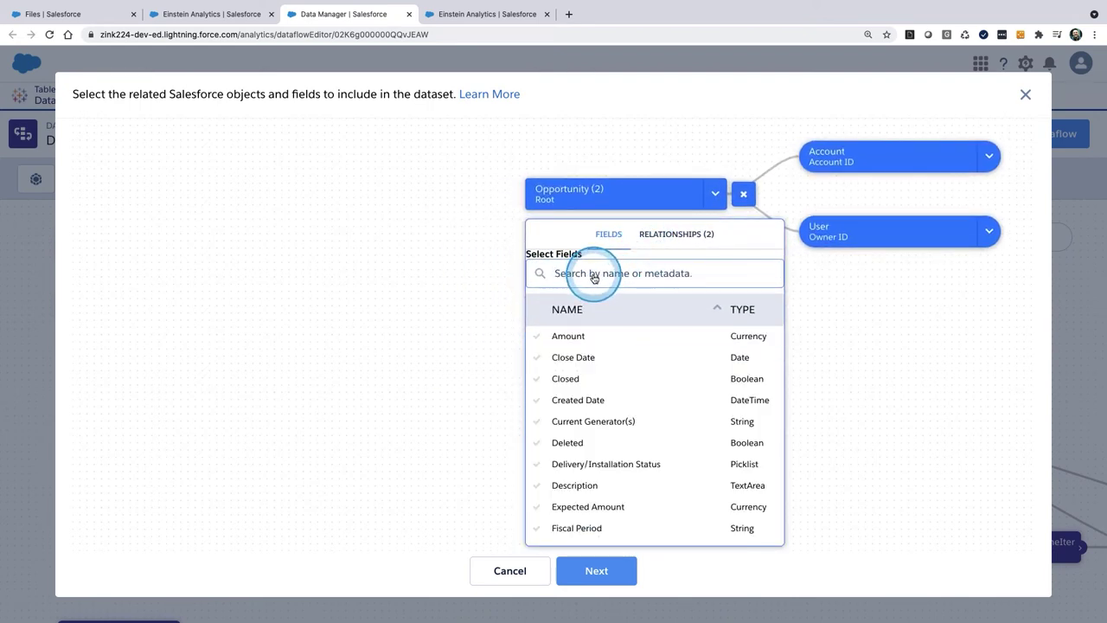
left_click(566, 336)
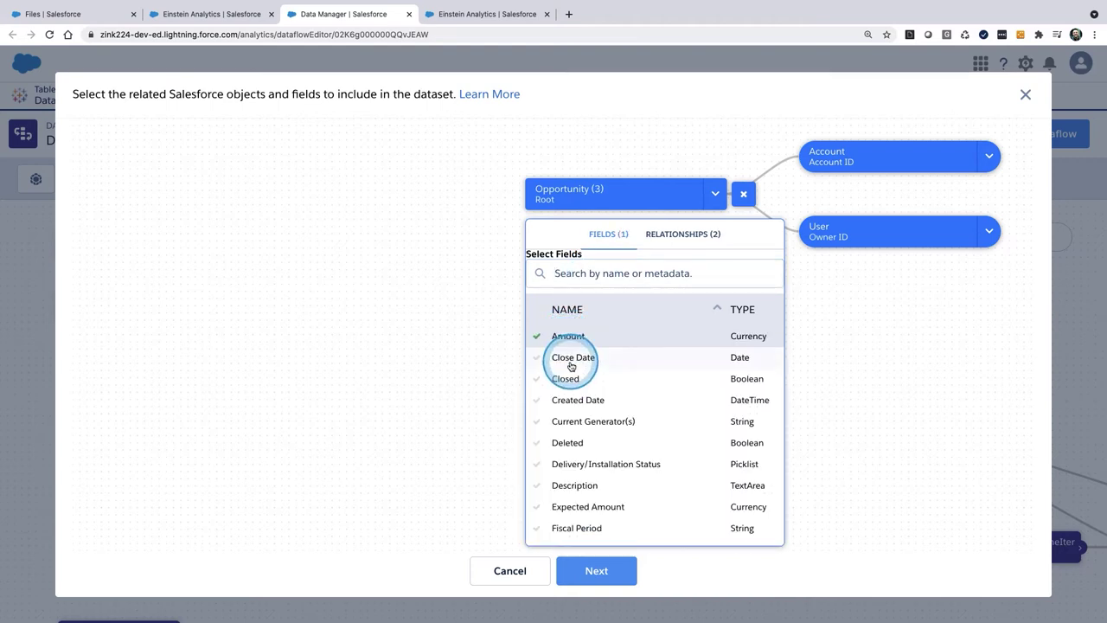
left_click(566, 356)
left_click(564, 378)
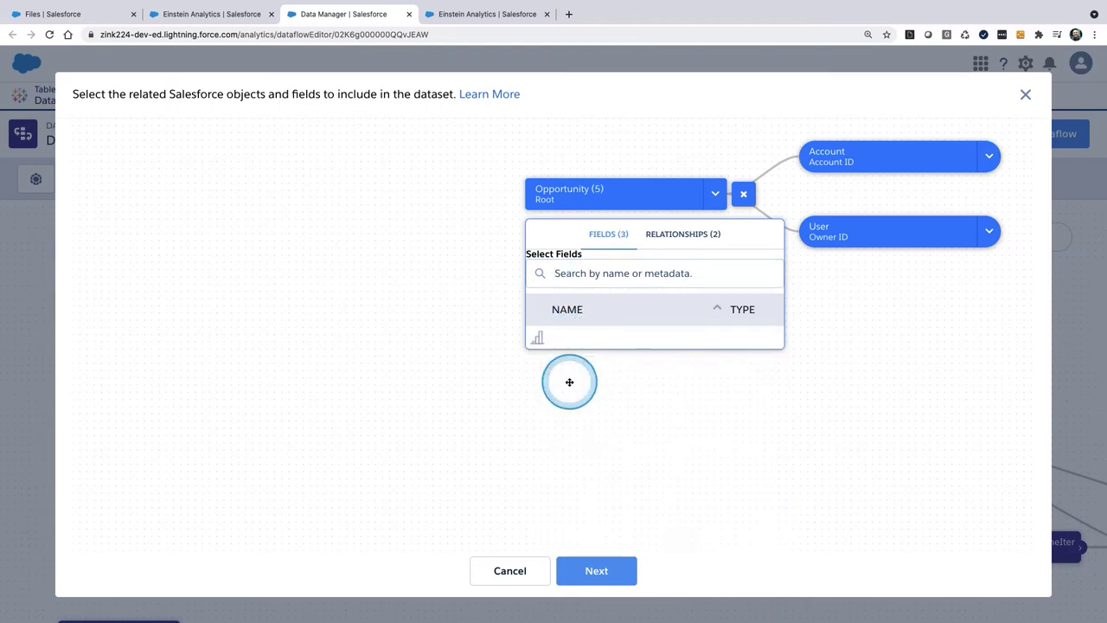
left_click(575, 401)
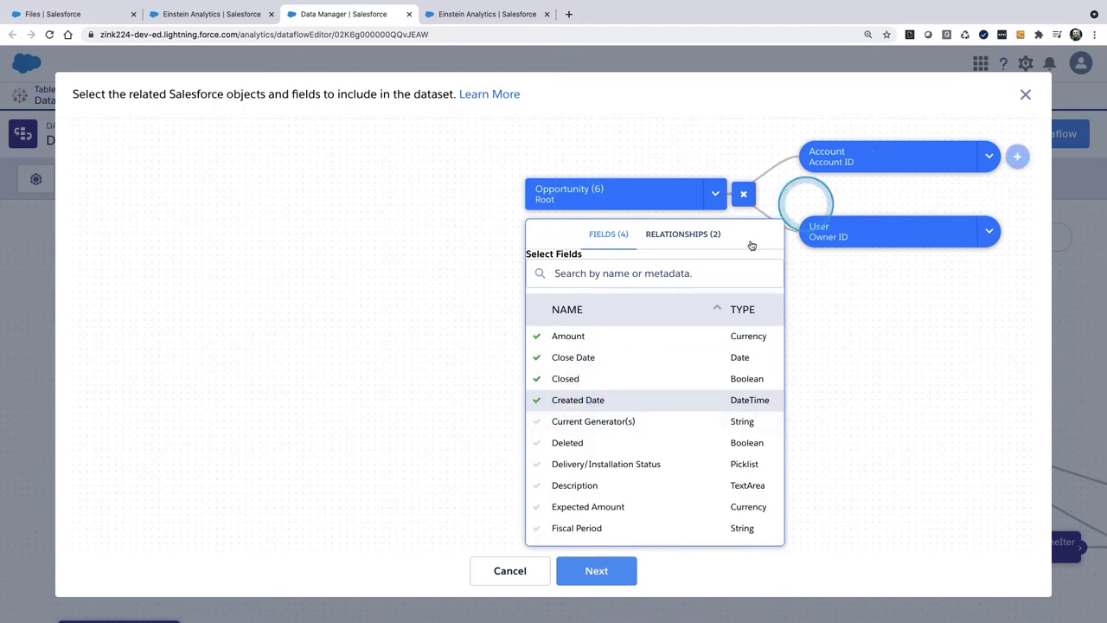
Find and include the Name and Stage fields from the Opportunity object.
left_click(580, 273)
type("name")
left_click(562, 333)
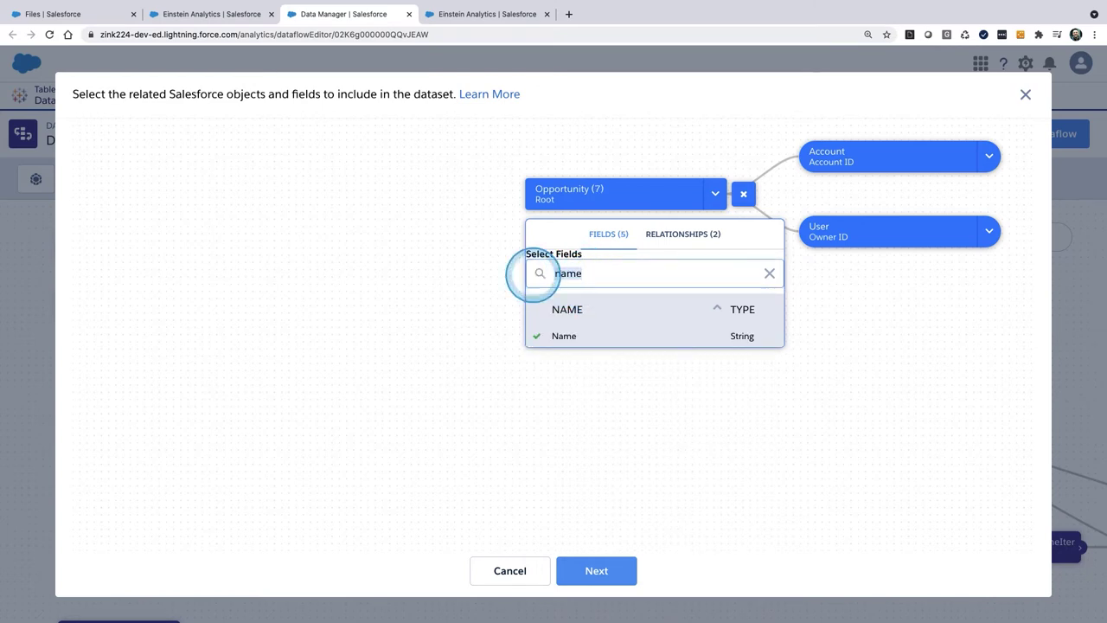
type("stag")
left_click(538, 335)
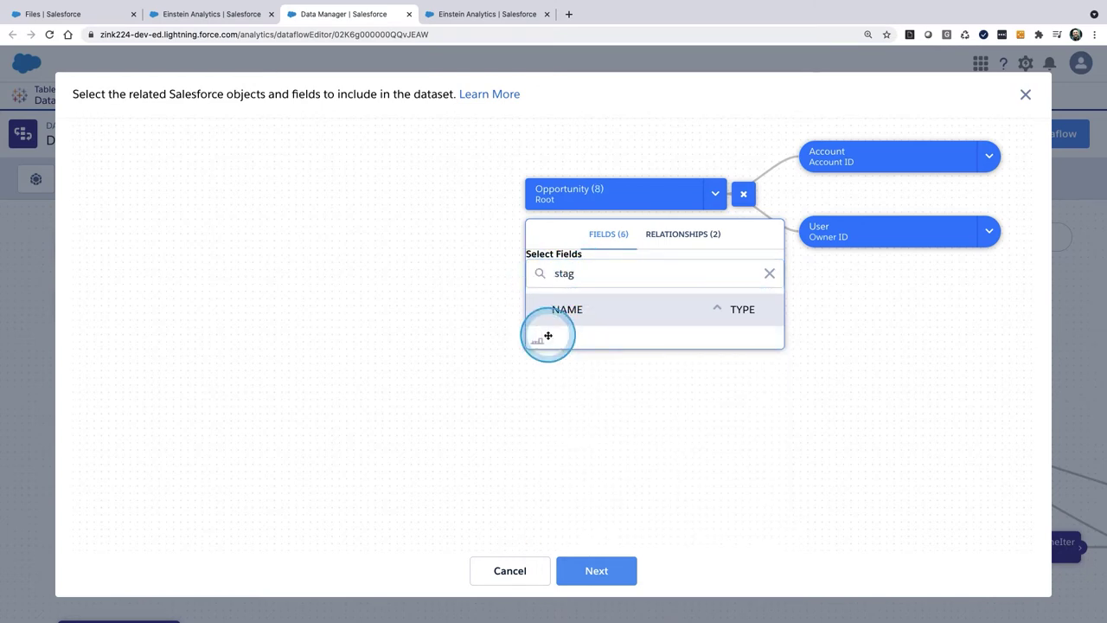
Find and include the Won and Opportunity Type fields from the Opportunity object and close its field list.
left_click_drag(587, 275, 524, 265)
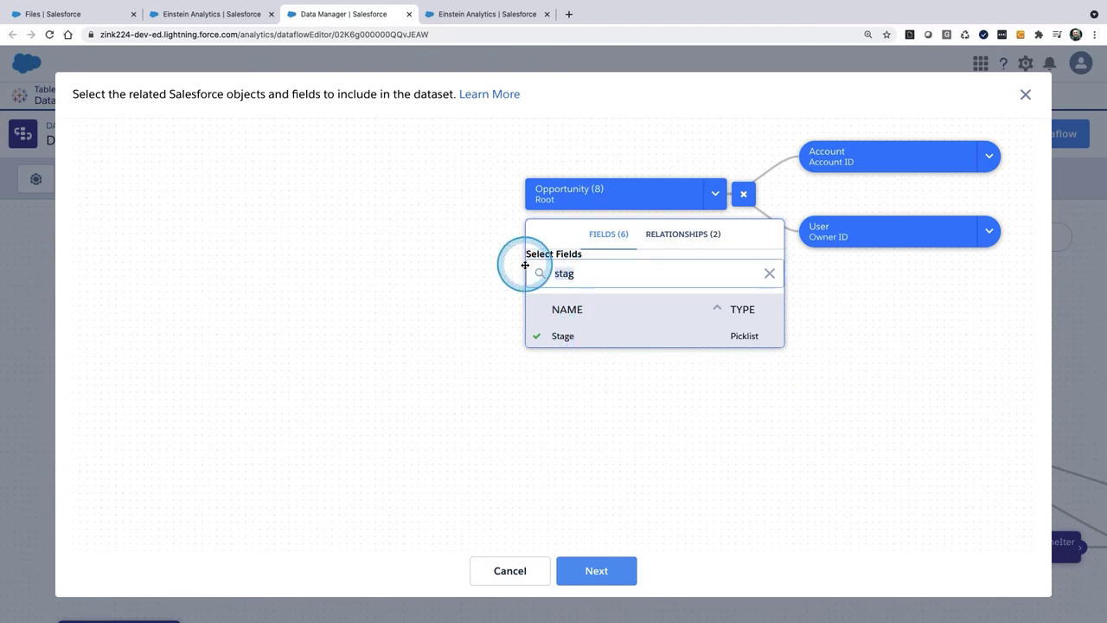
type("won")
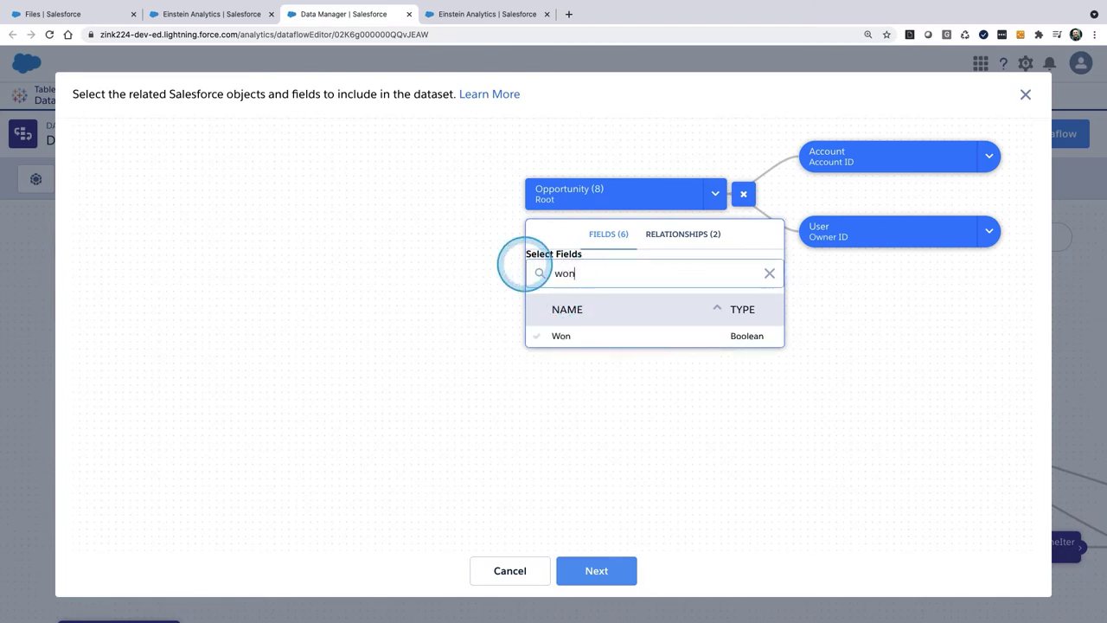
left_click(543, 334)
left_click(565, 280)
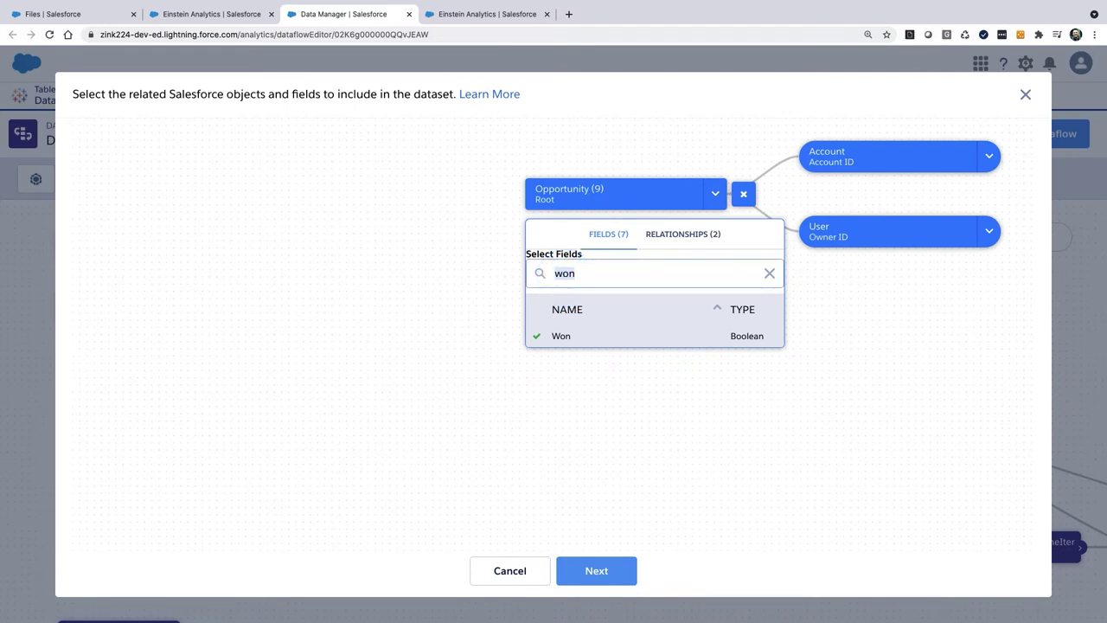
type("type")
left_click(576, 337)
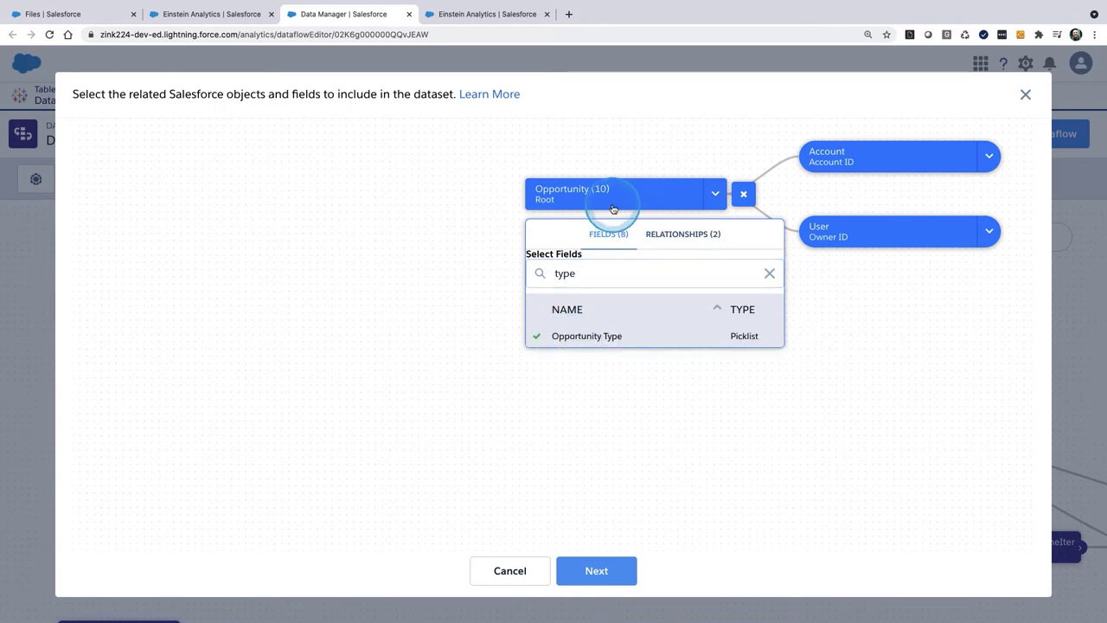
left_click(726, 172)
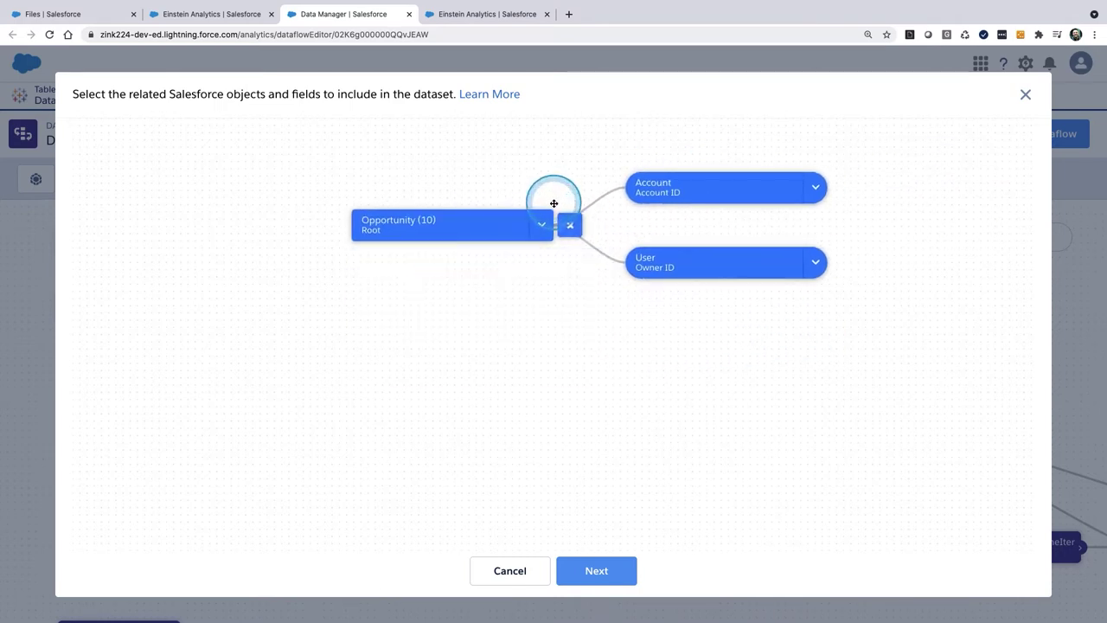
Include the Account Name, Account Type, Industry and Billing State/Province fields from the Account object and close its field list.
left_click(843, 190)
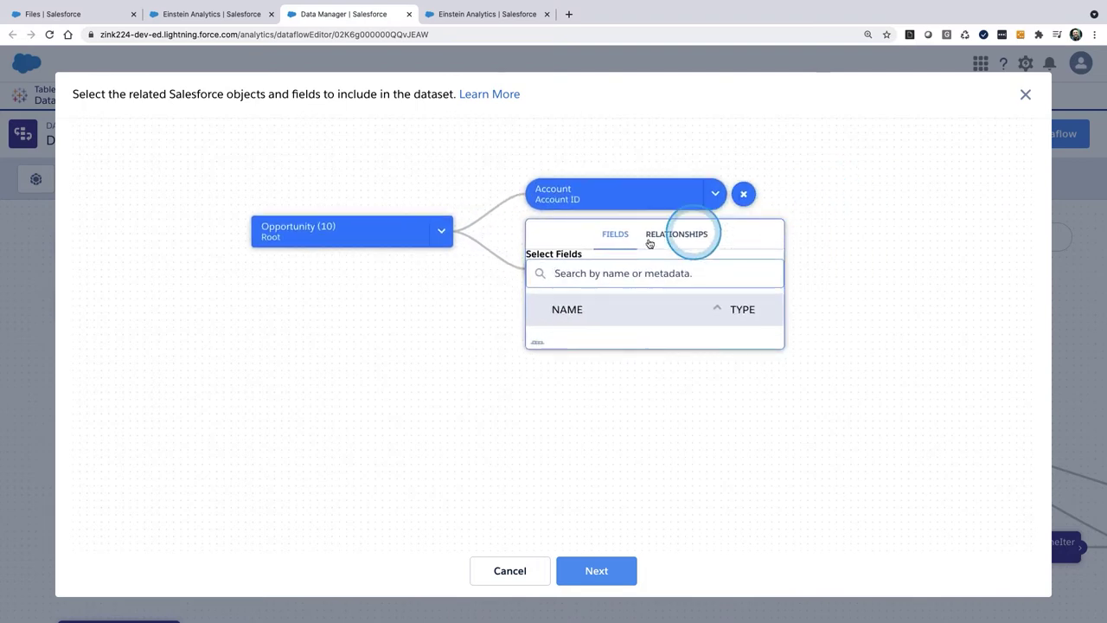
left_click(585, 400)
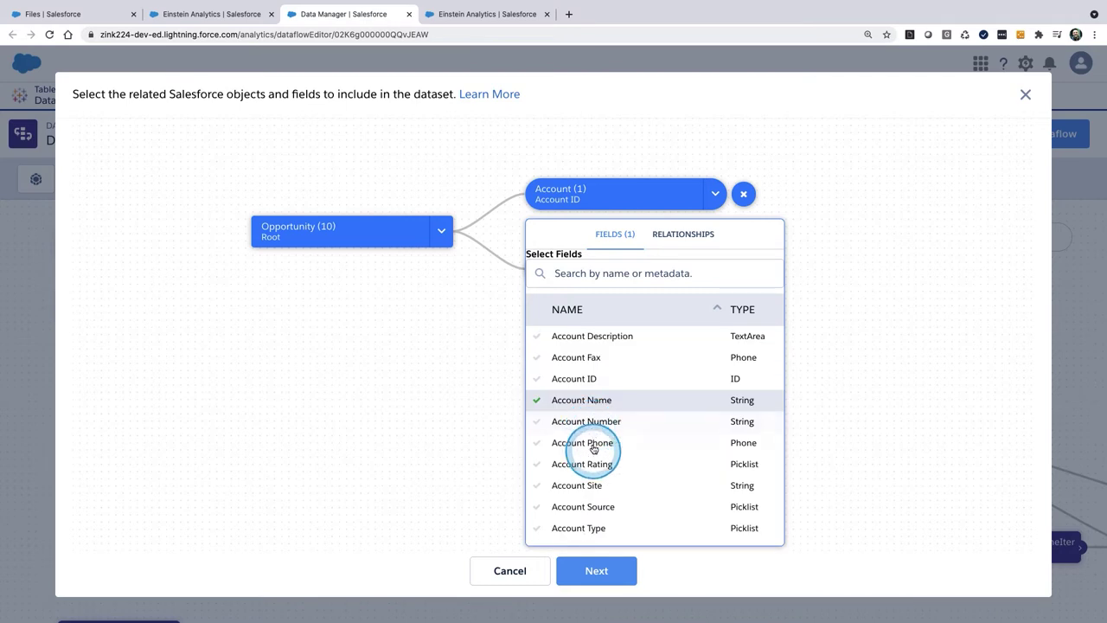
left_click(599, 526)
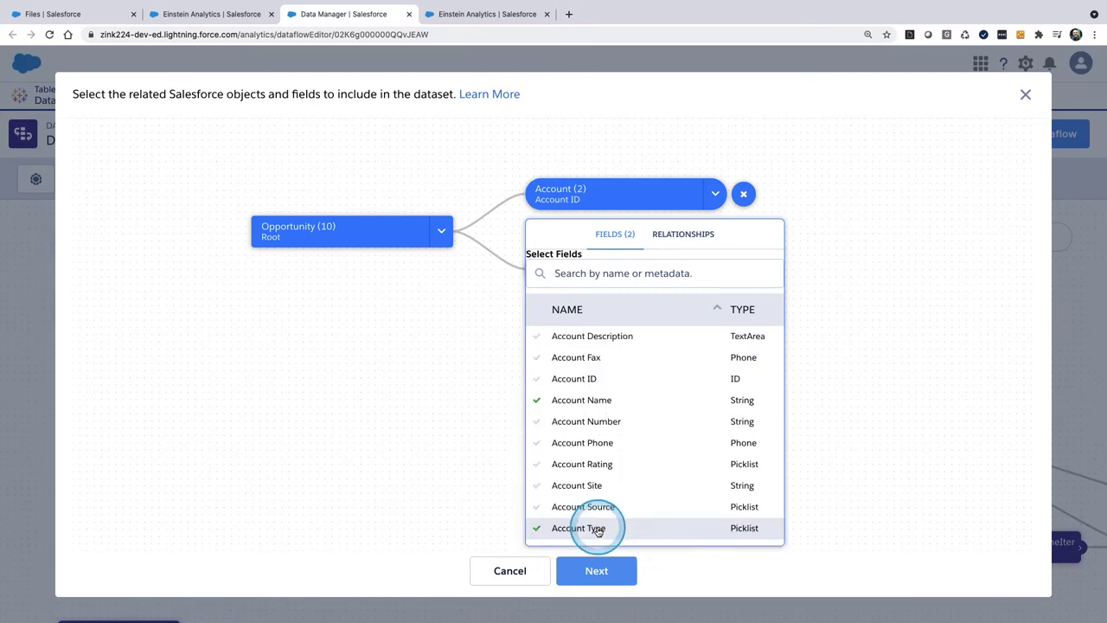
left_click(595, 271)
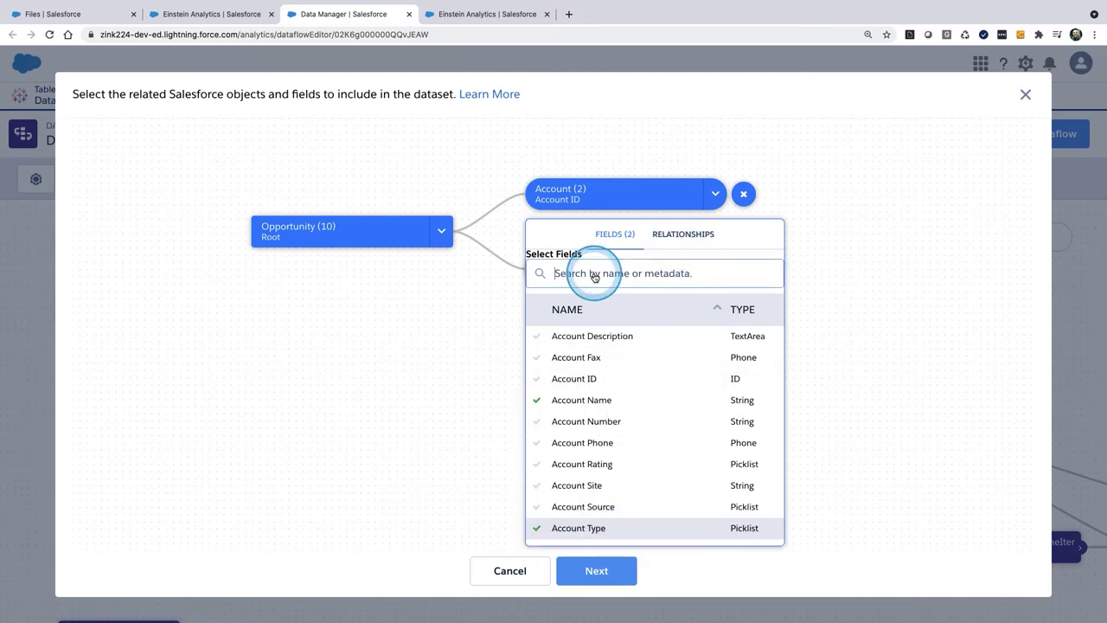
type("indu")
left_click(568, 335)
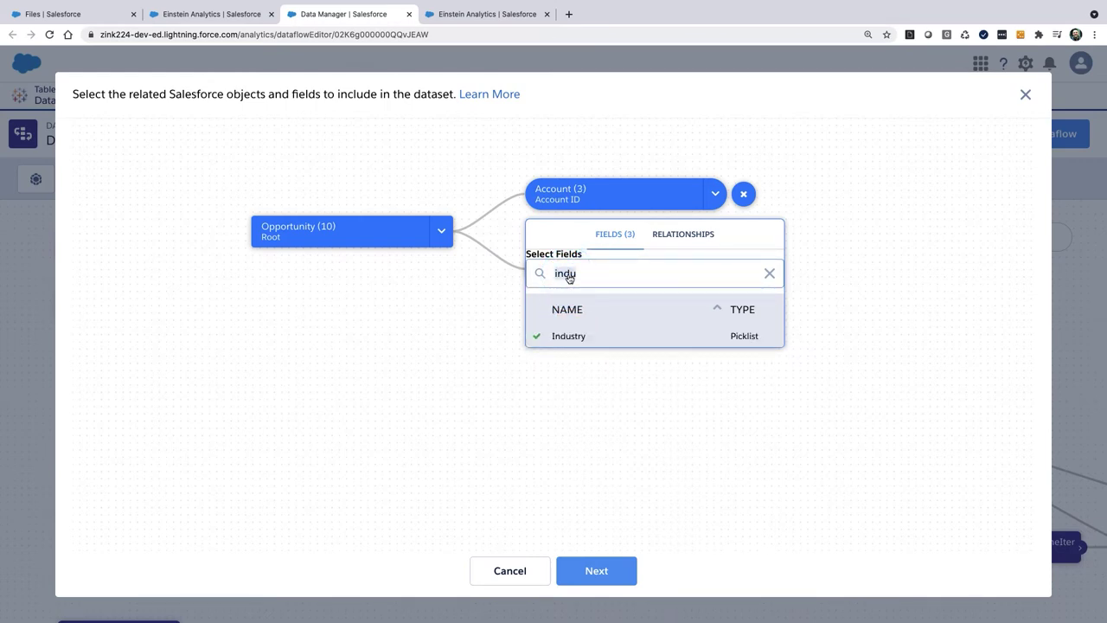
type("bill")
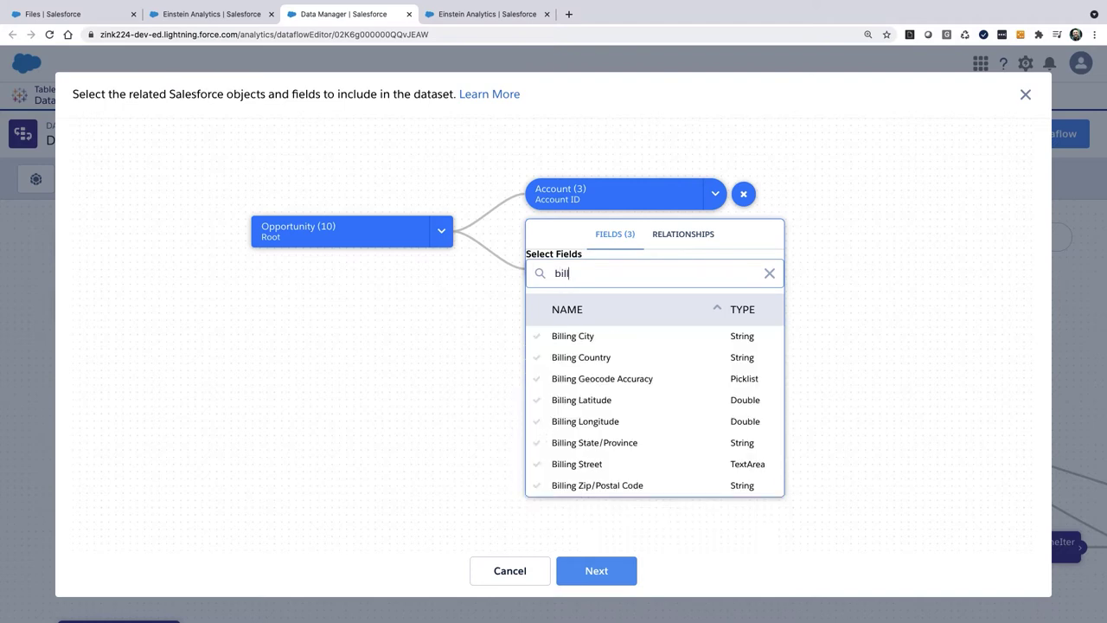
left_click(578, 447)
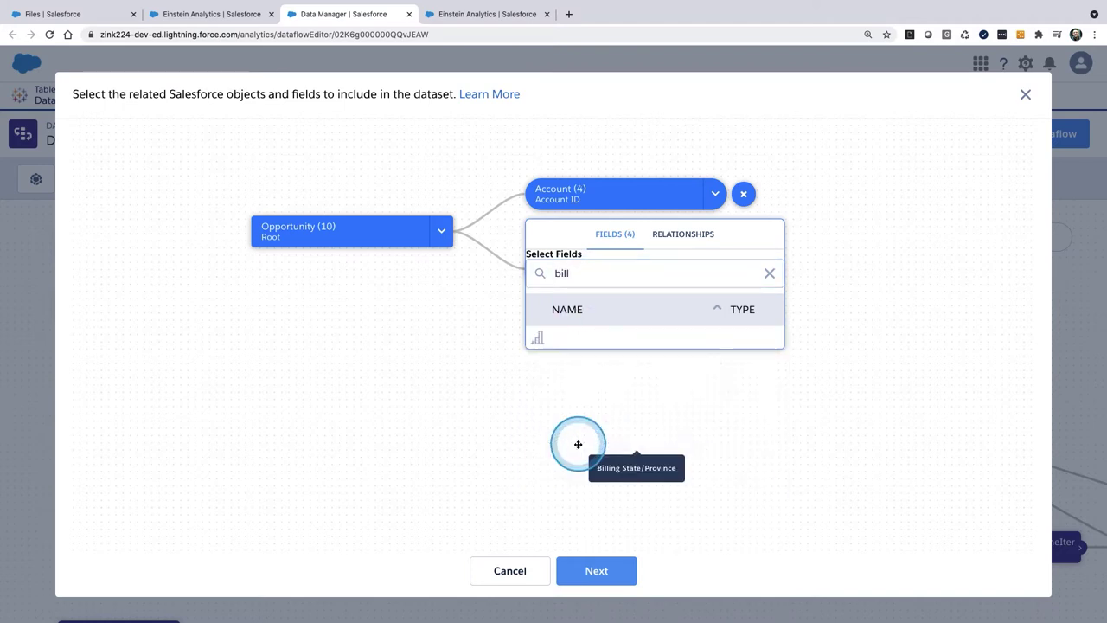
left_click(827, 383)
Include the Full Name and Photo fields from the User object joined on Owner ID and close its field list.
left_click(743, 272)
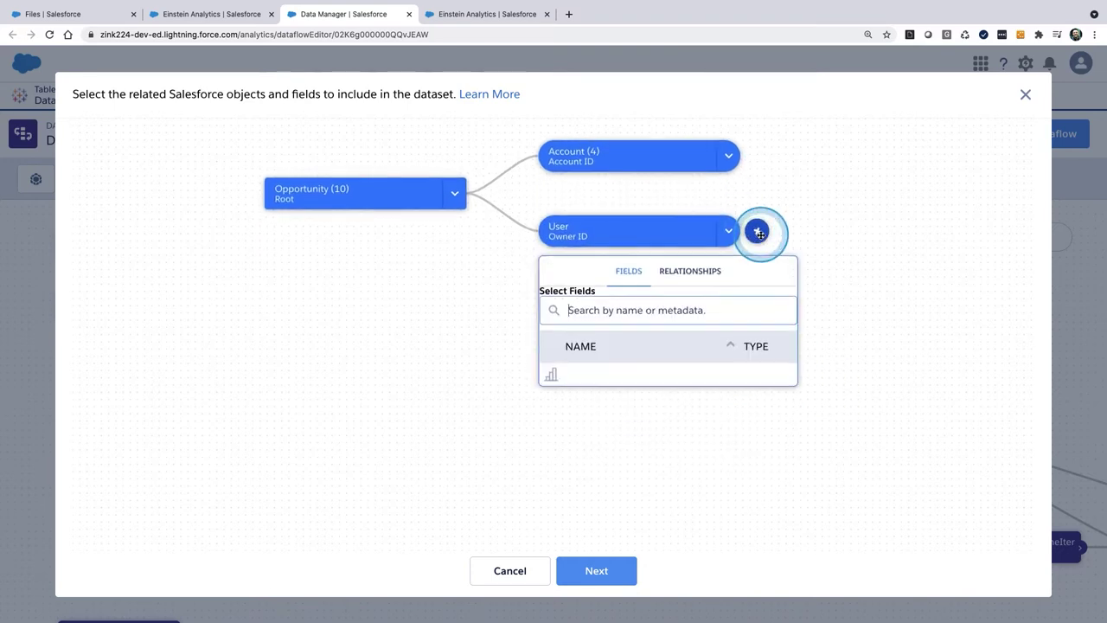
left_click(607, 274)
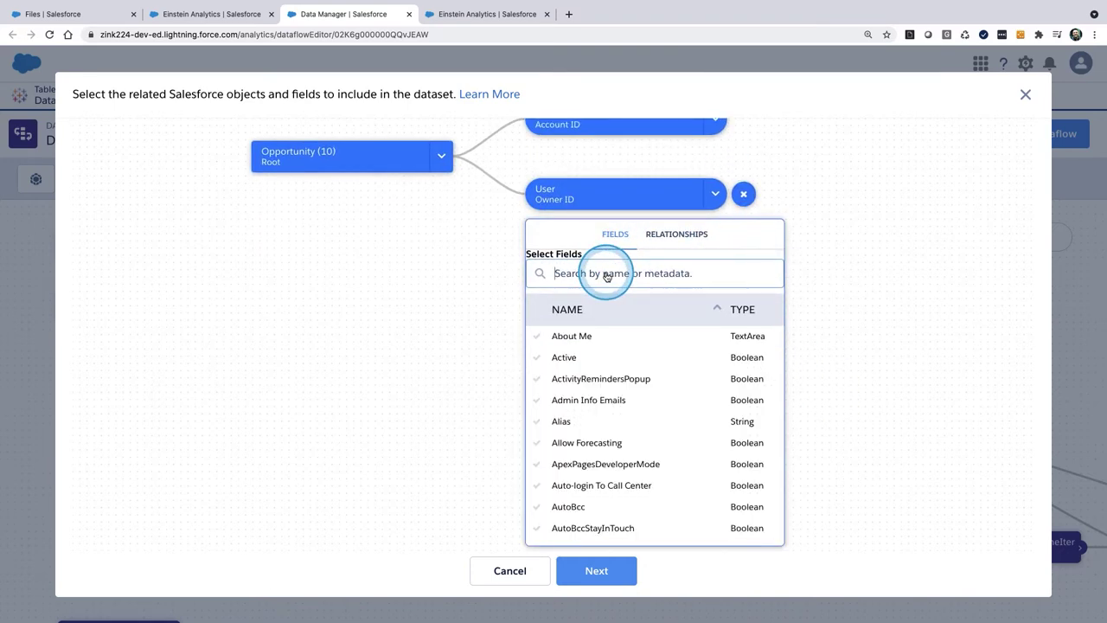
type("fu.")
key("BackSpace")
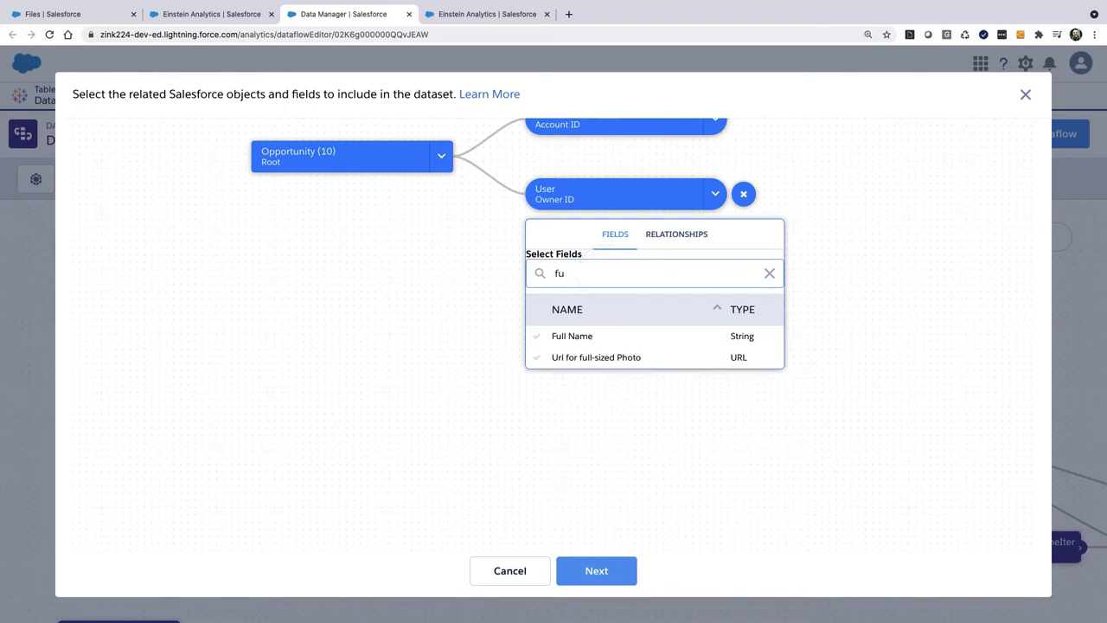
left_click(594, 335)
left_click_drag(576, 275, 510, 268)
left_click(724, 191)
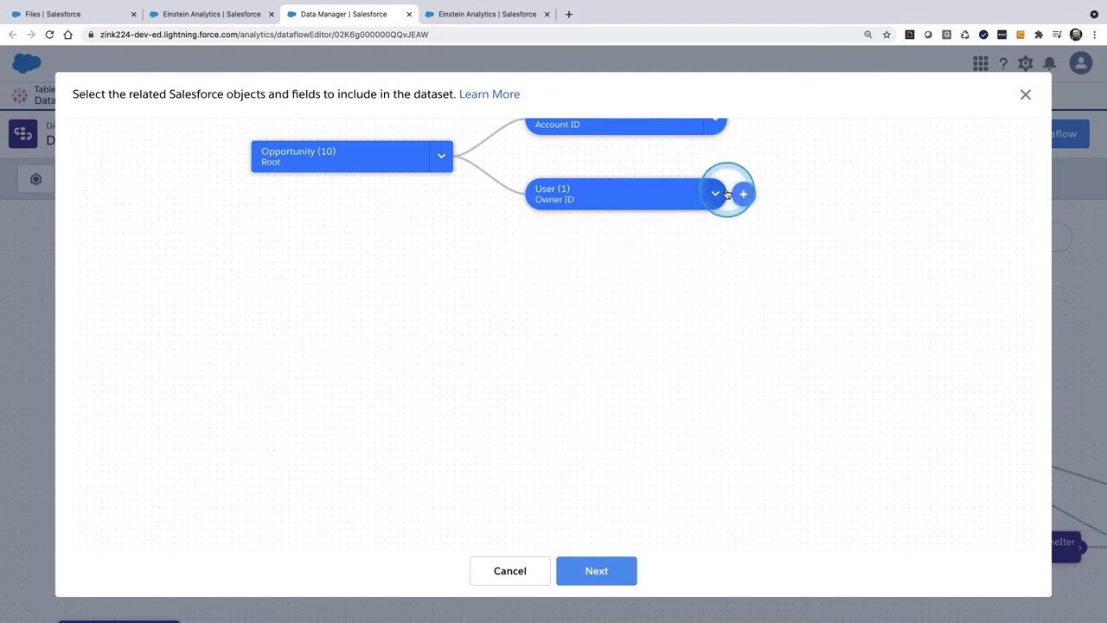
left_click(637, 271)
type("photo")
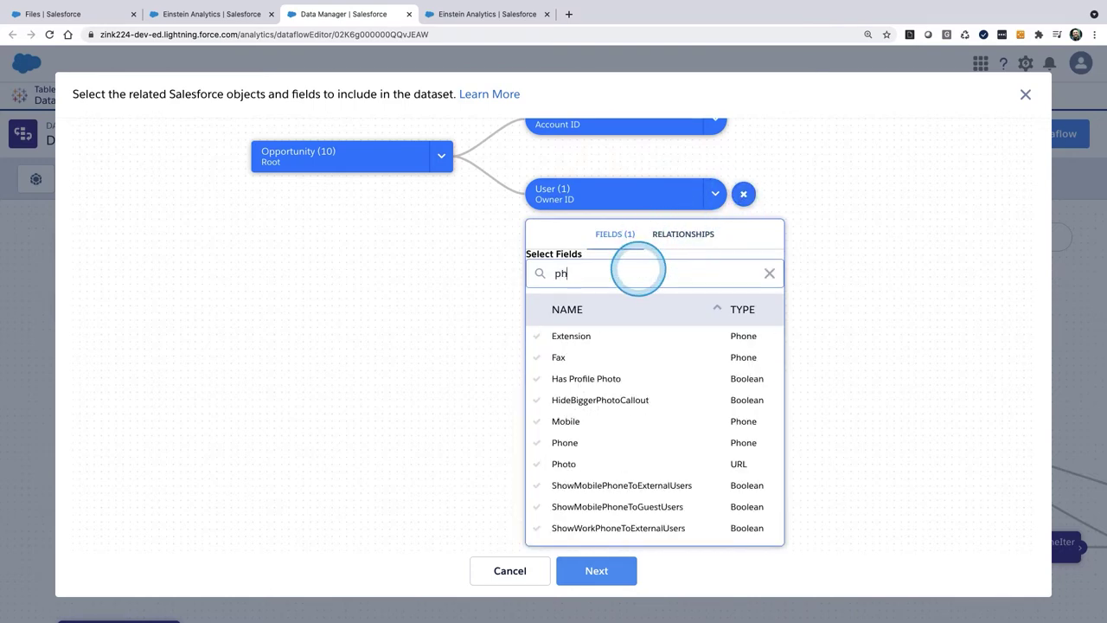
left_click(582, 378)
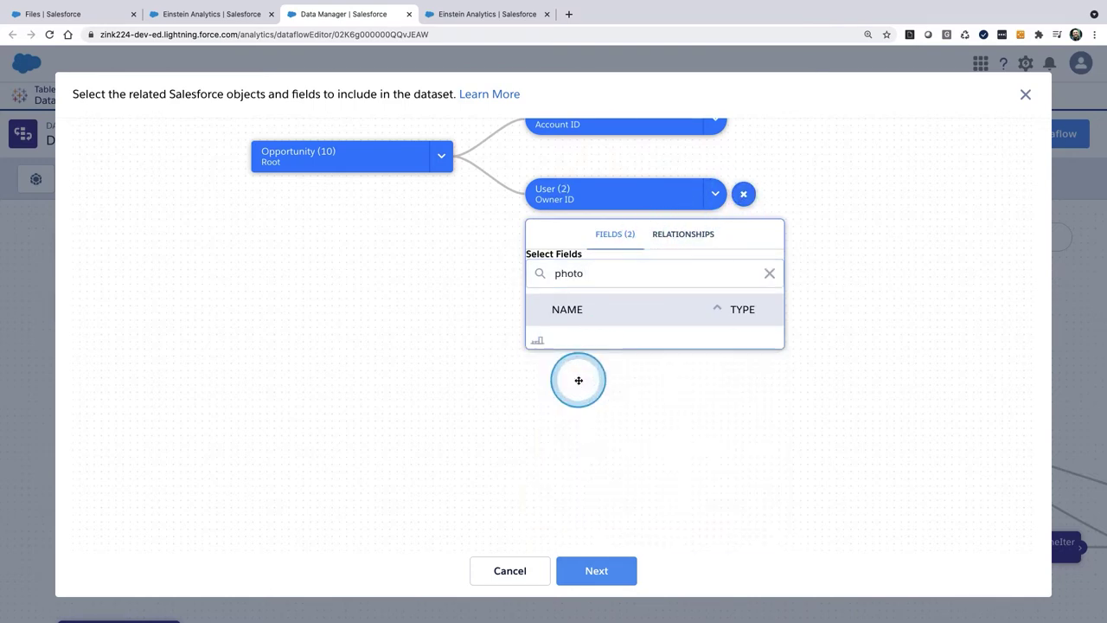
left_click(851, 320)
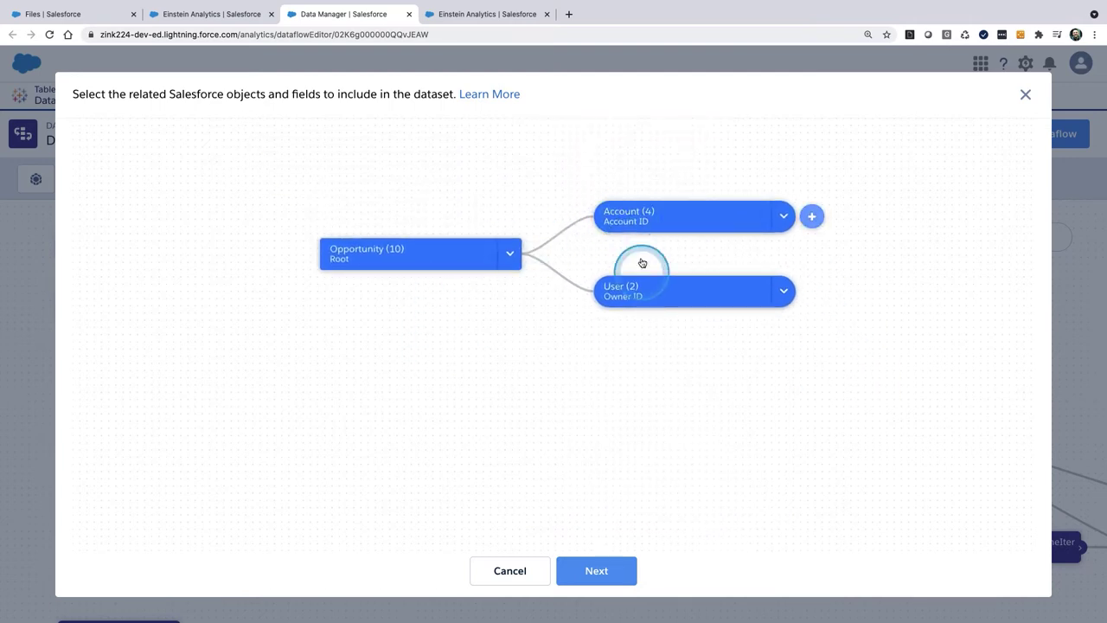
Accept the selected objects and fields, choose My Private App for the new dataset, and create the dataset.
mouse_move(640, 303)
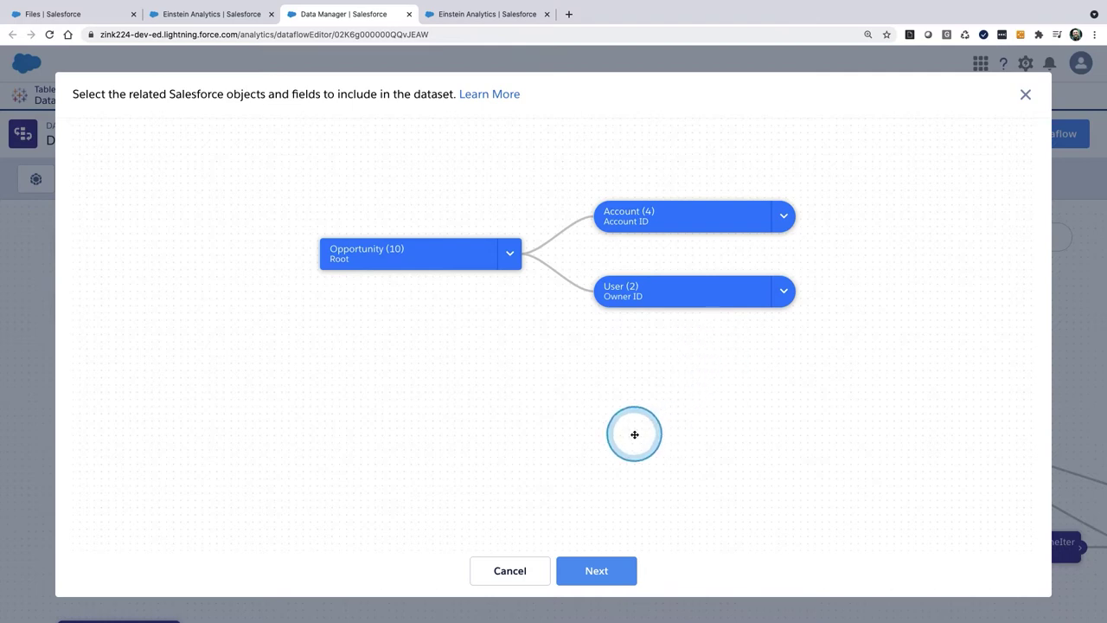
mouse_move(691, 307)
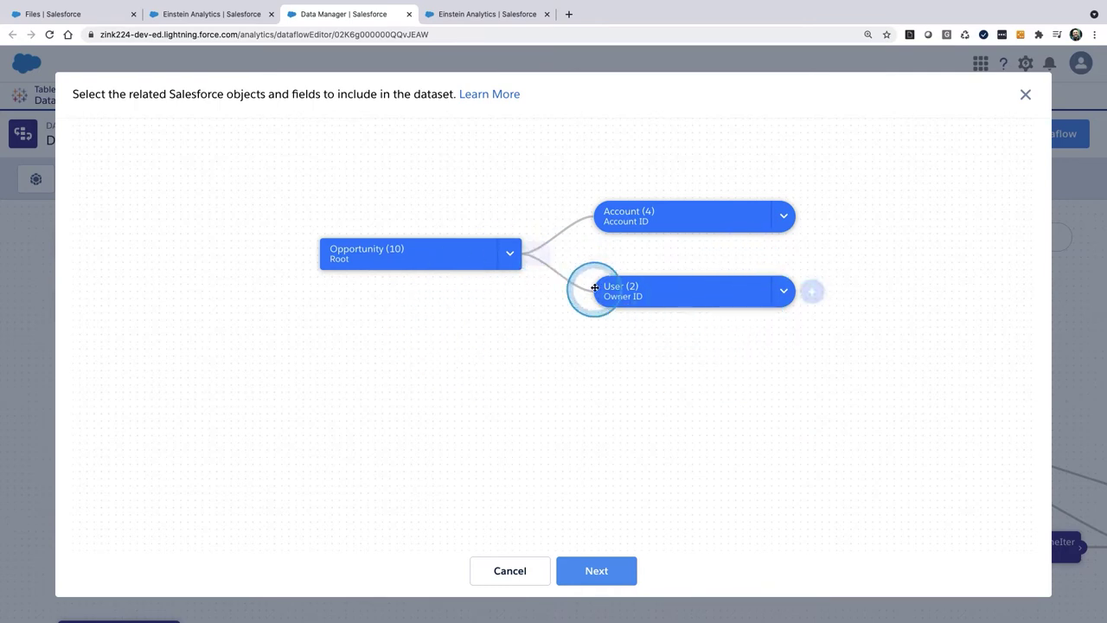
mouse_move(711, 206)
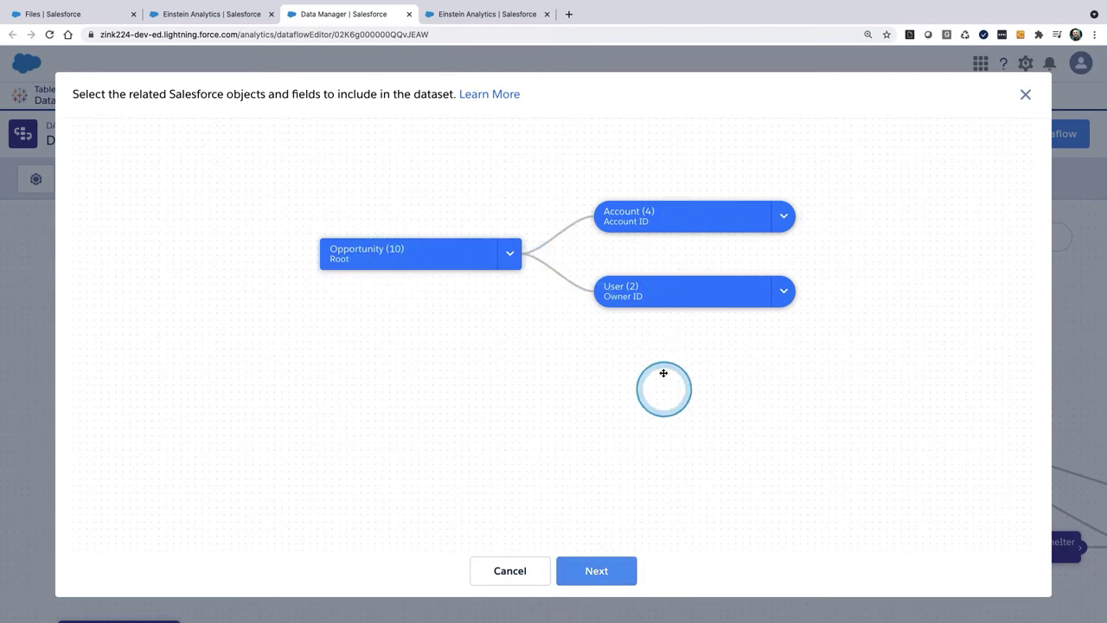
left_click(597, 571)
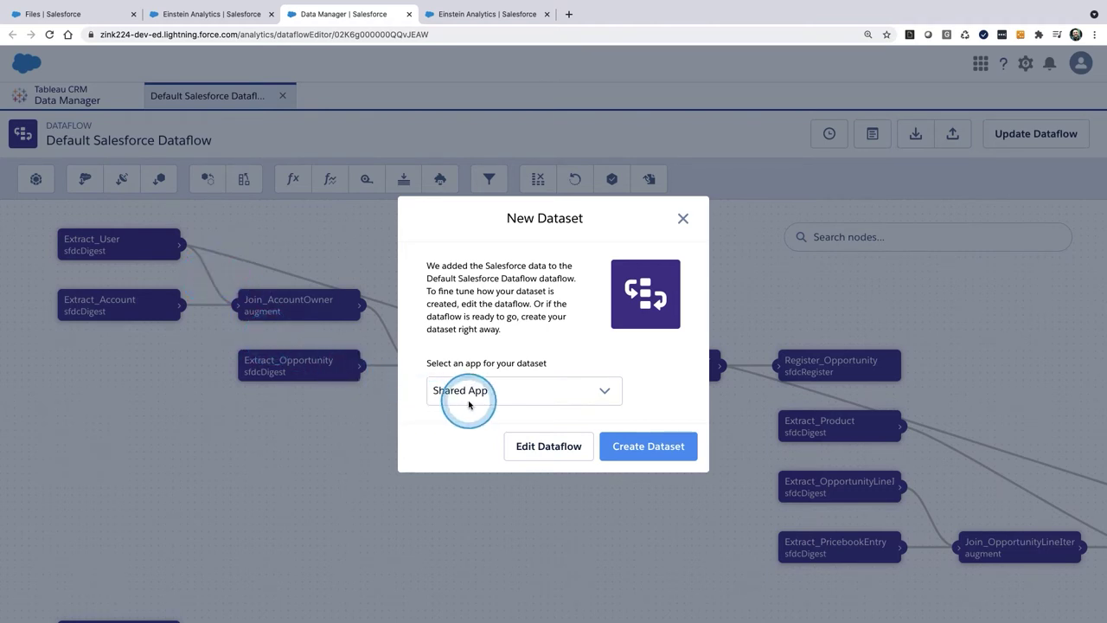
left_click(603, 394)
scroll(538, 473, "down", 3)
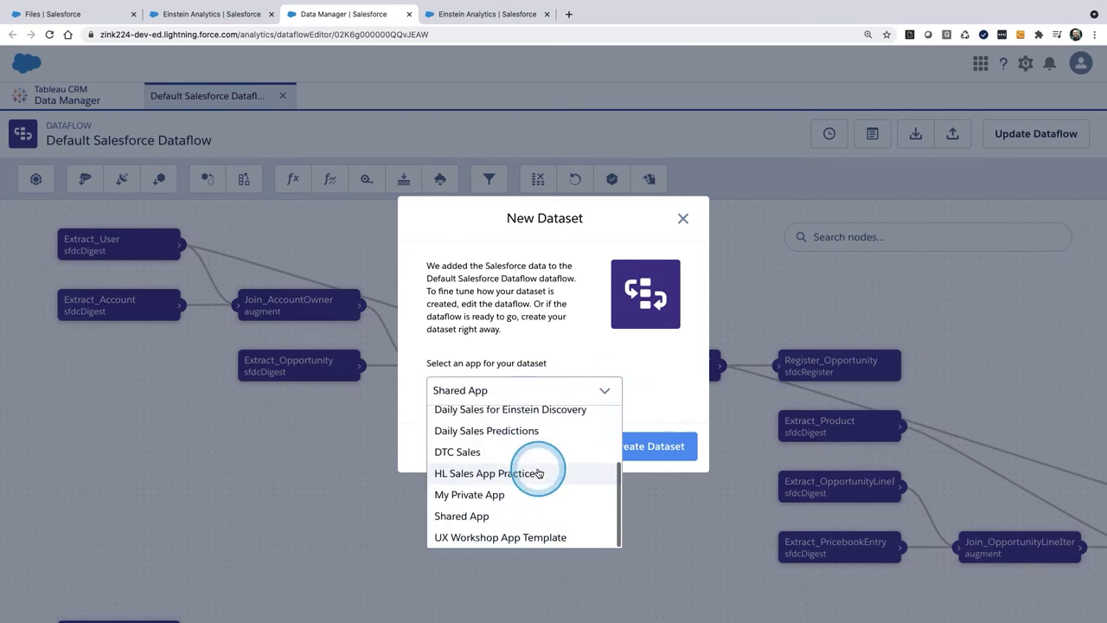
left_click(471, 494)
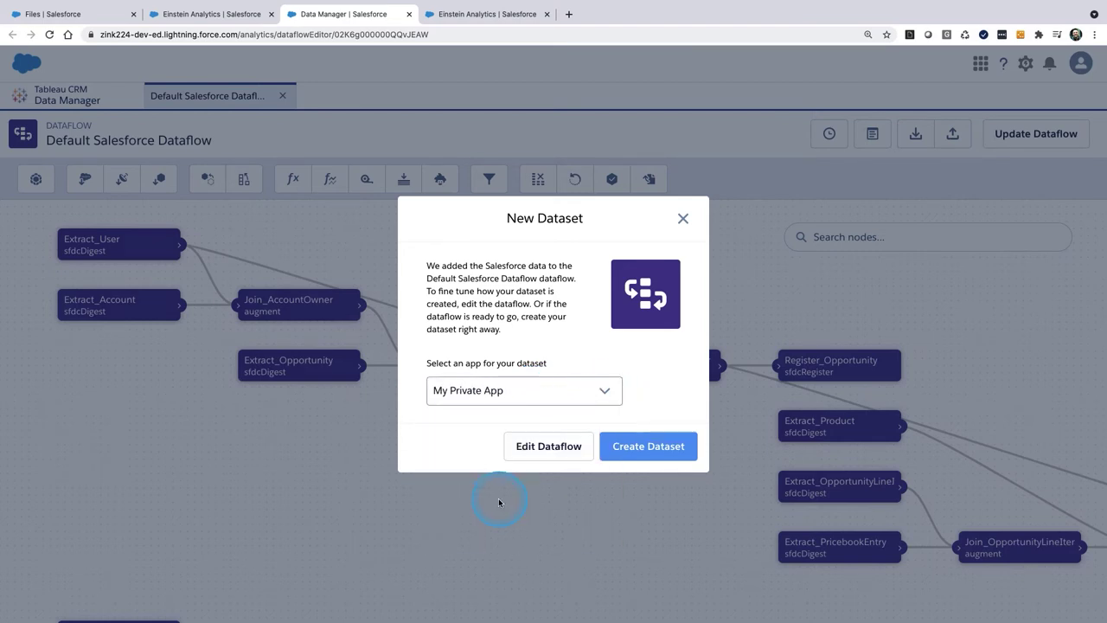
left_click(652, 456)
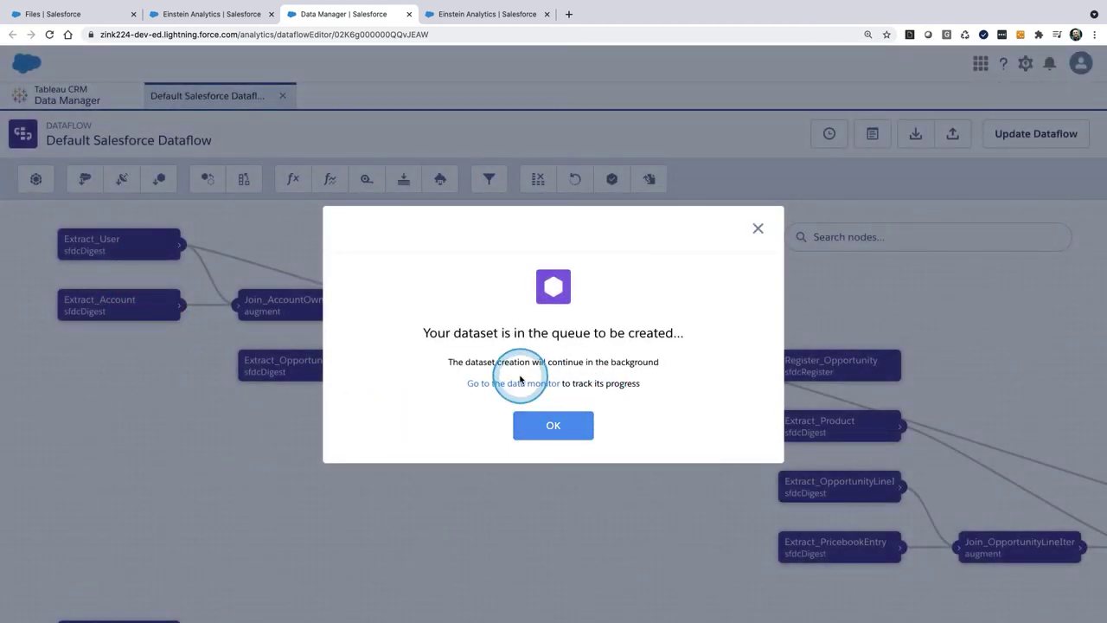
left_click(574, 424)
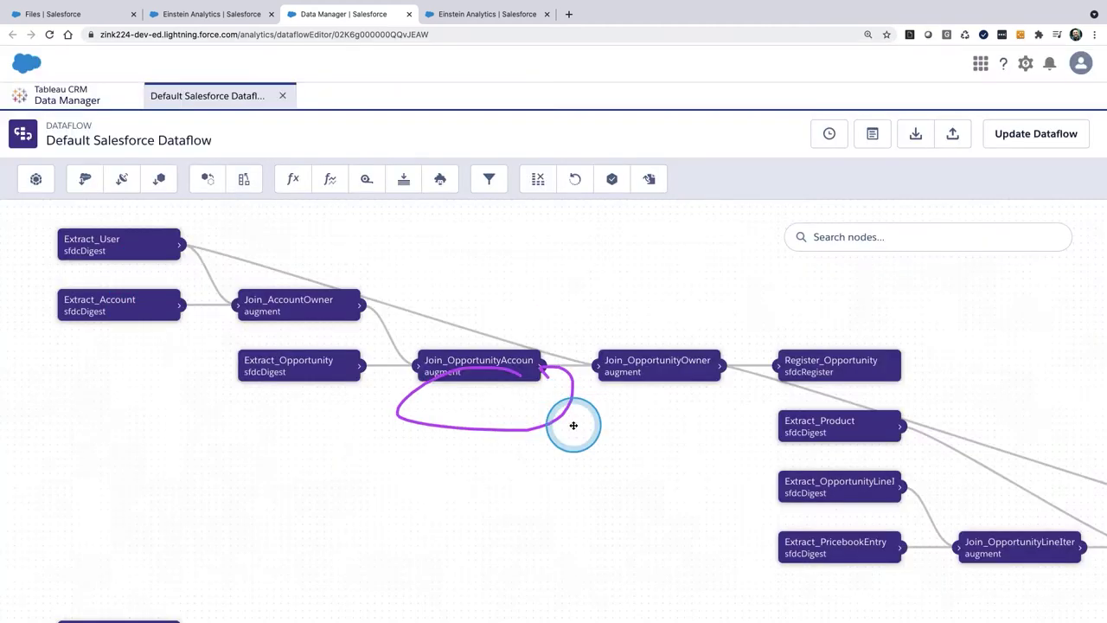
Search the dataflow nodes for "oppowner" and bring the register_OppOwnerAccnt_11 node chain into view.
left_click_drag(57, 218, 68, 333)
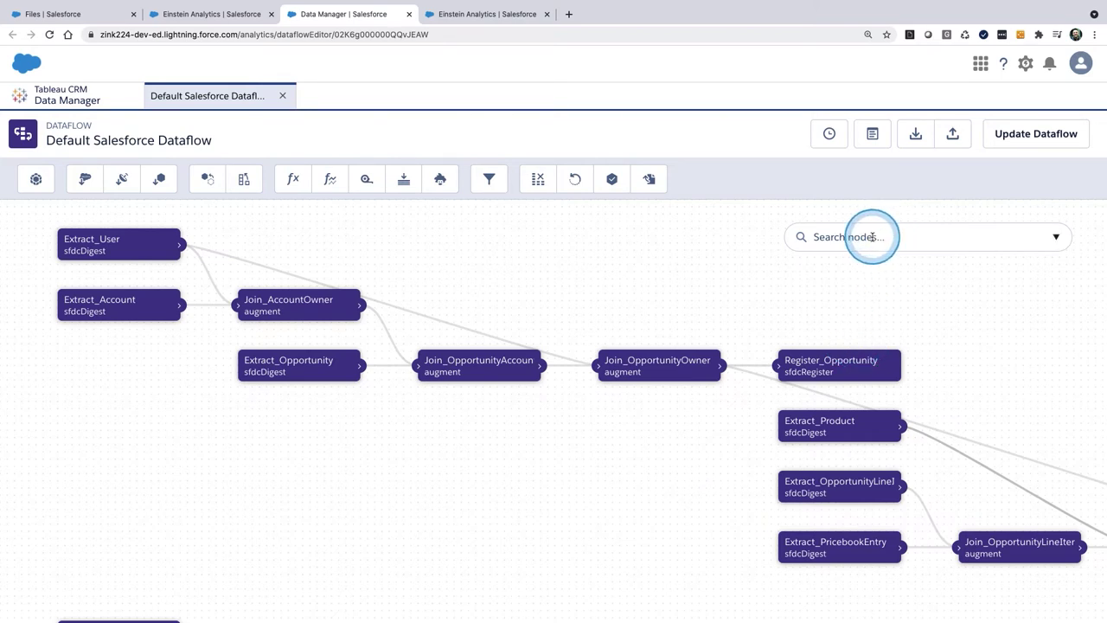
left_click(872, 236)
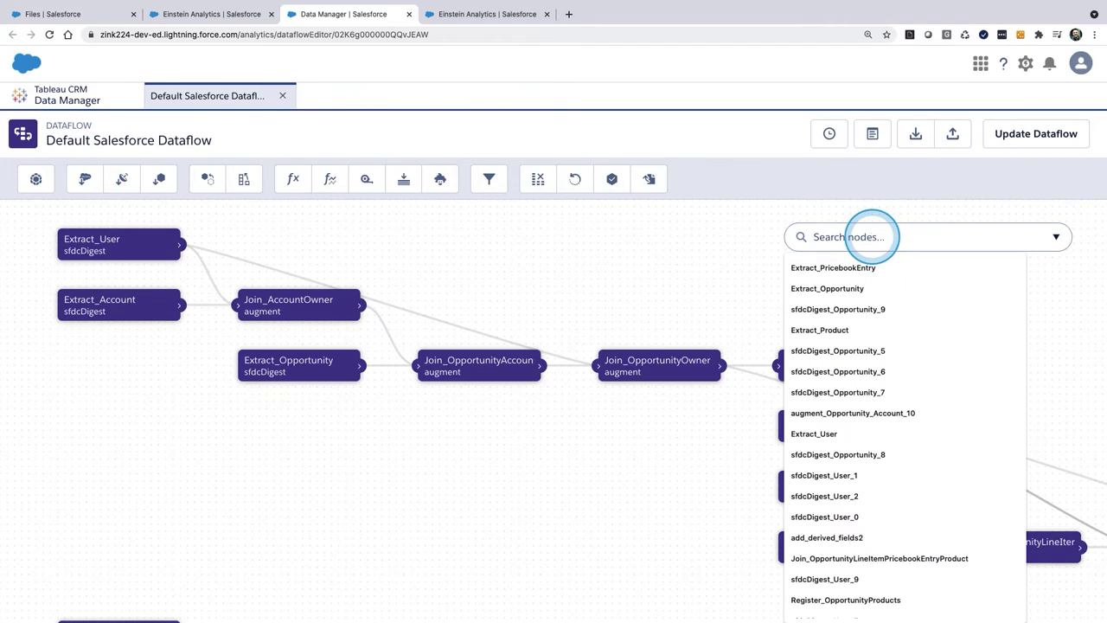
type("oppowner")
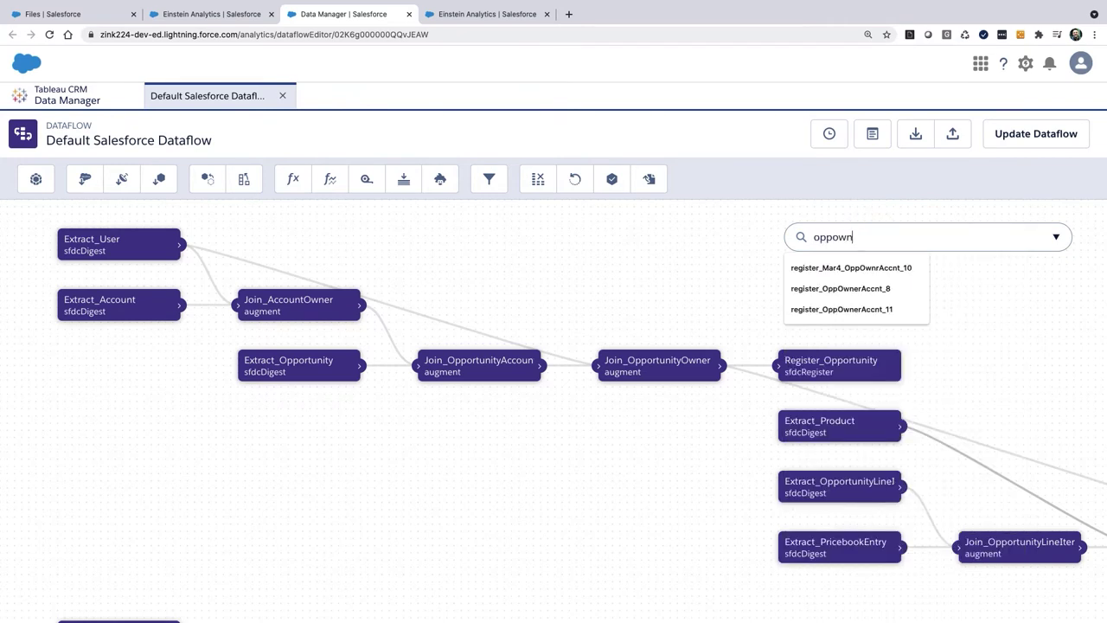
left_click(868, 291)
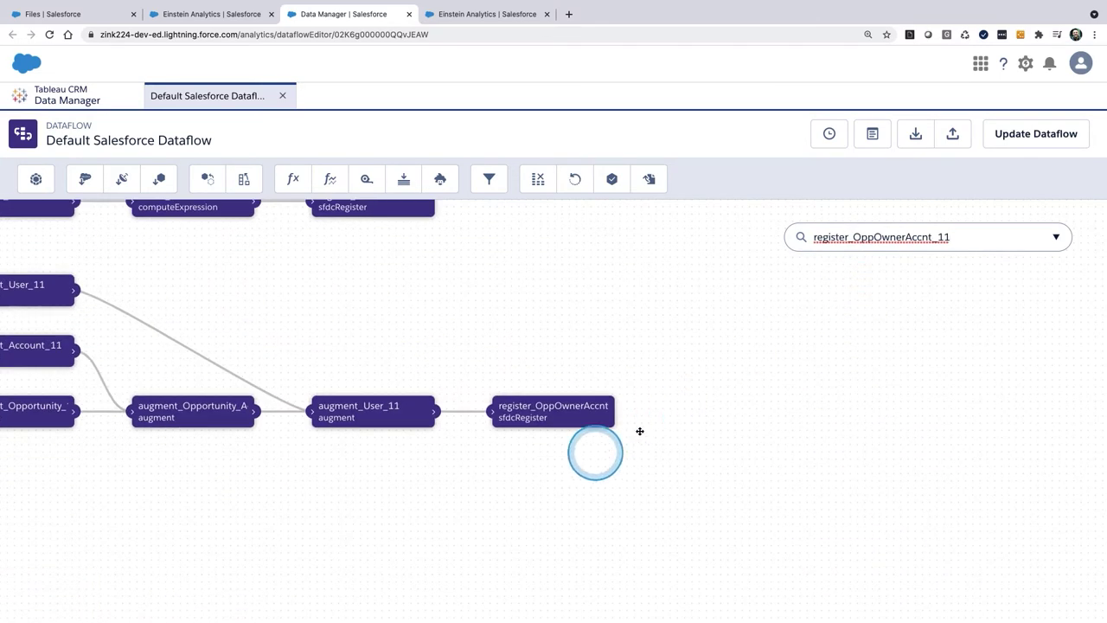
left_click_drag(444, 519, 752, 541)
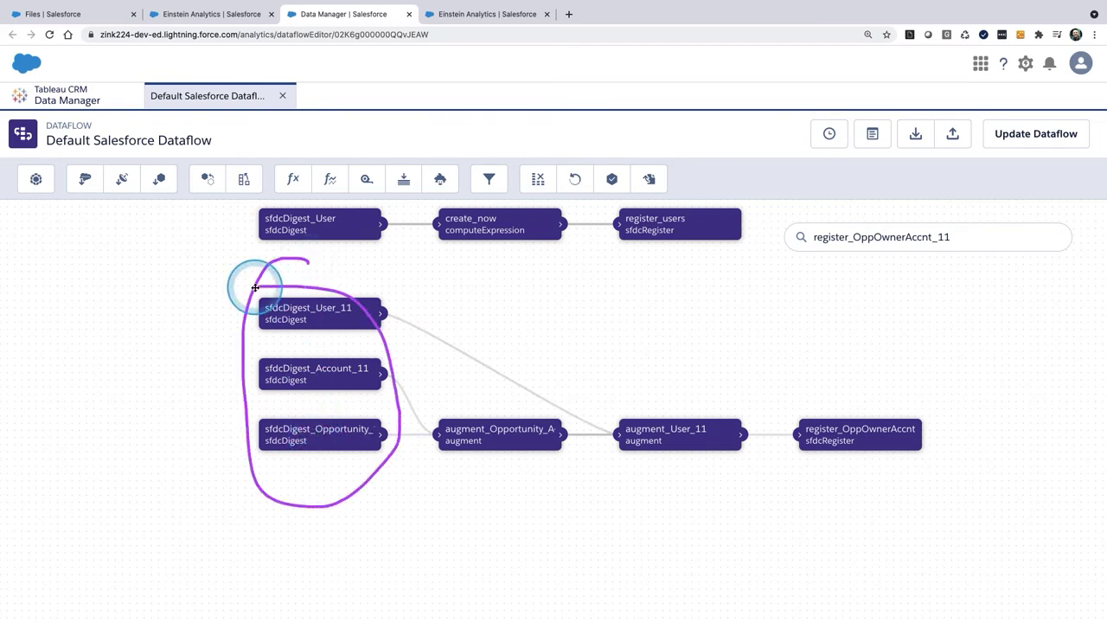
Add another Account field to the sfdcDigest_Account_11 node with the change propagated downstream, and update the dataflow.
left_click(292, 365)
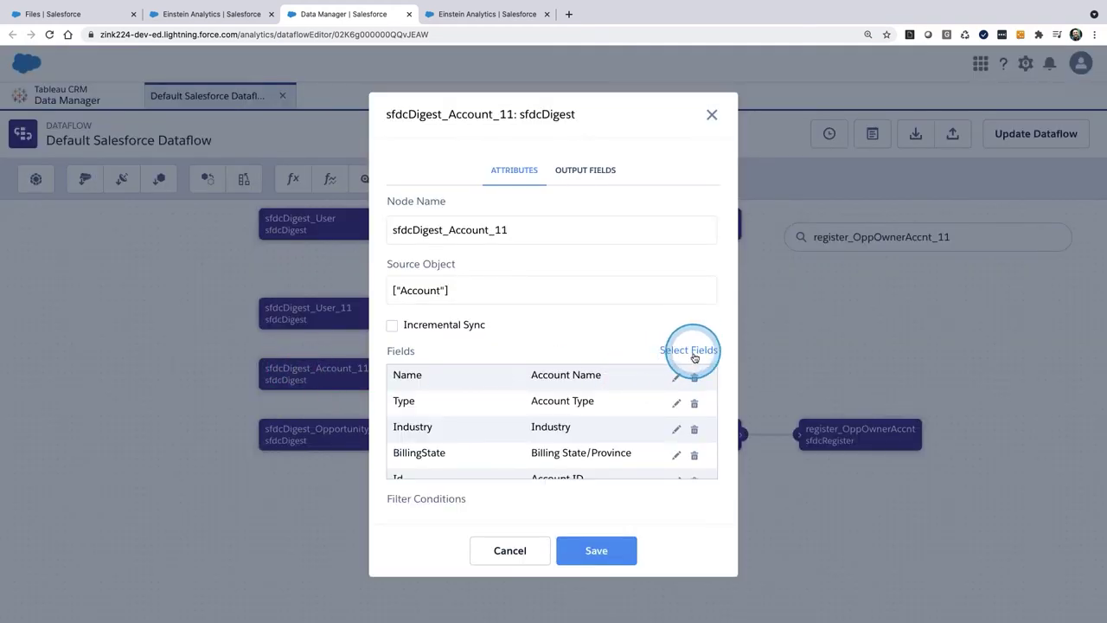
left_click(689, 355)
scroll(563, 445, "down", 5)
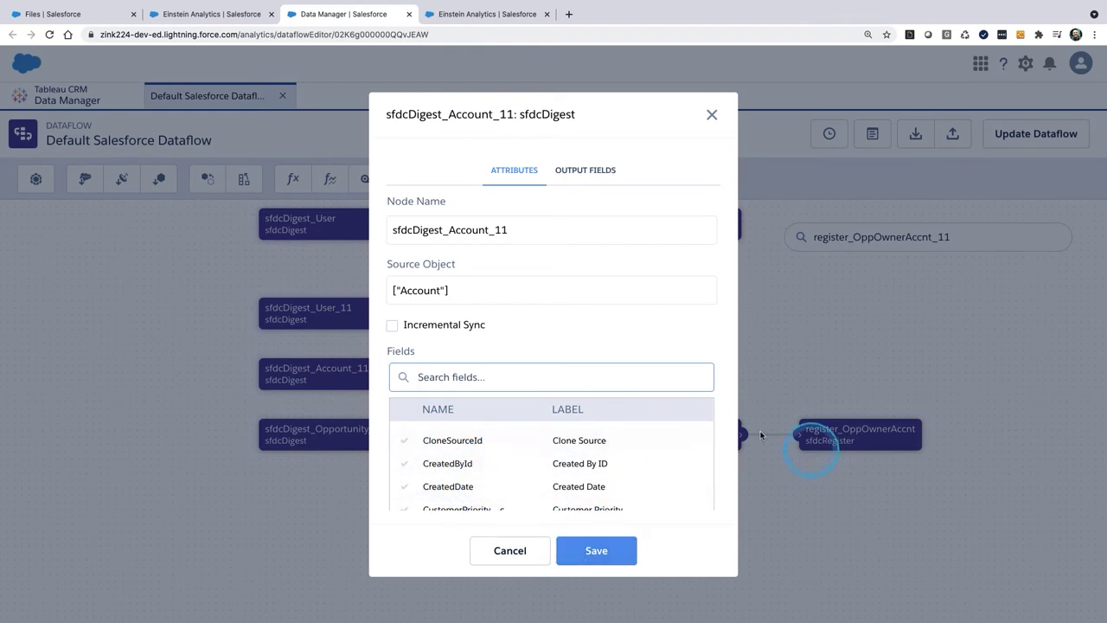
scroll(445, 471, "down", 3)
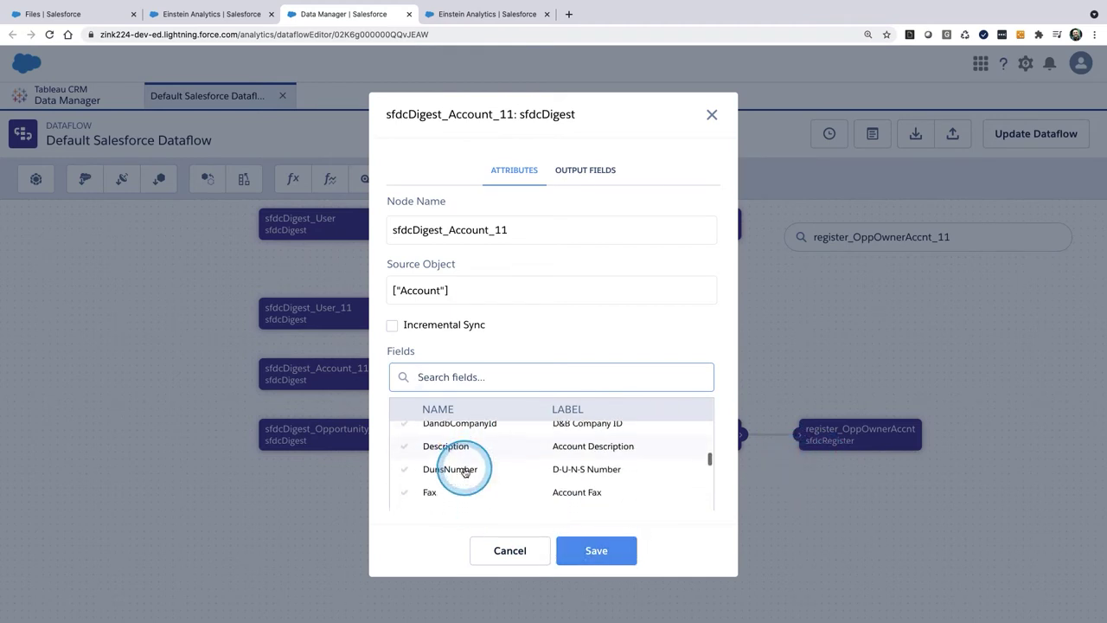
left_click(441, 456)
left_click(569, 547)
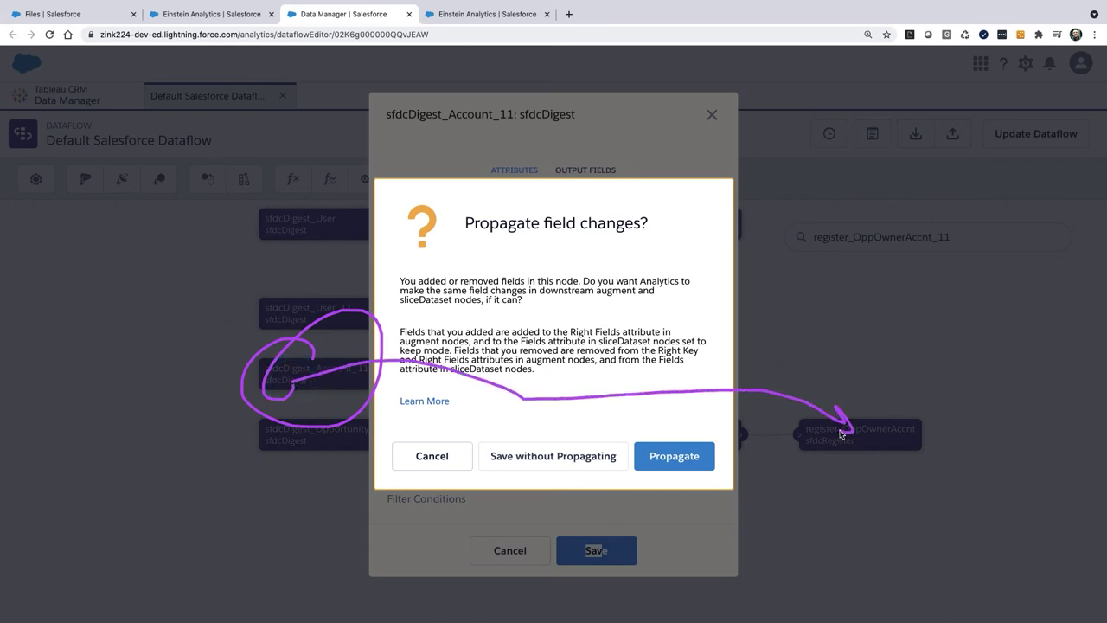
left_click(673, 458)
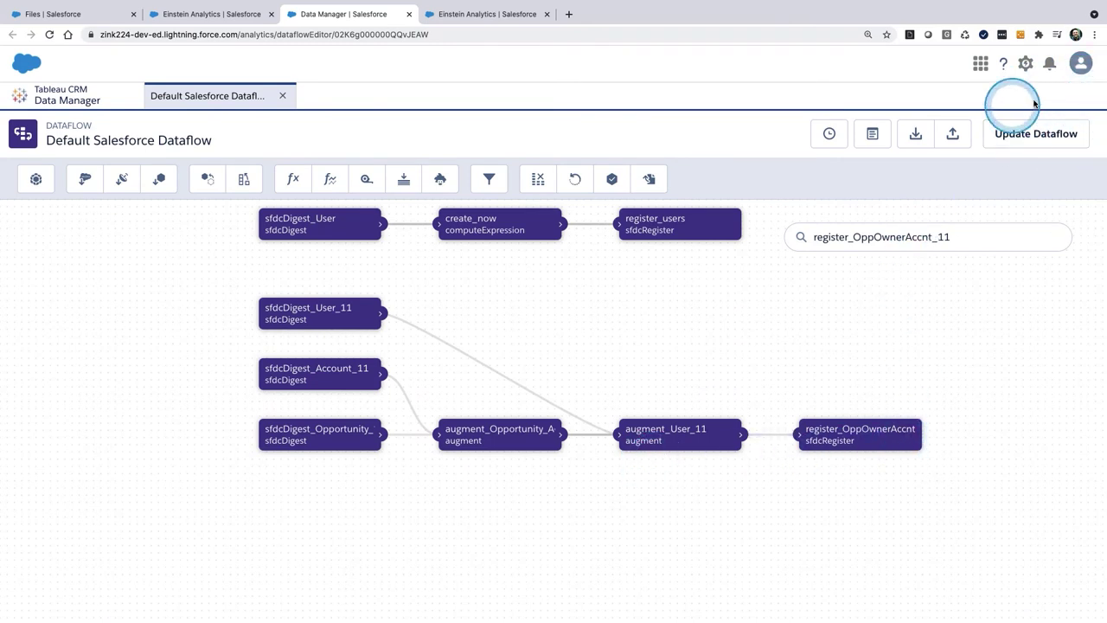
left_click(1034, 135)
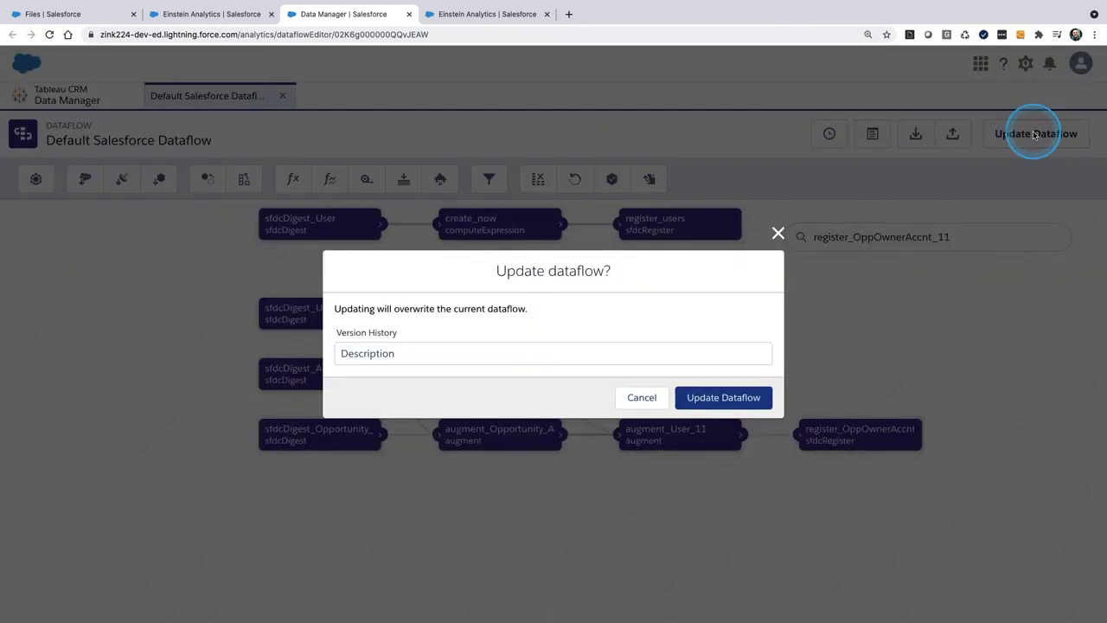
left_click(725, 395)
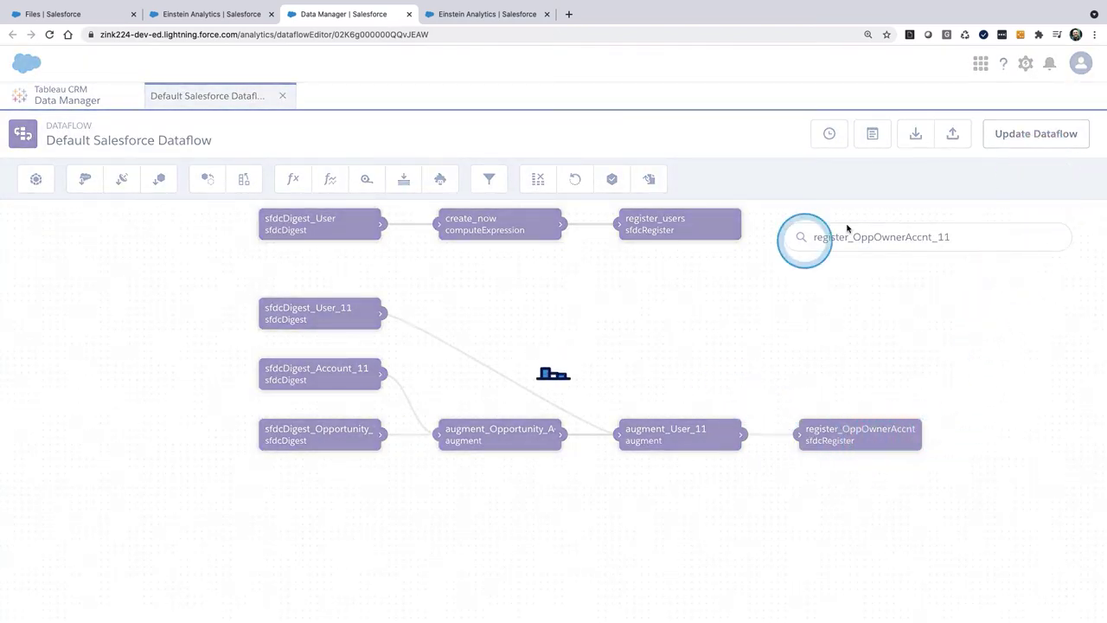
Examine the override attributes of the Name field in the sfdcDigest_Account_11 node and close the node without changes.
left_click(307, 372)
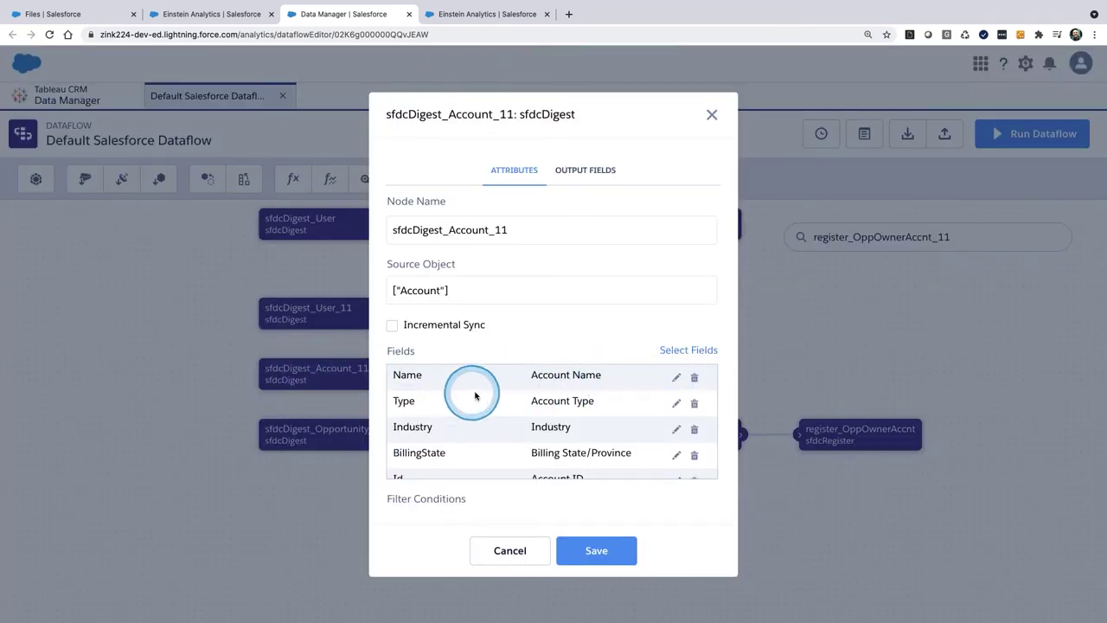
left_click(677, 380)
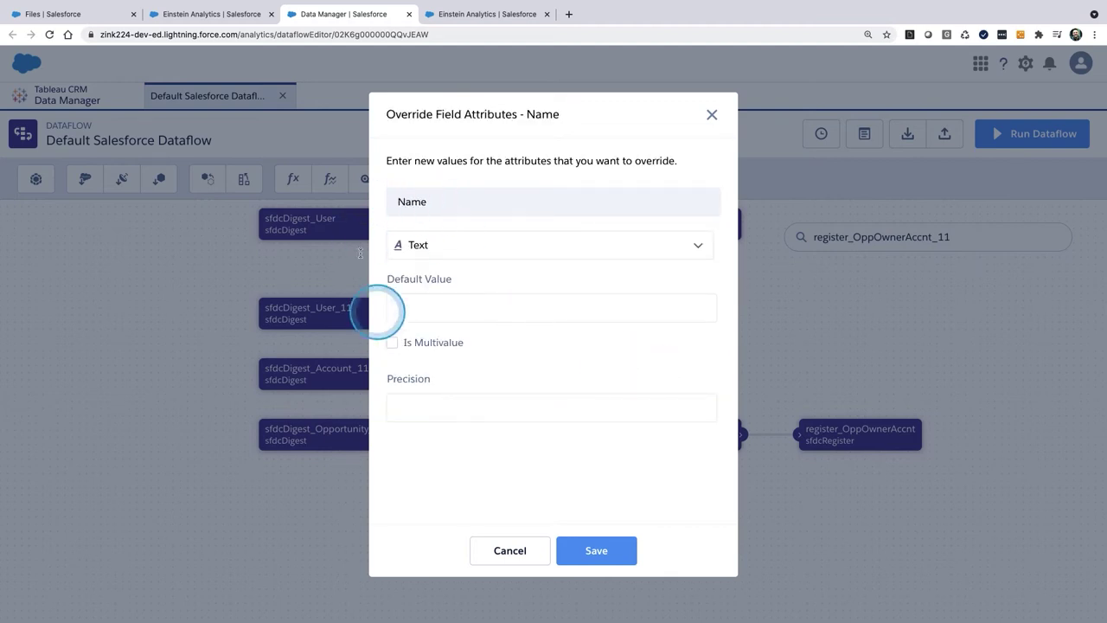
left_click(712, 117)
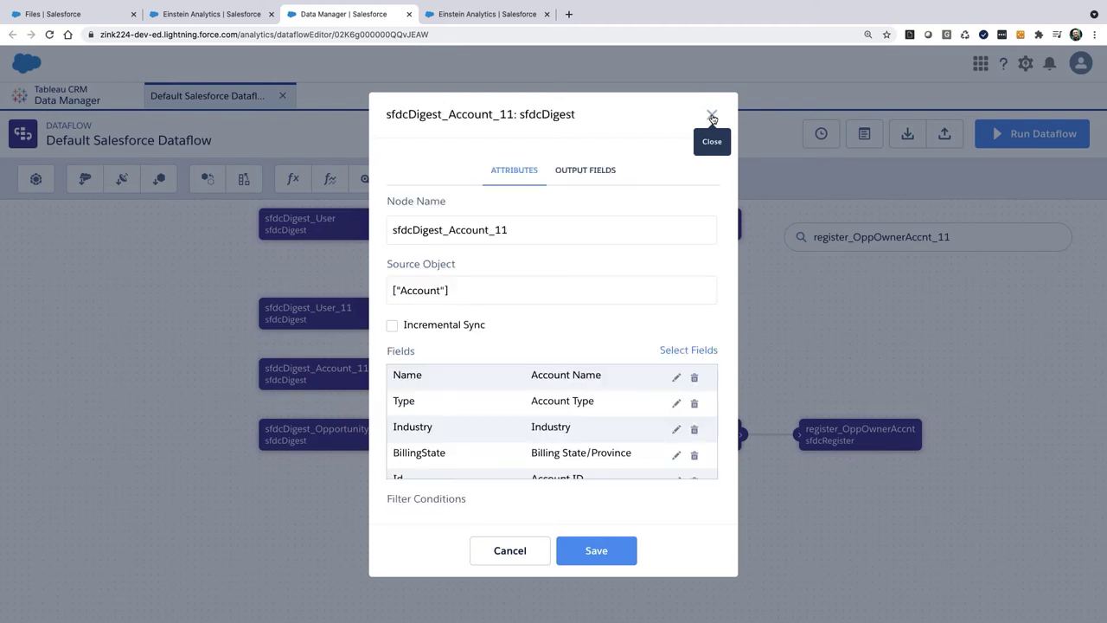
left_click(712, 117)
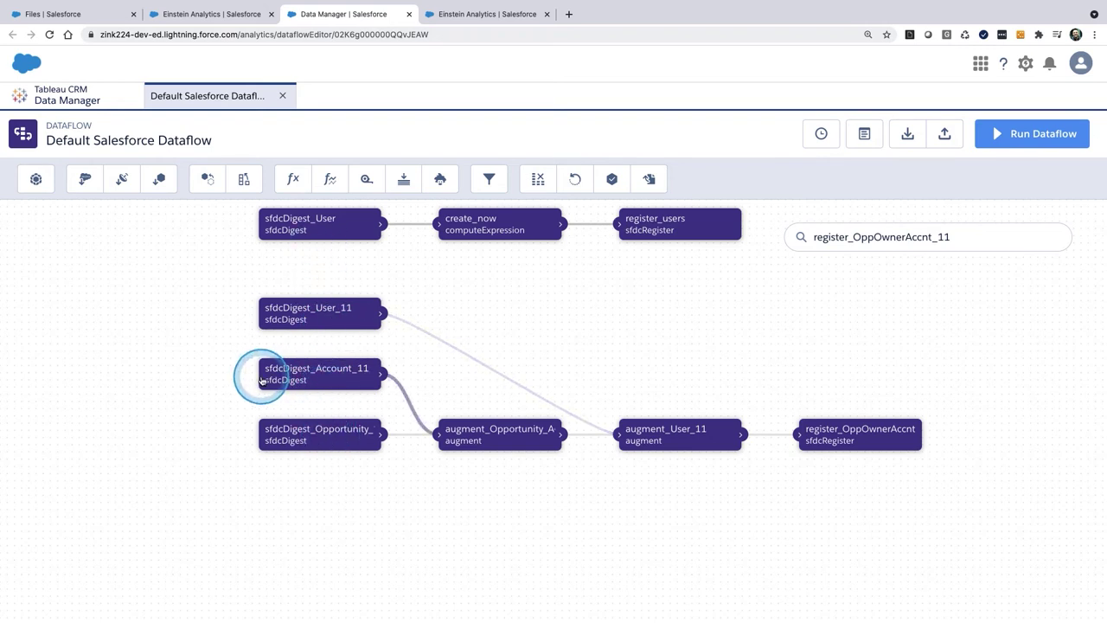
Check the Default Salesforce Dataflow run in the job monitor and return to the dataflow to view neighbouring node chains.
mouse_move(84, 121)
left_mouse_down()
mouse_move(111, 76)
mouse_move(12, 82)
mouse_move(109, 60)
mouse_move(71, 95)
left_mouse_up()
left_click(71, 95)
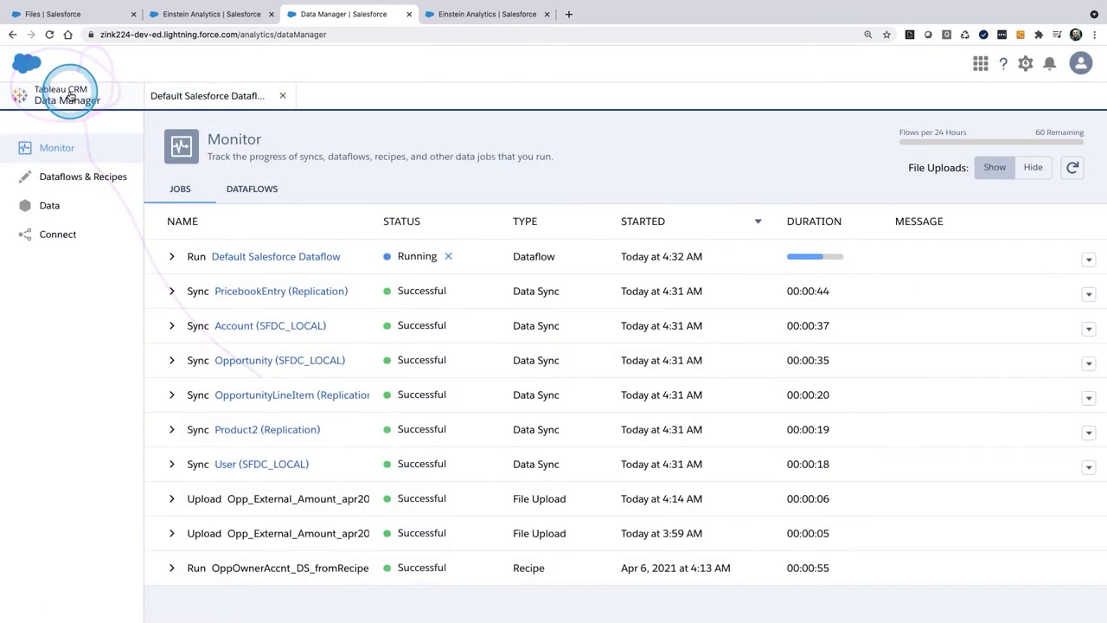
left_click_drag(341, 245, 348, 250)
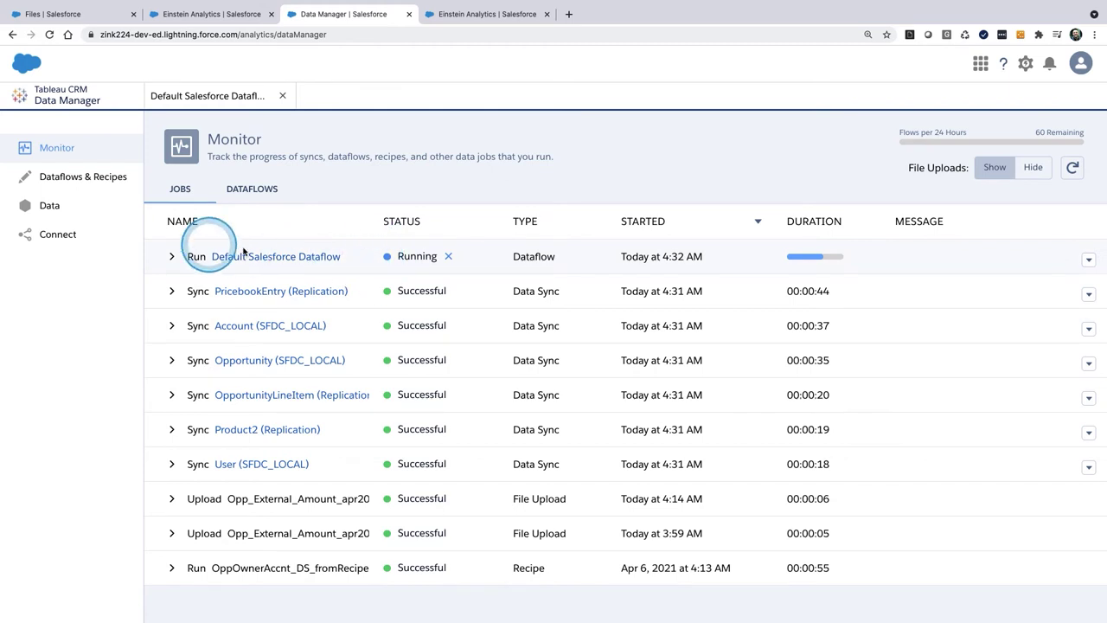
left_click(199, 108)
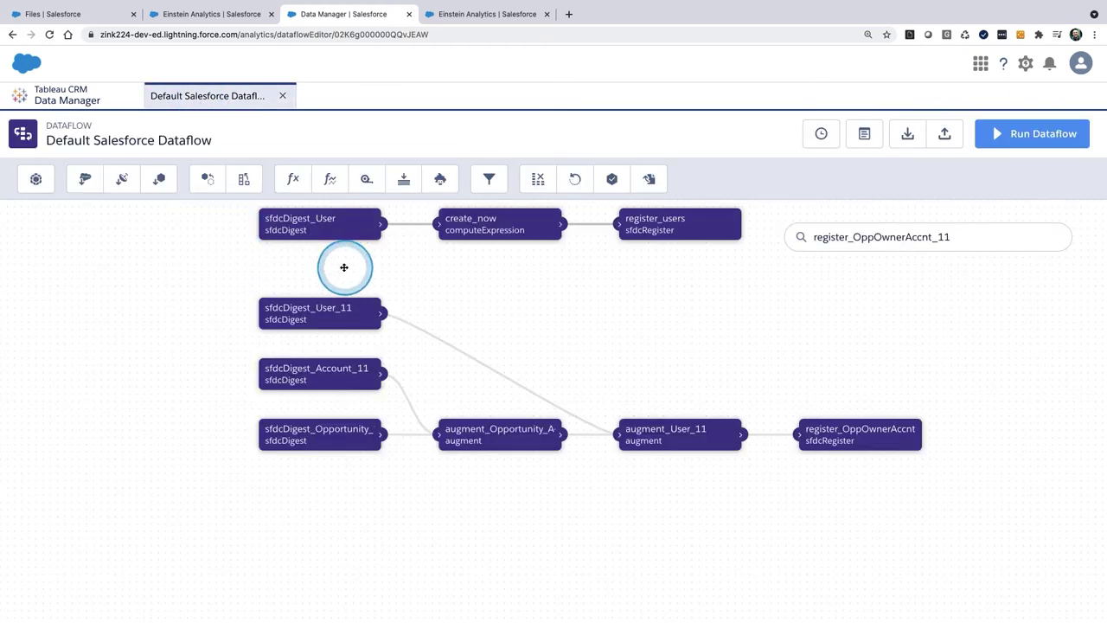
left_click_drag(454, 278, 450, 470)
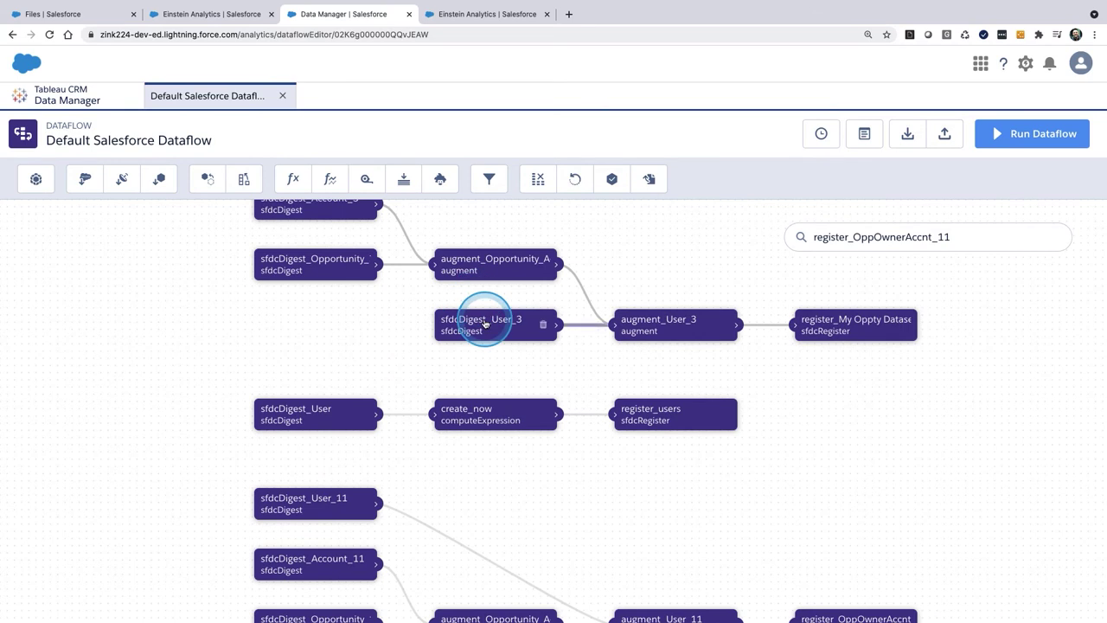
View the objects connected through SFDC_LOCAL in Data Manager and return to the job monitor.
left_click(81, 98)
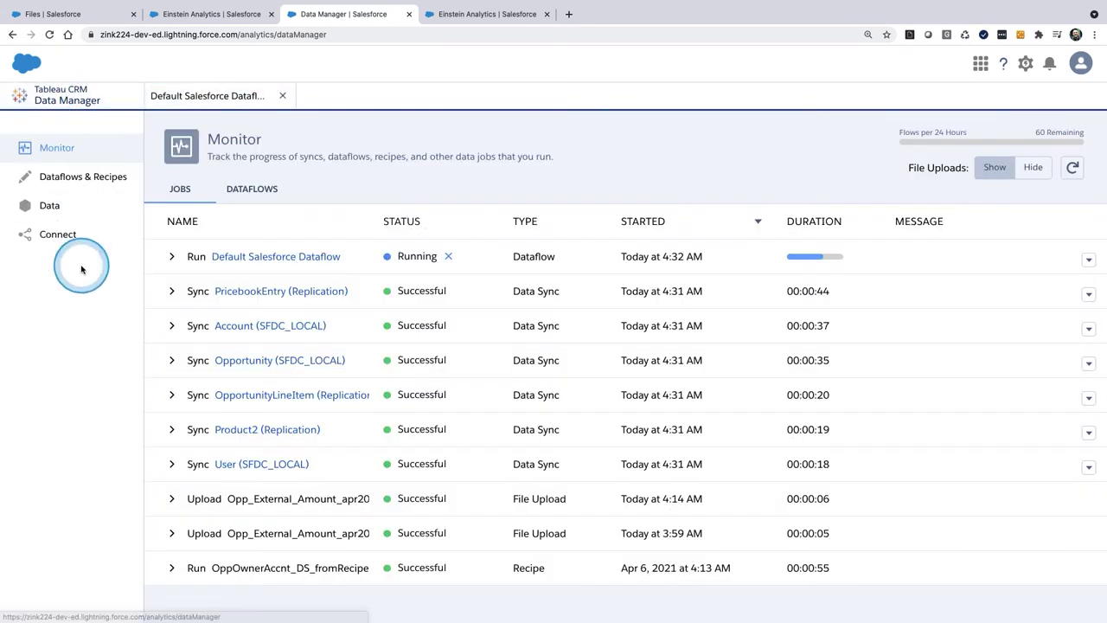
left_click(69, 241)
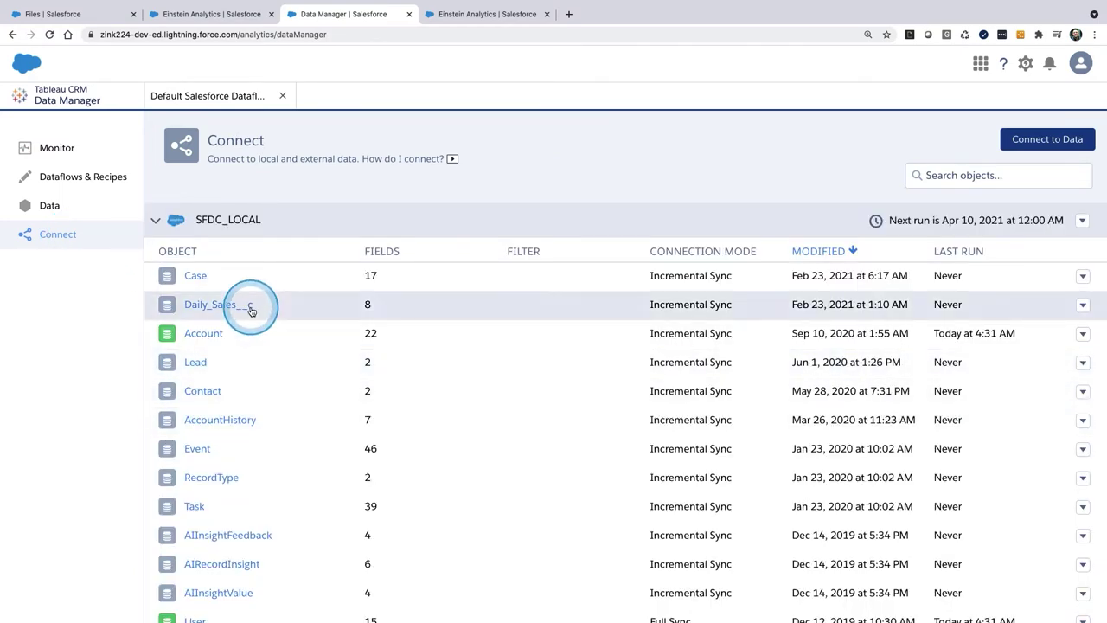
left_click(70, 150)
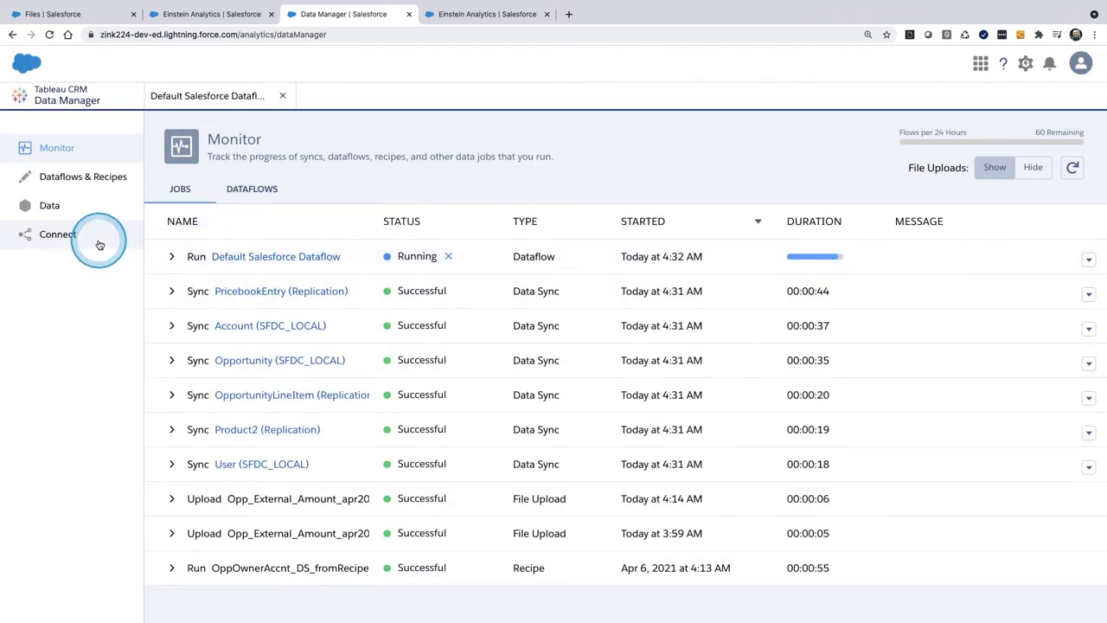
Reopen the connected objects list and display the schedule and run actions available for the SFDC_LOCAL connection.
left_click_drag(45, 226, 88, 225)
left_click(58, 235)
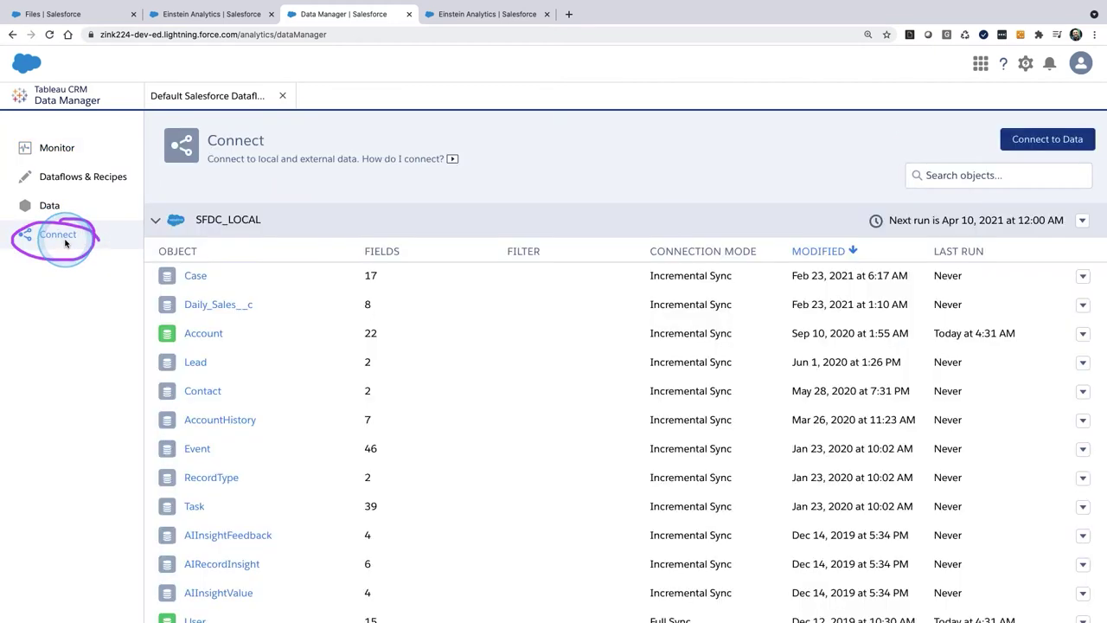
mouse_move(67, 240)
left_mouse_down()
mouse_move(313, 144)
mouse_move(570, 121)
mouse_move(1021, 107)
left_mouse_up()
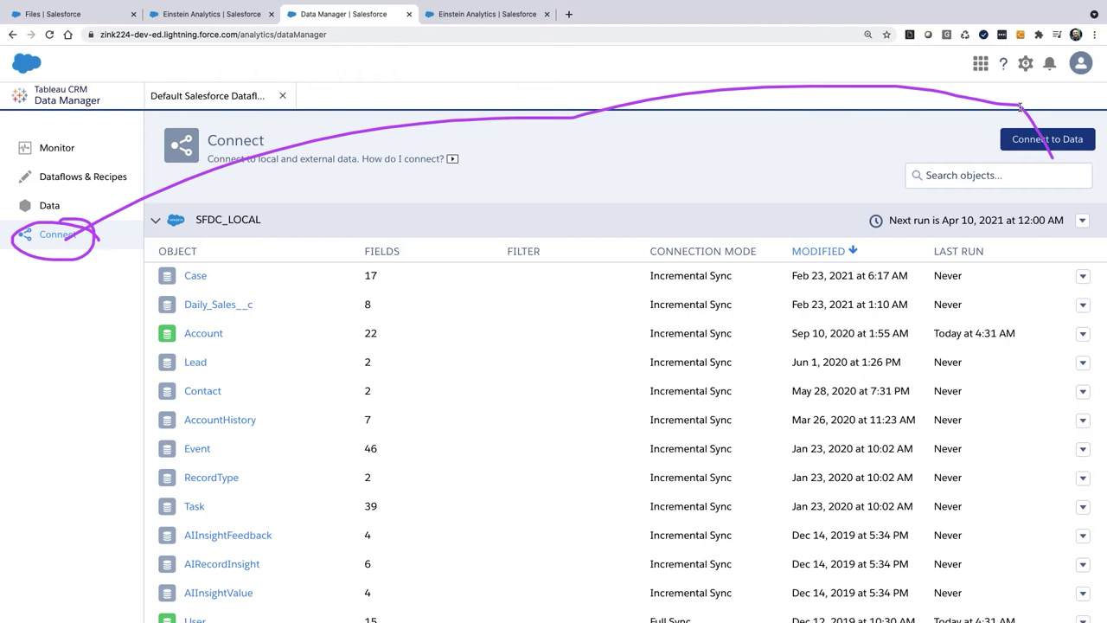
left_click(1082, 223)
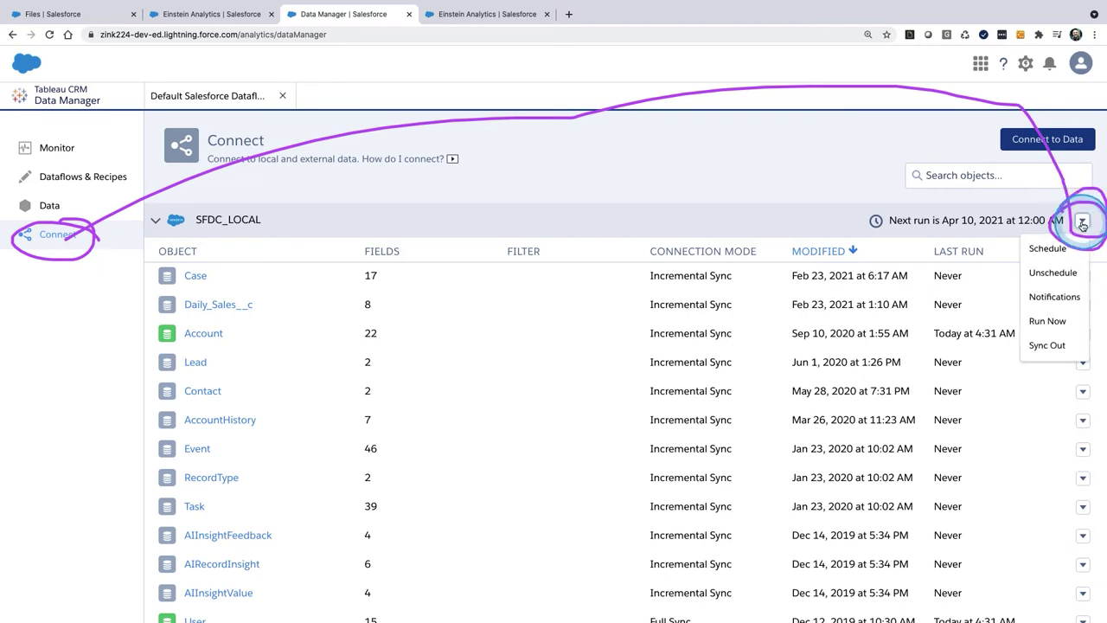
mouse_move(1080, 315)
left_mouse_down()
mouse_move(1060, 326)
mouse_move(1061, 313)
left_mouse_up()
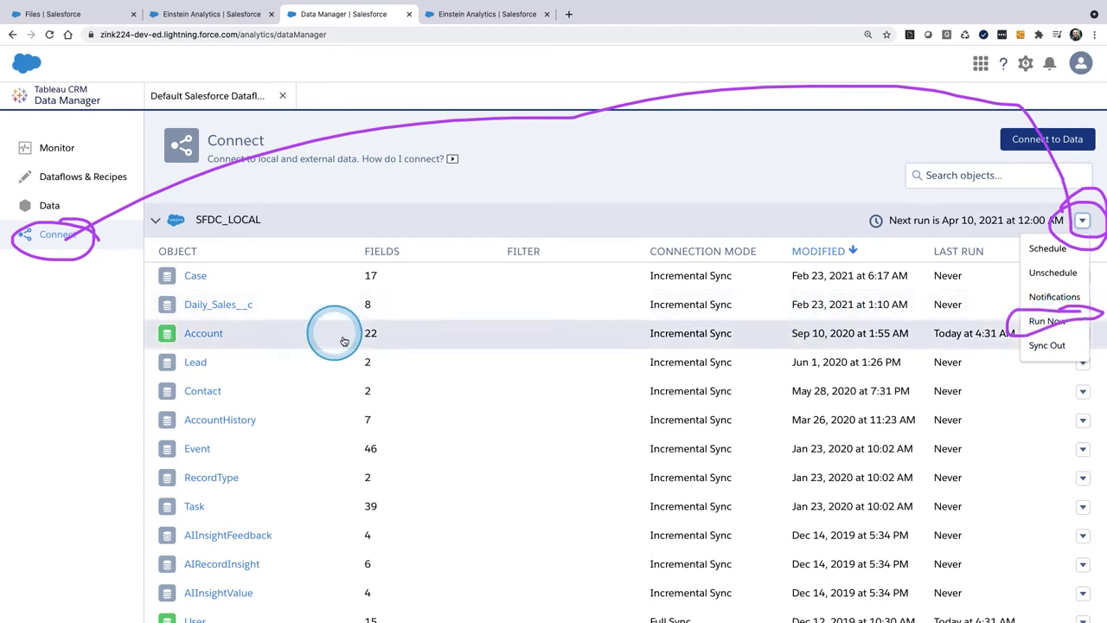
mouse_move(418, 224)
left_mouse_down()
mouse_move(404, 339)
mouse_move(480, 308)
mouse_move(484, 319)
mouse_move(496, 277)
mouse_move(537, 269)
left_mouse_up()
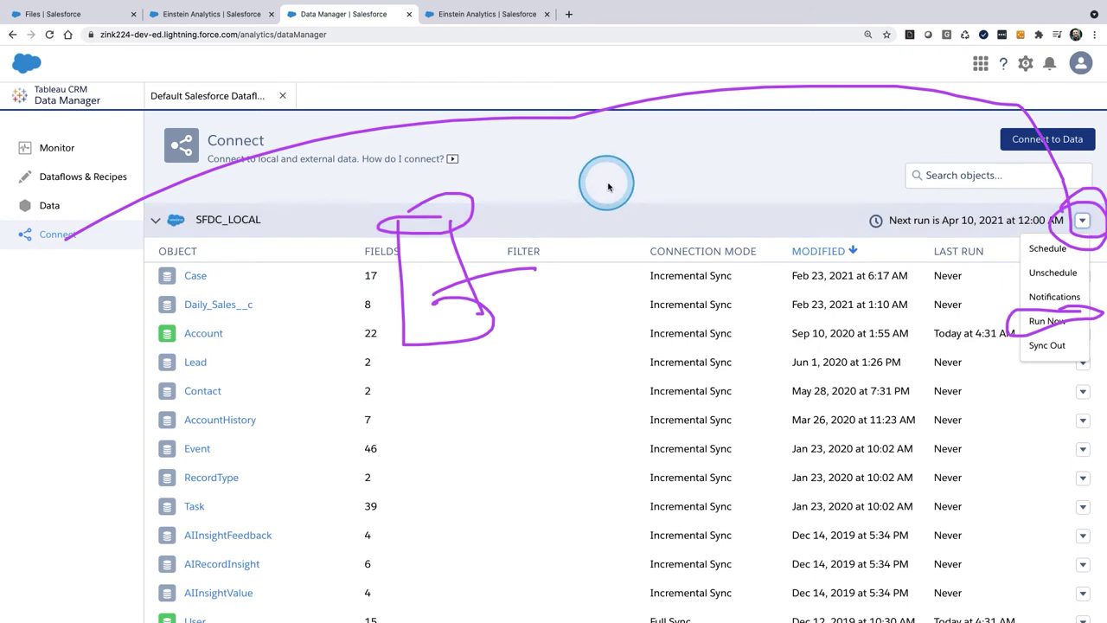
mouse_move(635, 190)
left_mouse_down()
mouse_move(590, 211)
mouse_move(609, 277)
mouse_move(682, 292)
mouse_move(643, 196)
mouse_move(653, 248)
left_mouse_up()
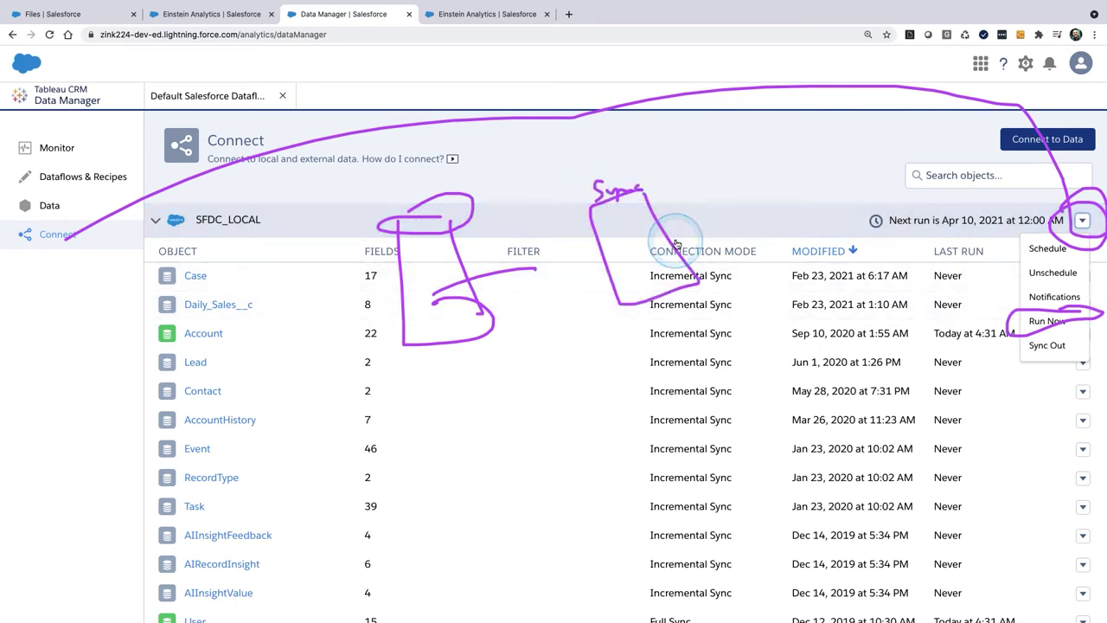
mouse_move(720, 201)
left_mouse_down()
mouse_move(724, 183)
mouse_move(749, 208)
left_mouse_up()
left_click_drag(615, 215, 644, 280)
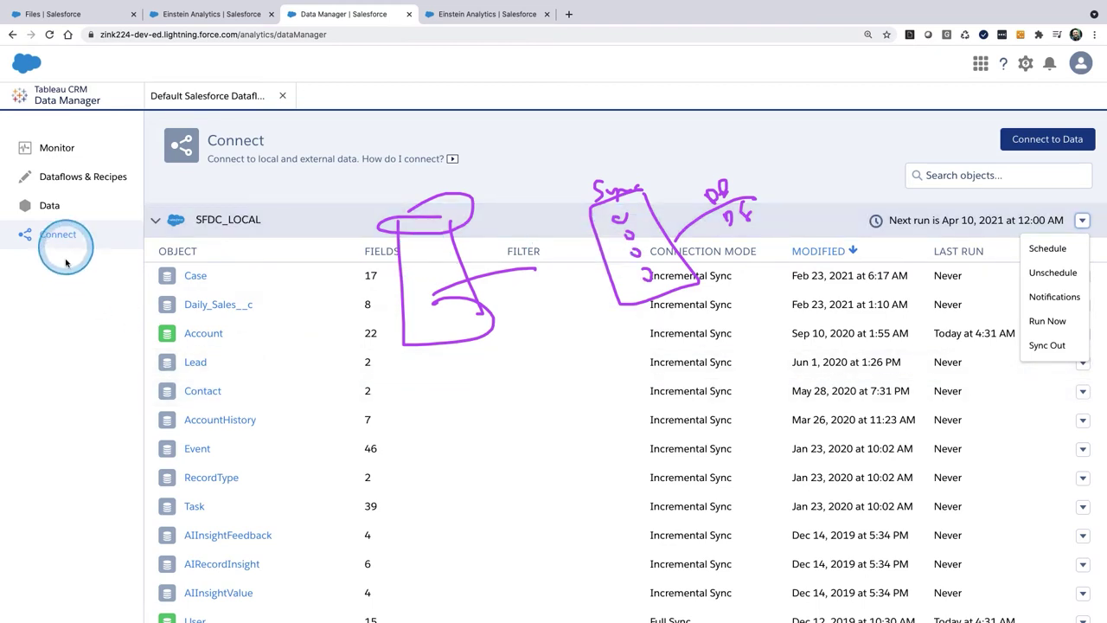
mouse_move(435, 300)
left_mouse_down()
mouse_move(541, 238)
mouse_move(517, 294)
mouse_move(580, 267)
mouse_move(530, 298)
mouse_move(643, 288)
mouse_move(606, 235)
mouse_move(650, 301)
mouse_move(628, 218)
left_mouse_up()
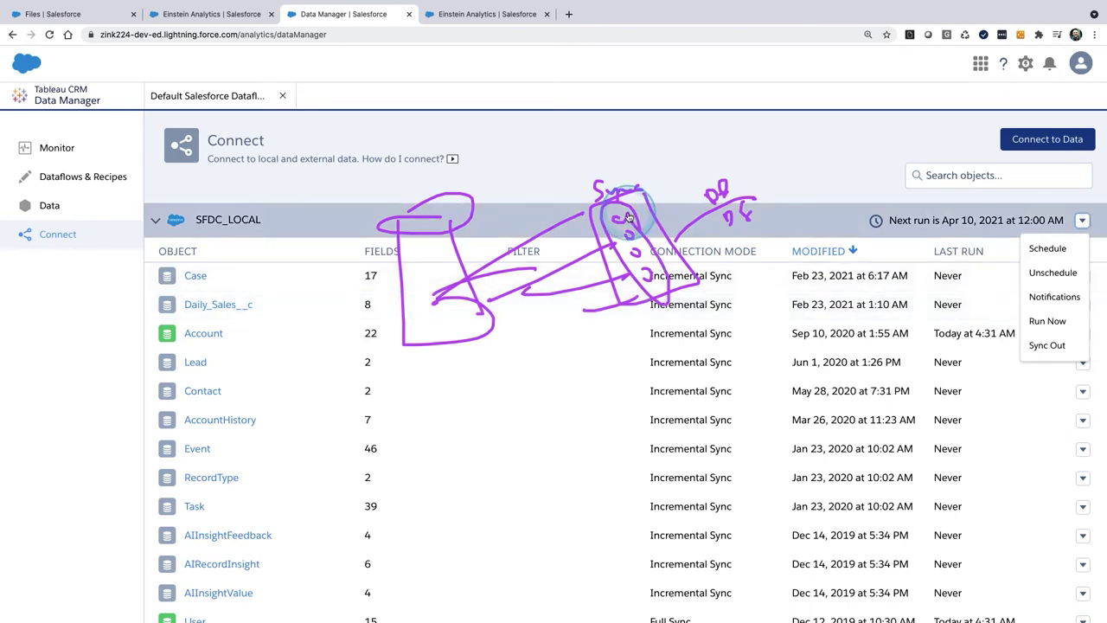
Look over the sfdcDigest node chains in the Default Salesforce Dataflow and reopen the job monitor in Data Manager.
left_click(181, 94)
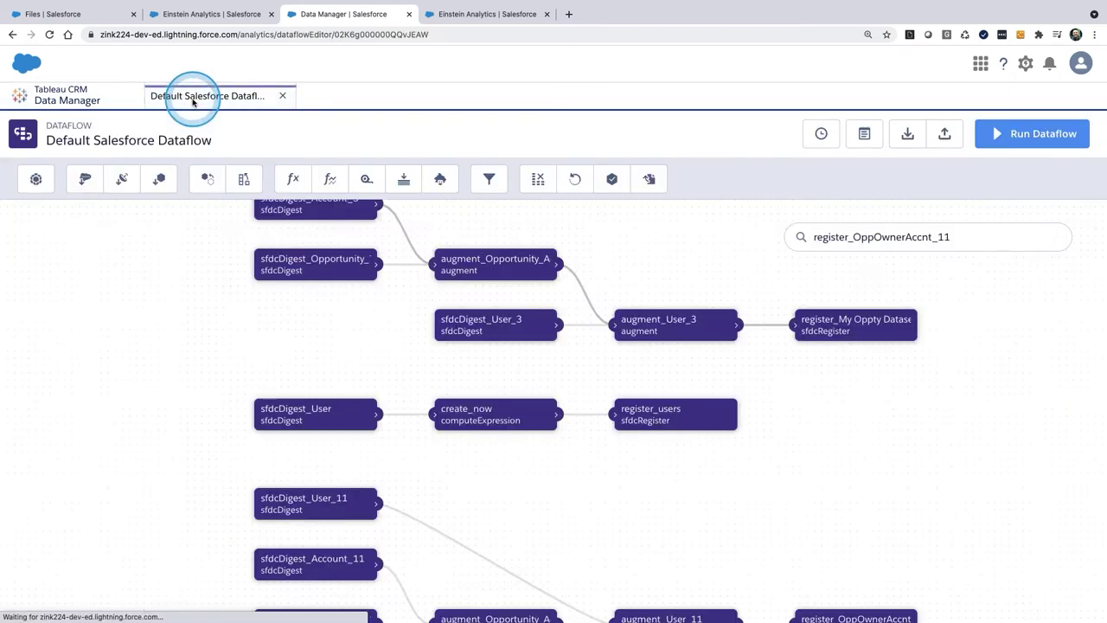
left_click_drag(204, 398, 227, 618)
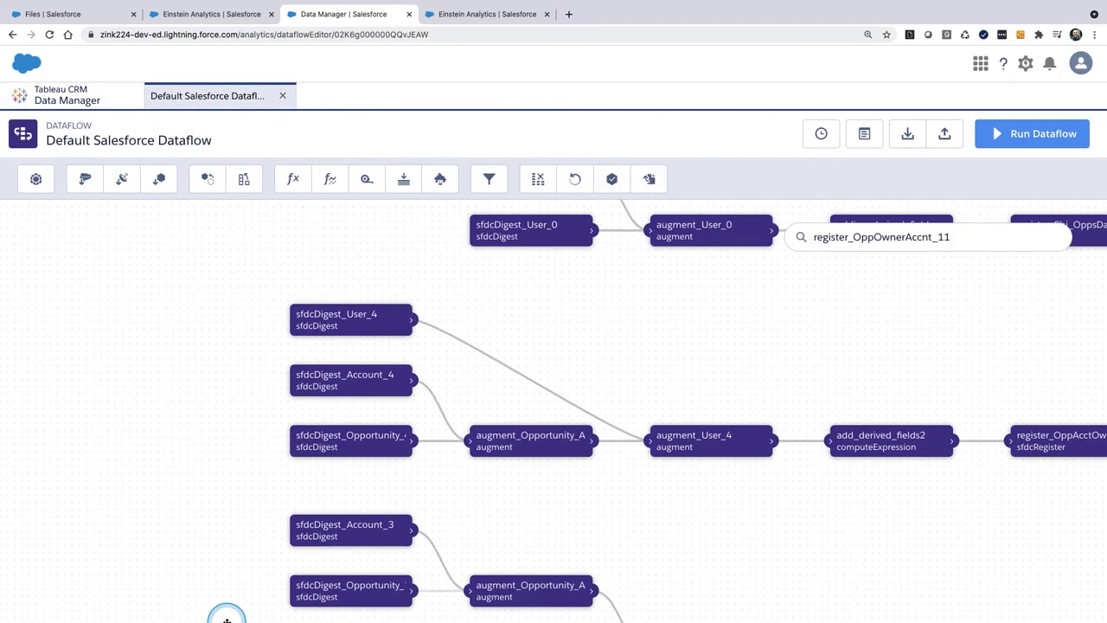
left_click(67, 100)
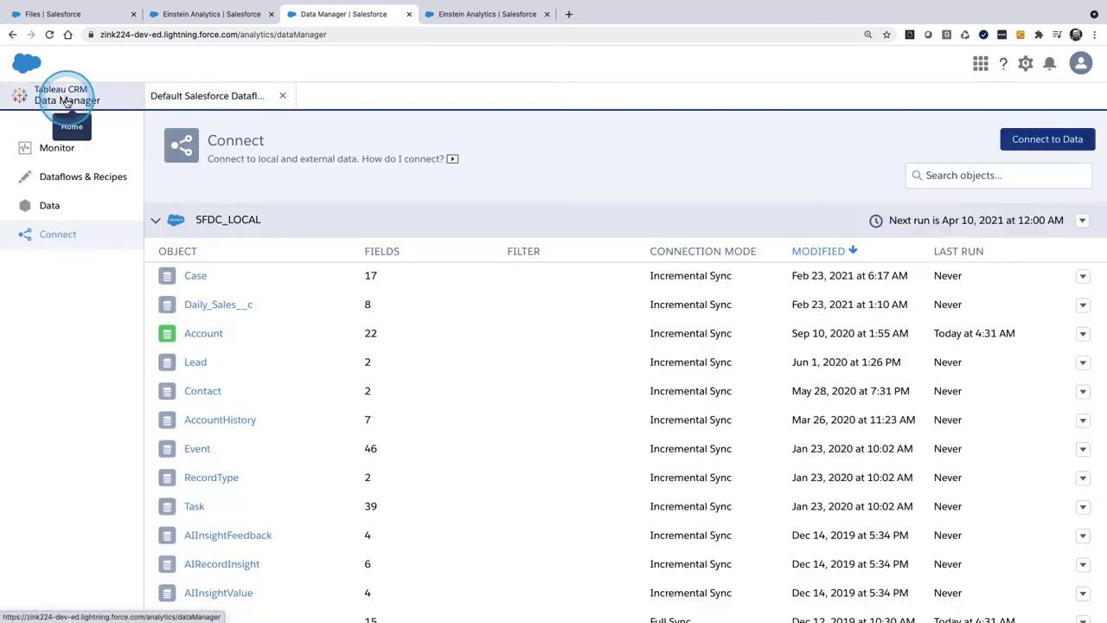
left_click(55, 147)
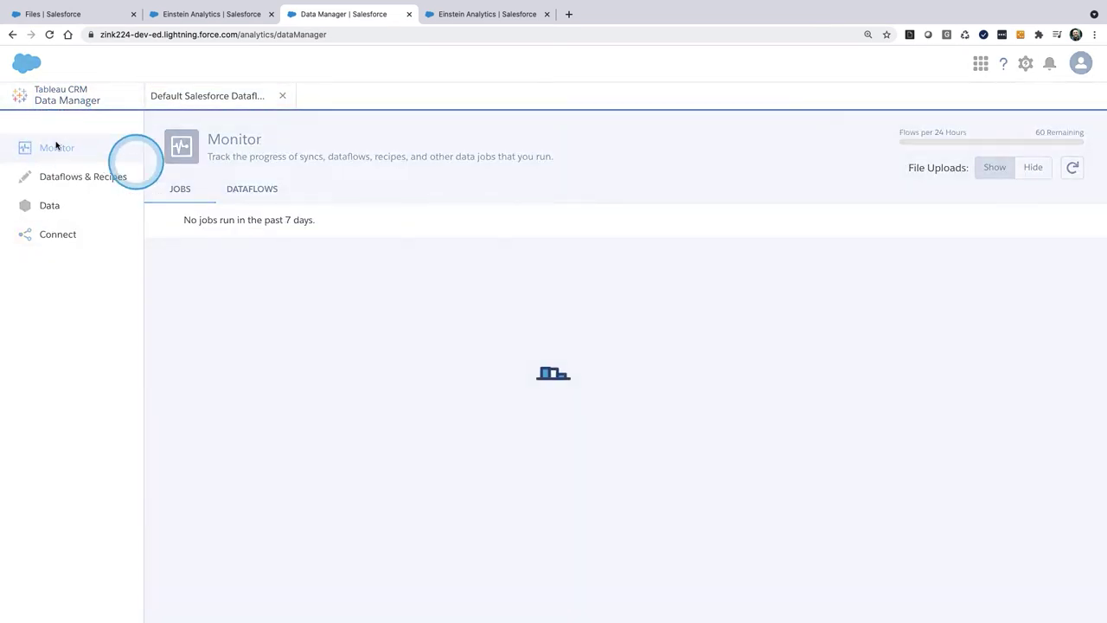
left_click(256, 256)
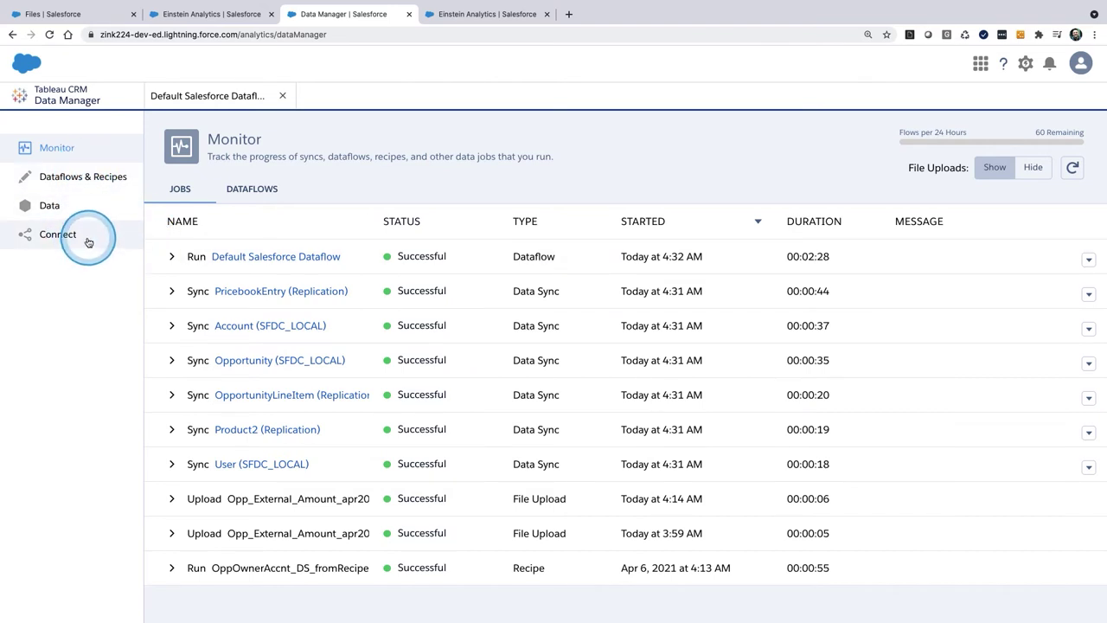
mouse_move(87, 239)
left_mouse_down()
mouse_move(40, 256)
mouse_move(76, 244)
mouse_move(67, 185)
mouse_move(101, 185)
mouse_move(102, 175)
mouse_move(37, 175)
mouse_move(65, 193)
left_mouse_up()
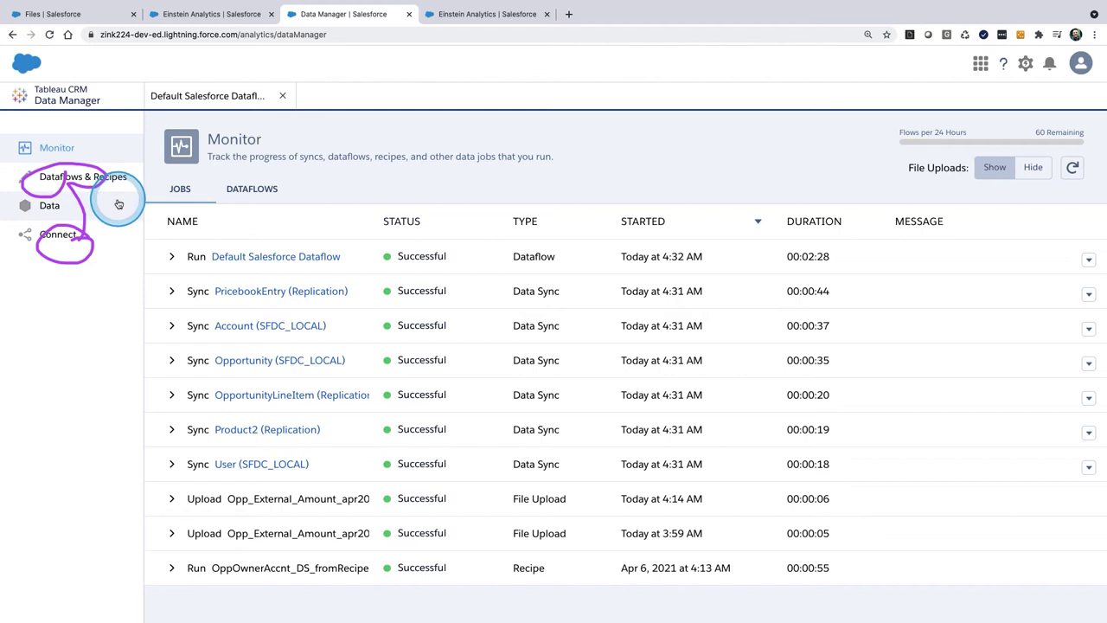
left_click_drag(567, 147, 640, 141)
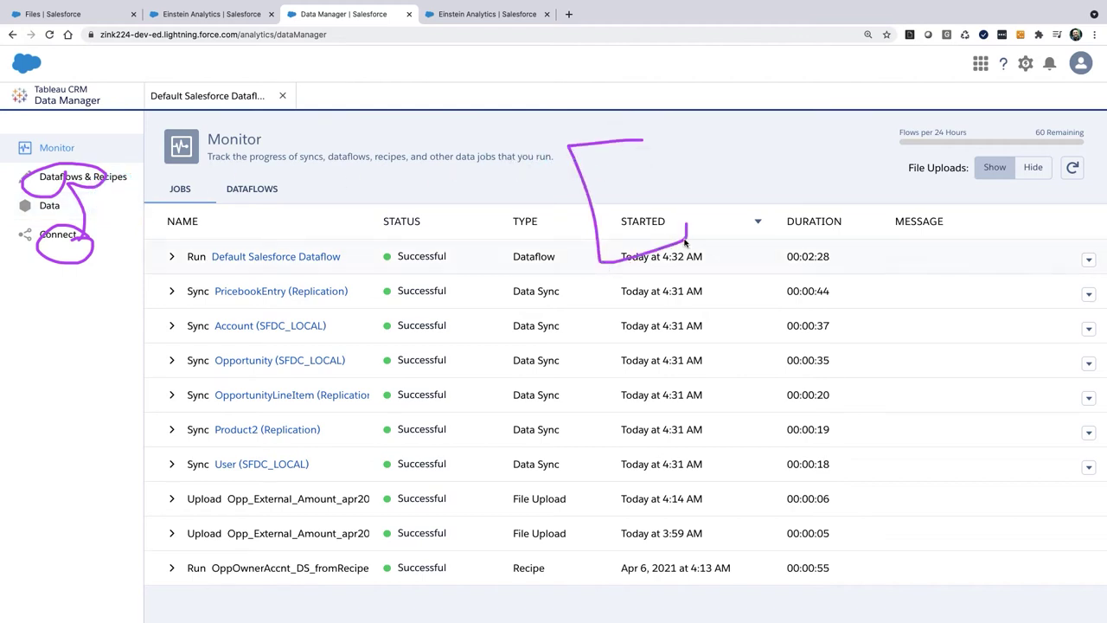
left_click_drag(590, 116, 603, 125)
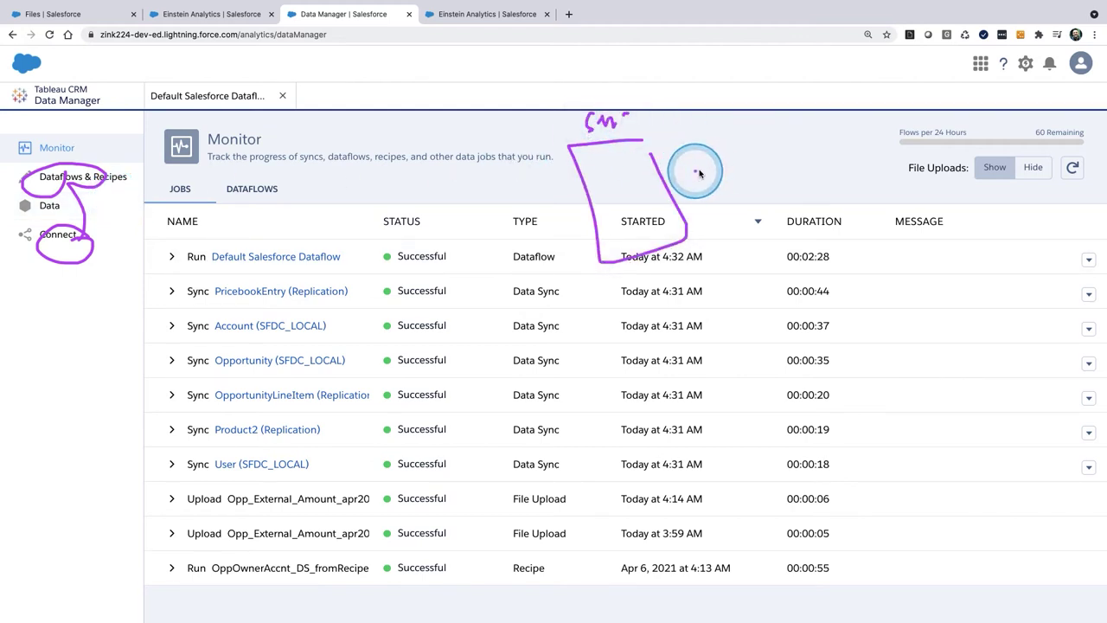
left_click_drag(694, 171, 784, 132)
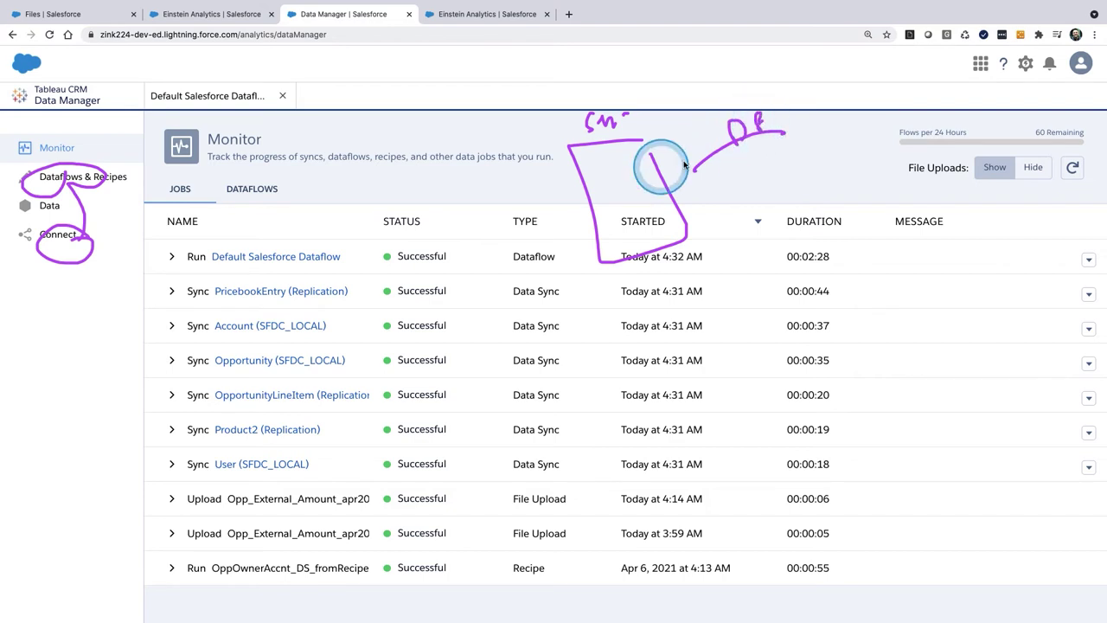
mouse_move(610, 156)
left_mouse_down()
mouse_move(601, 169)
mouse_move(614, 185)
left_mouse_up()
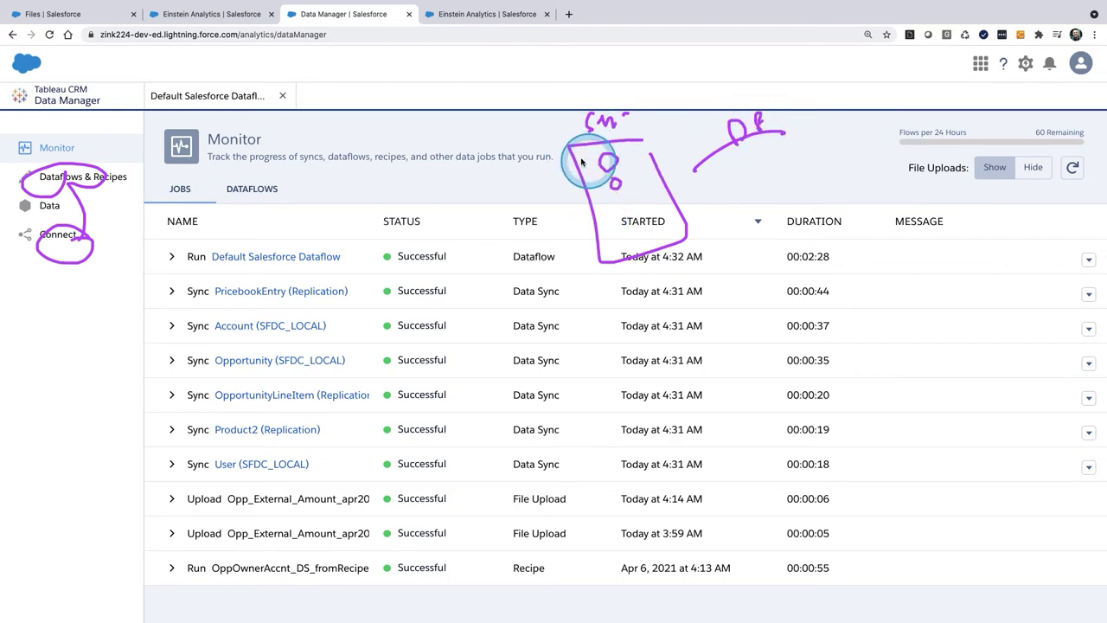
mouse_move(512, 176)
left_mouse_down()
mouse_move(428, 178)
mouse_move(453, 148)
mouse_move(441, 196)
mouse_move(510, 256)
mouse_move(471, 231)
mouse_move(593, 170)
left_mouse_up()
key("Escape")
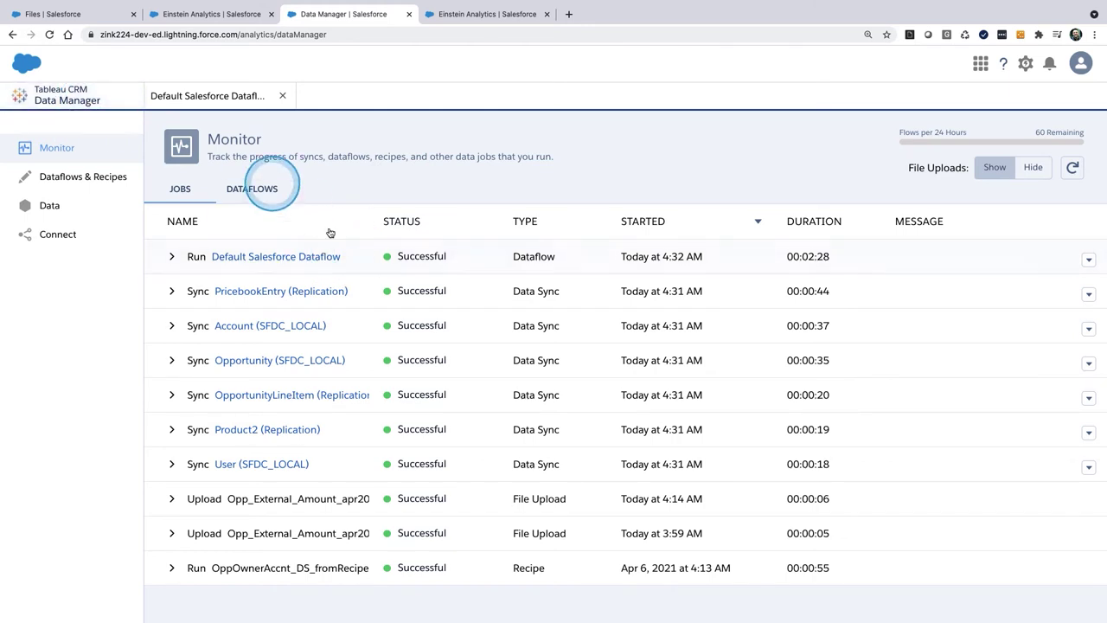
Switch to Analytics Studio, search for "oppowneraccnt" and open the OppOwnerAccnt dataset stored in My Private App.
mouse_move(302, 222)
left_mouse_down()
mouse_move(240, 82)
mouse_move(194, 31)
mouse_move(216, 16)
left_mouse_up()
left_click(216, 15)
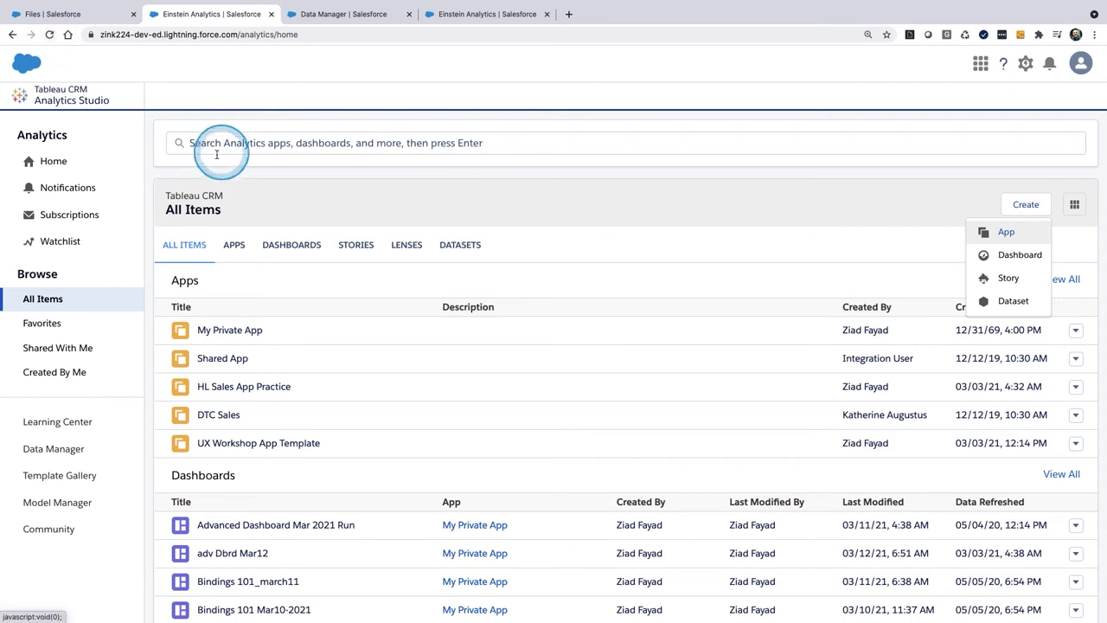
left_click(224, 143)
type("ooppw")
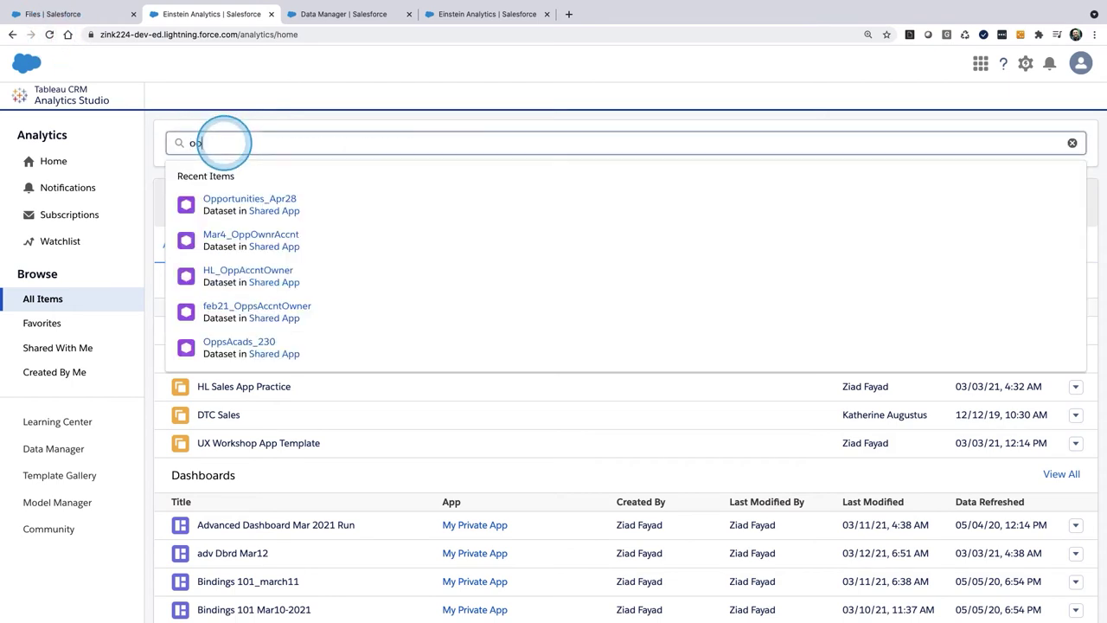
key("BackSpace")
key("BackSpace")
key("BackSpace")
key("BackSpace")
type("ppw")
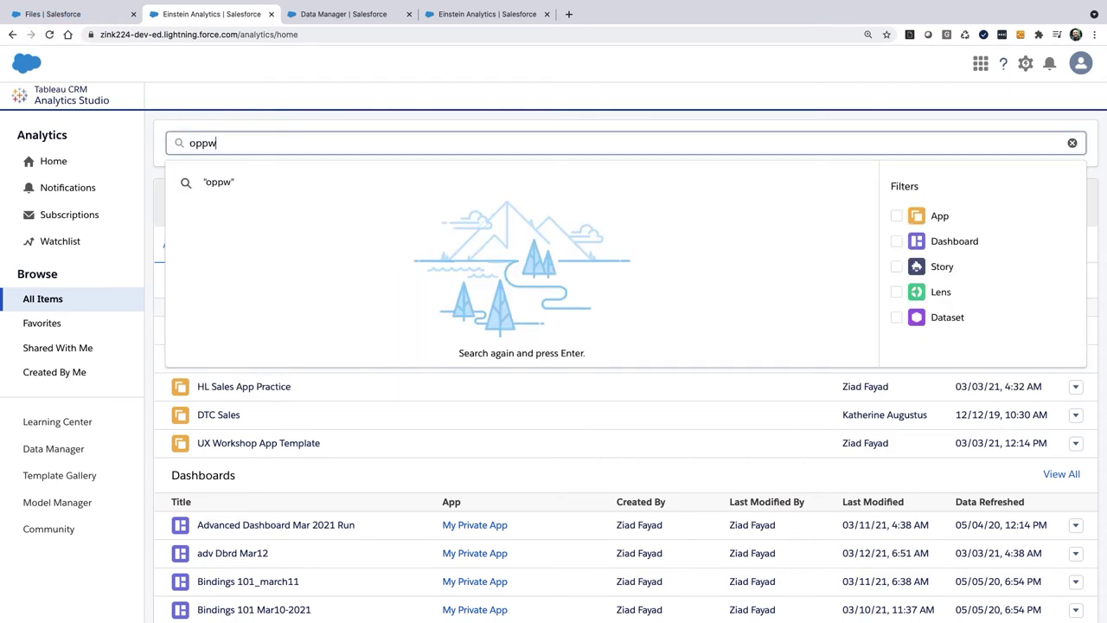
key("BackSpace")
type("ow")
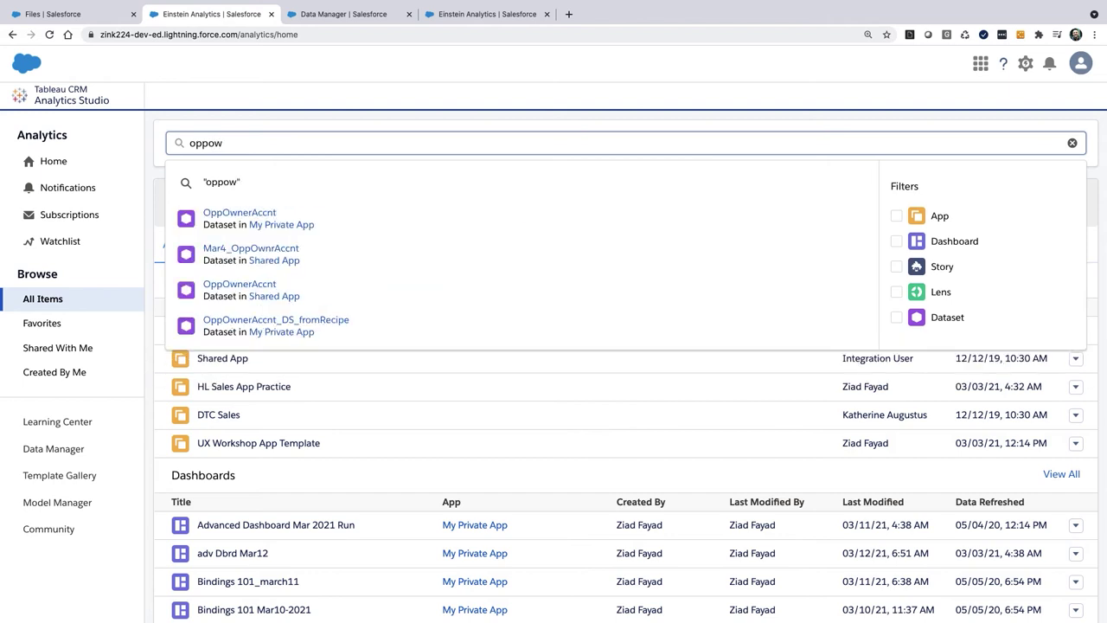
type("ner")
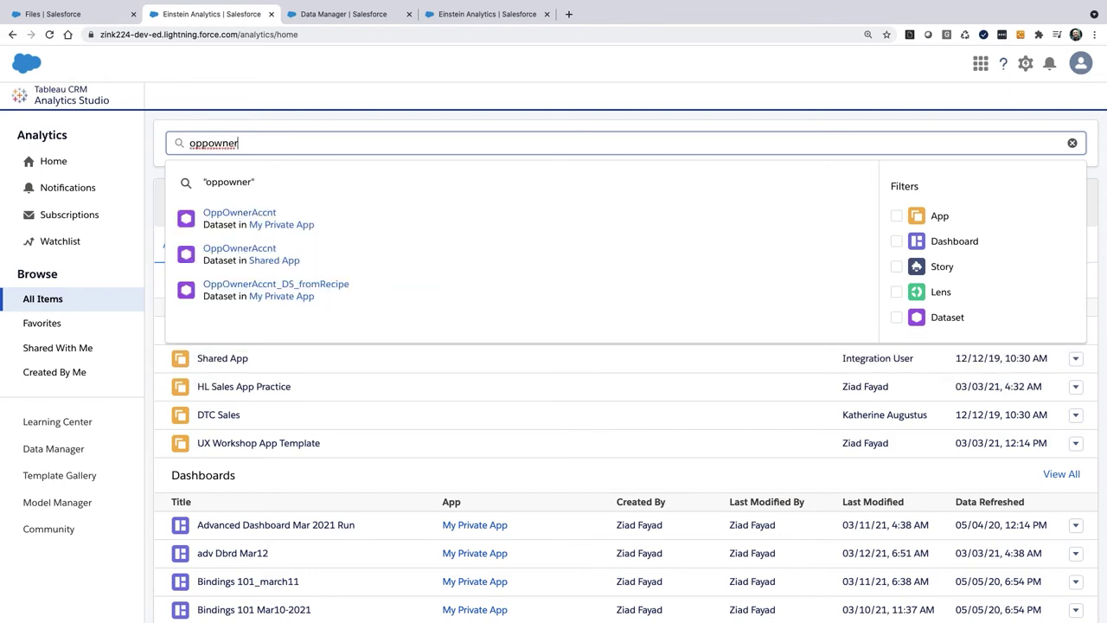
type("accnt")
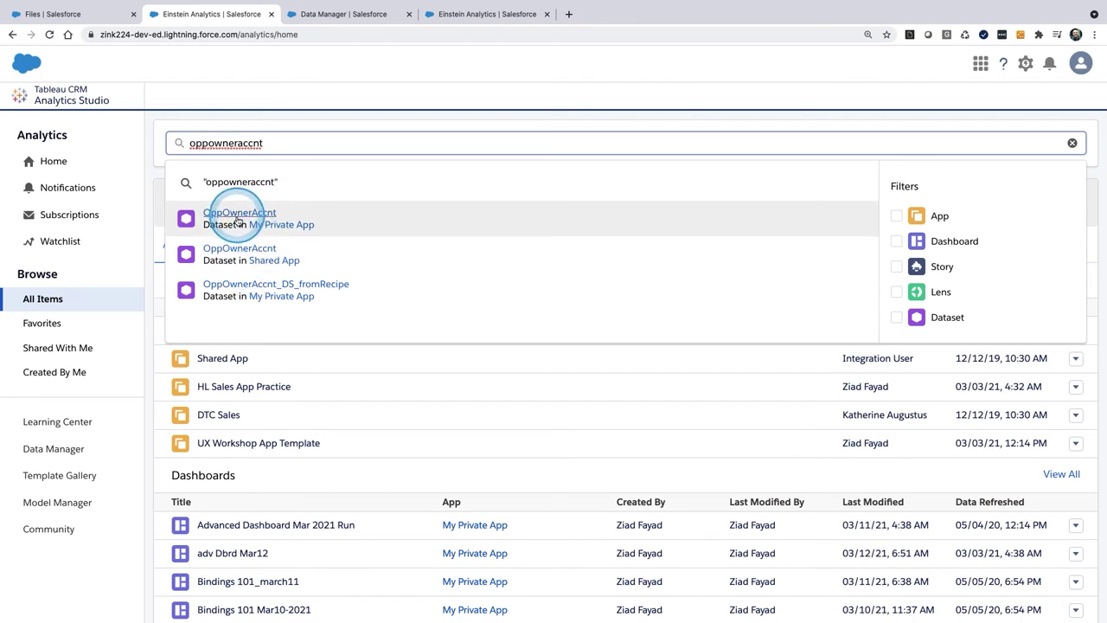
left_click(237, 218)
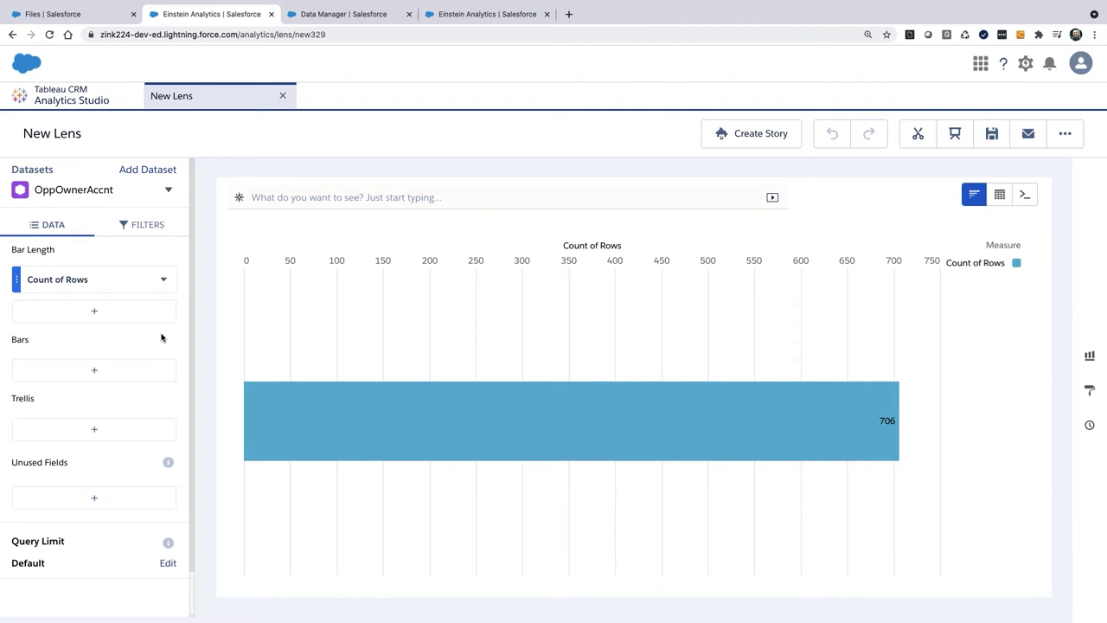
key("ctrl+Left")
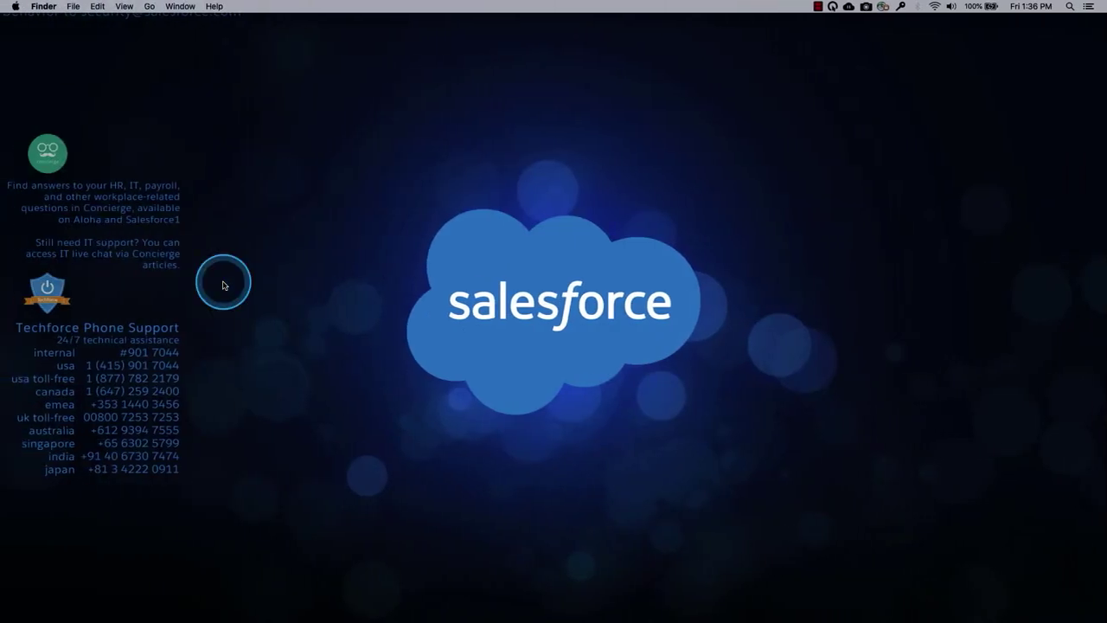
key("ctrl+Right")
key("ctrl+Right")
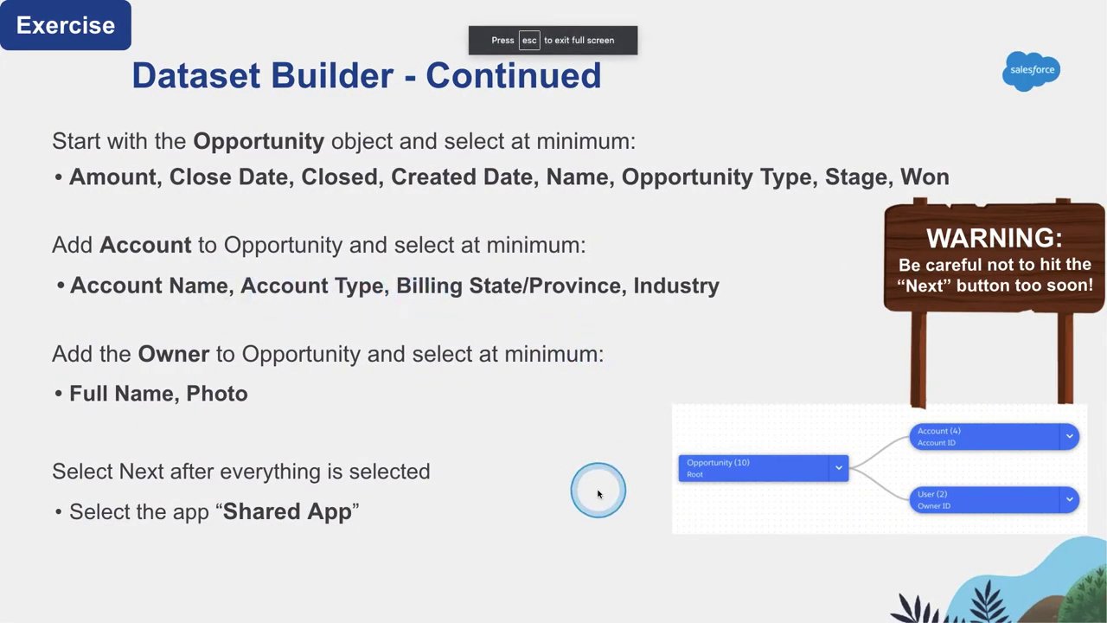
left_click(318, 530)
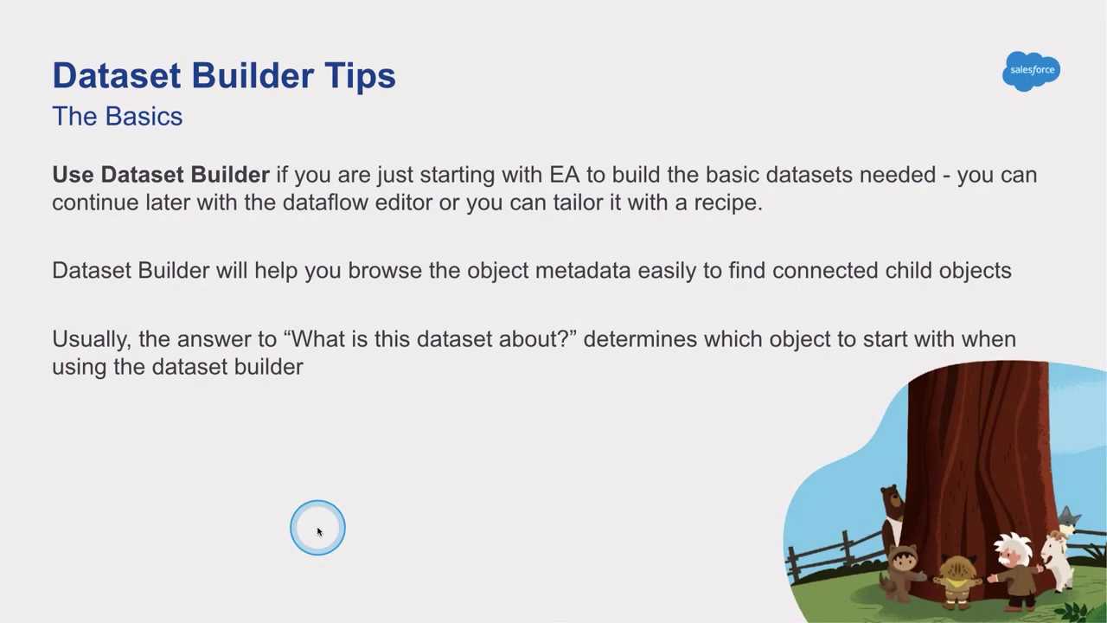
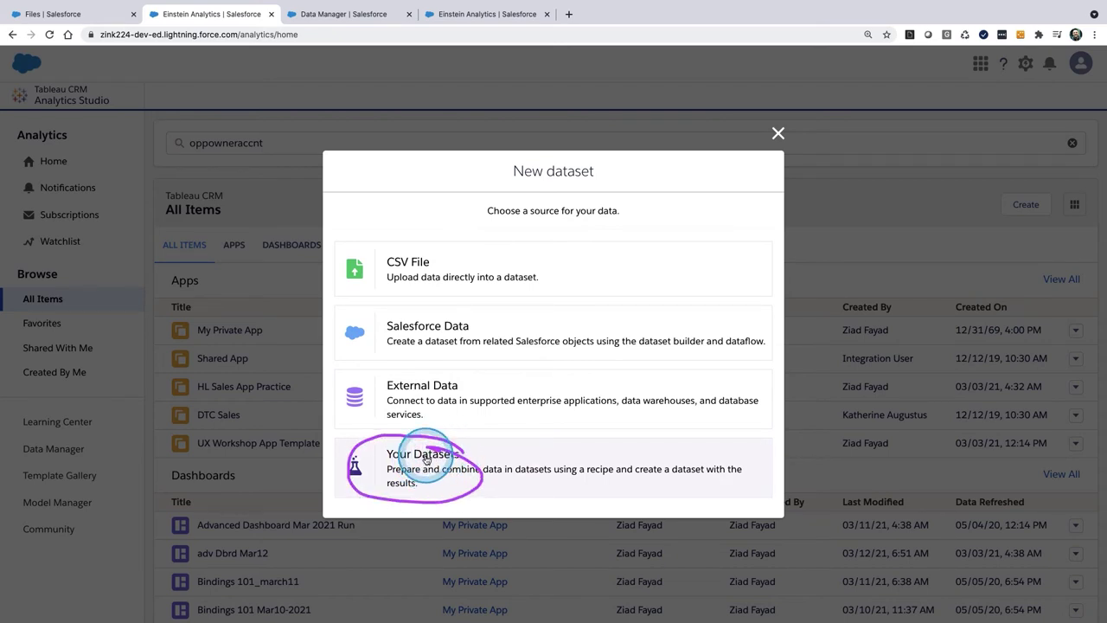
Choose Your Datasets as the new dataset's source, then create a new recipe from the recipes list in Data Manager.
mouse_move(426, 458)
left_mouse_down()
mouse_move(390, 327)
mouse_move(358, 72)
left_mouse_up()
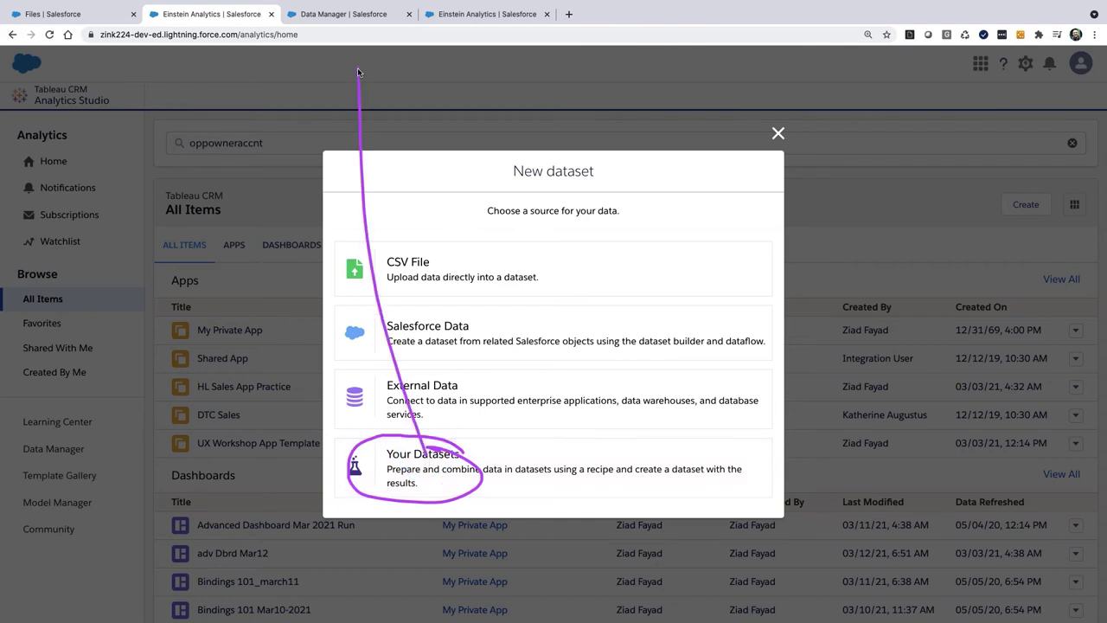
left_click(430, 461)
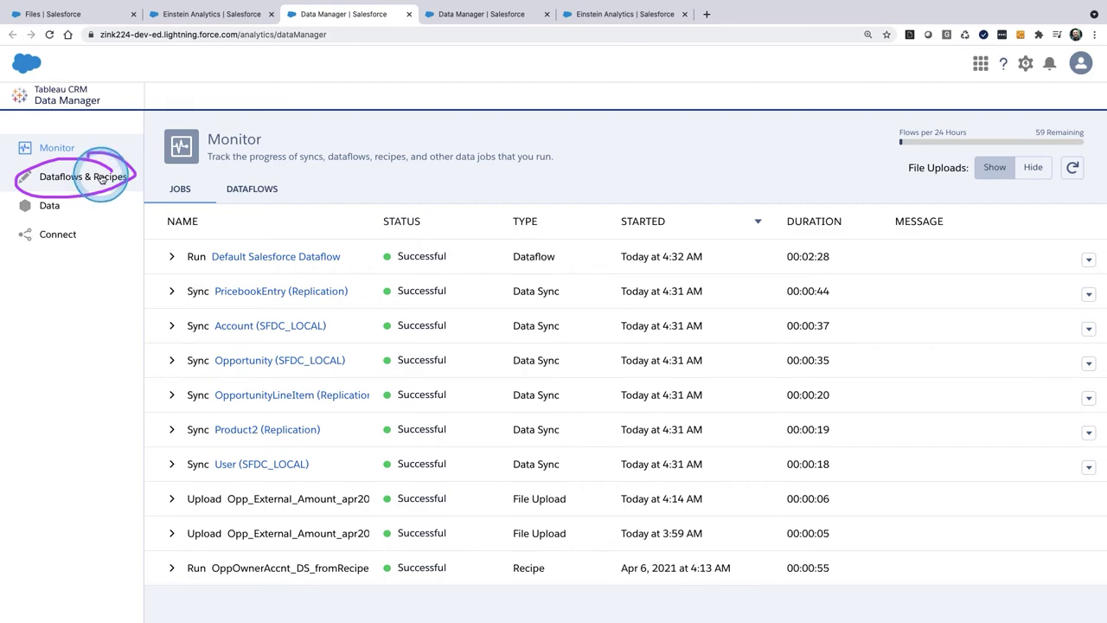
left_click(101, 178)
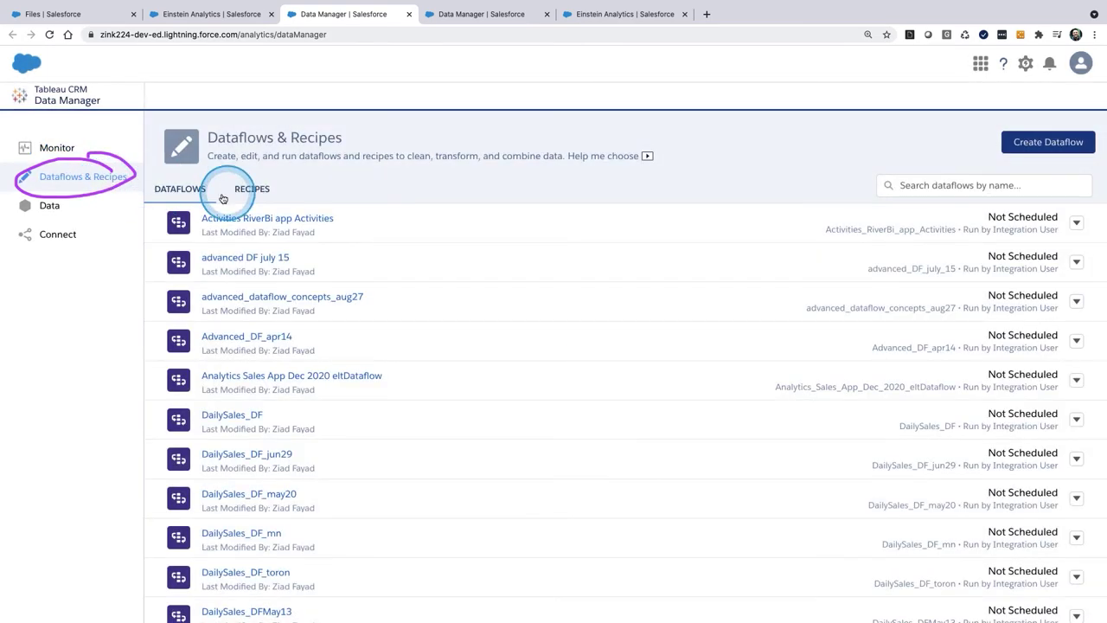
left_click(256, 195)
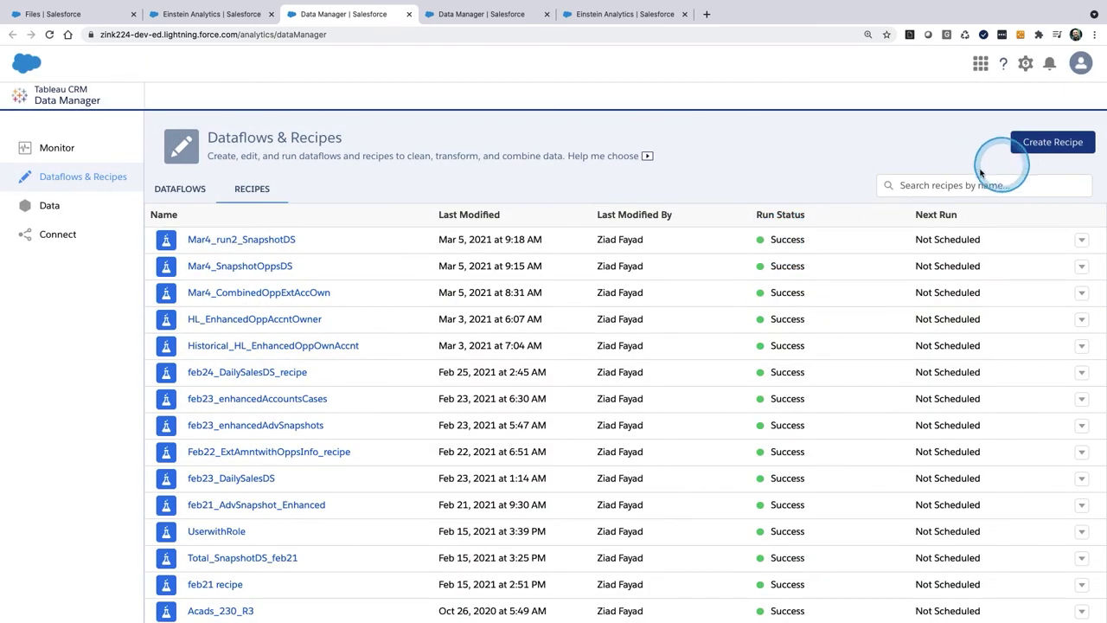
left_click(1043, 144)
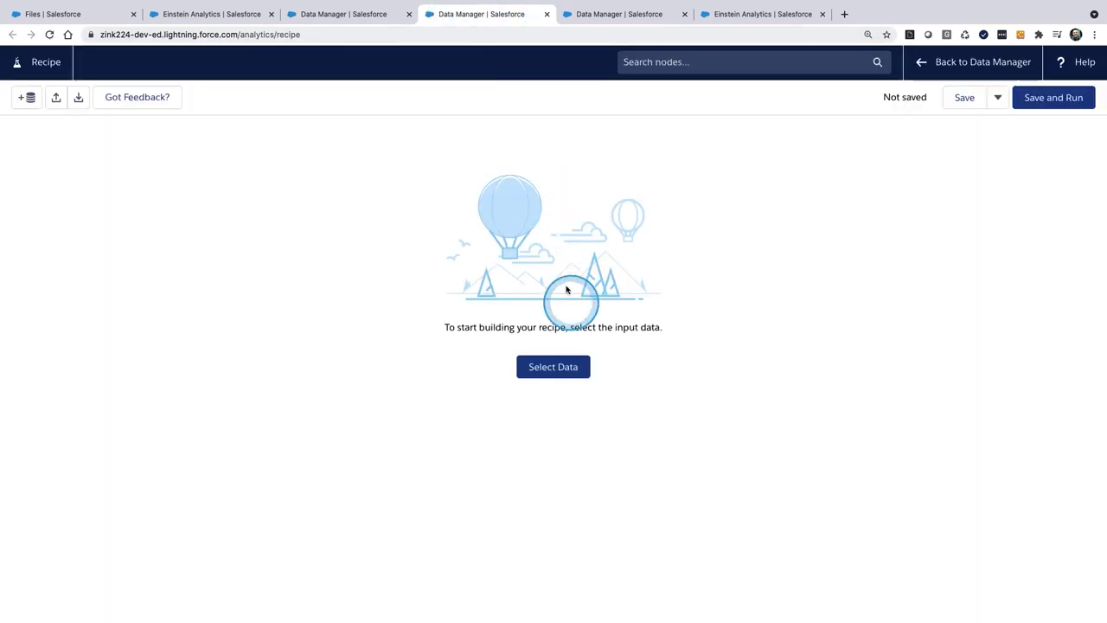
Open the input data selection for the recipe and view the filter options for datasets and connected objects.
mouse_move(602, 314)
left_mouse_down()
mouse_move(576, 310)
mouse_move(472, 400)
left_mouse_up()
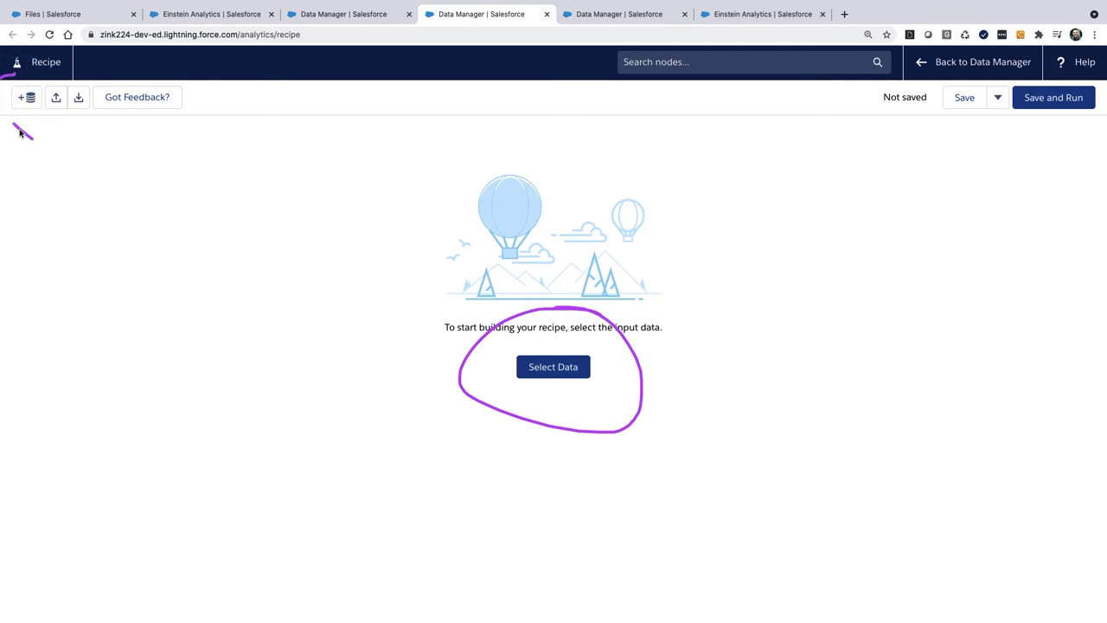
mouse_move(19, 131)
left_mouse_down()
mouse_move(54, 98)
mouse_move(27, 98)
left_mouse_up()
left_click(27, 97)
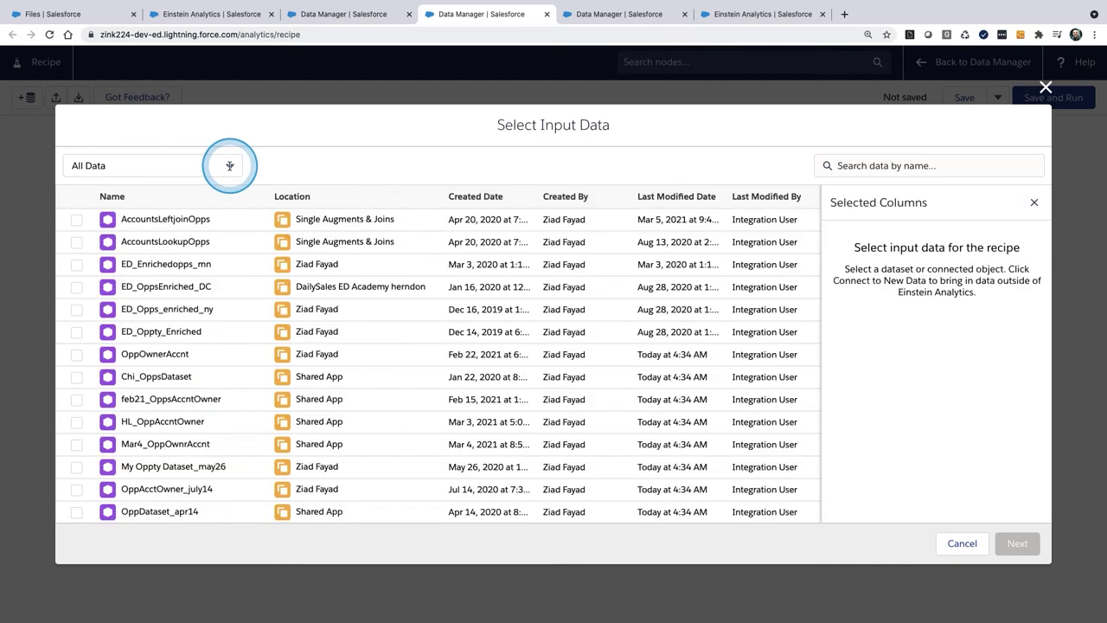
left_click(229, 166)
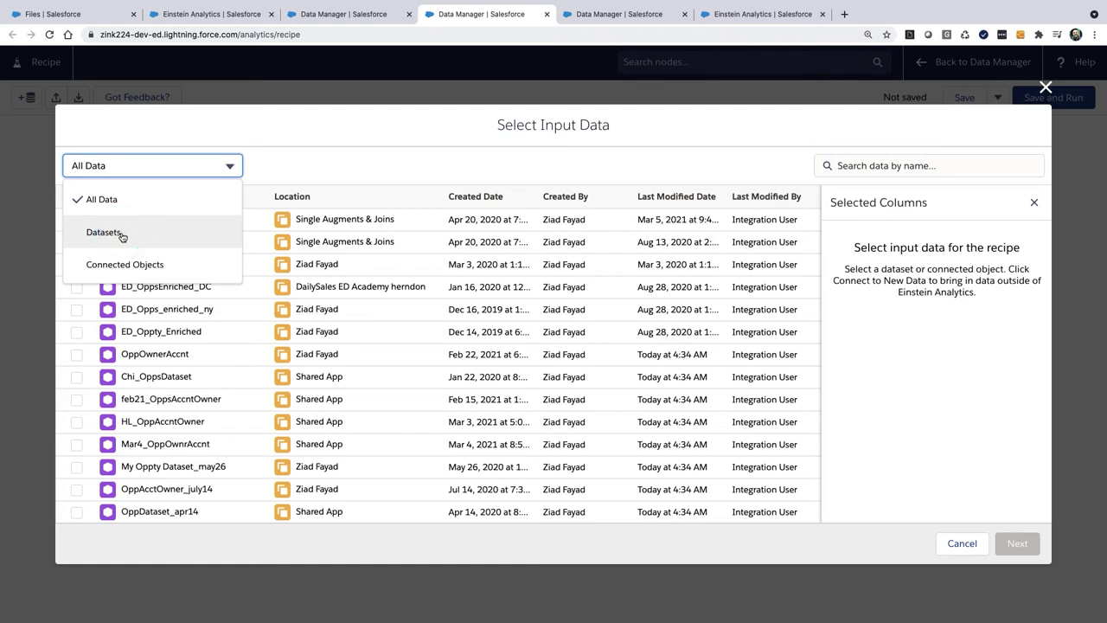
left_click(129, 265)
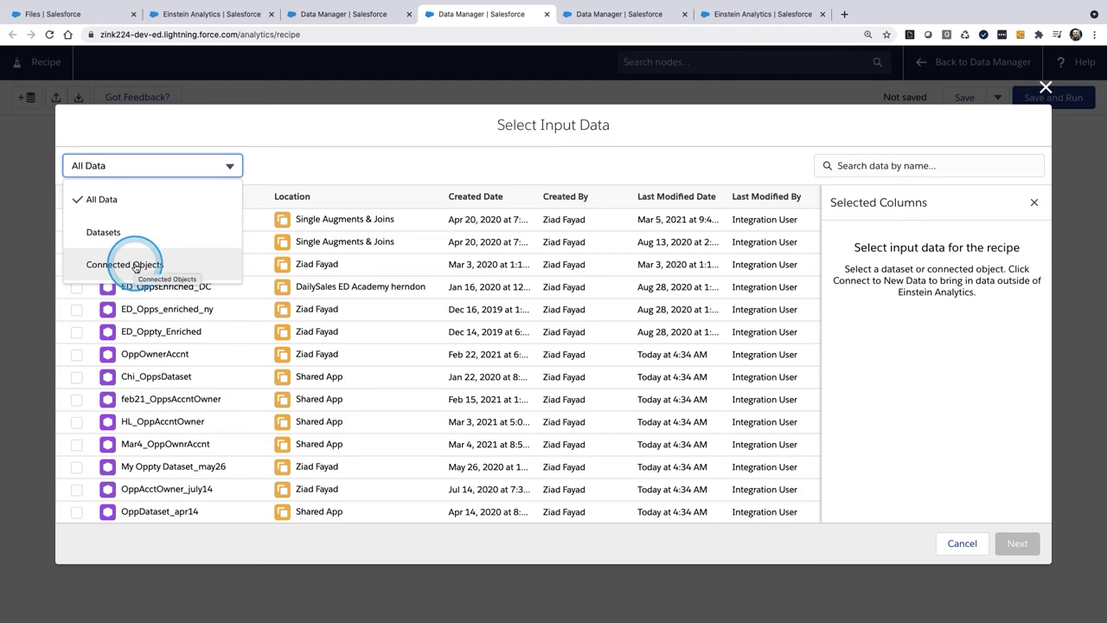
left_click(231, 166)
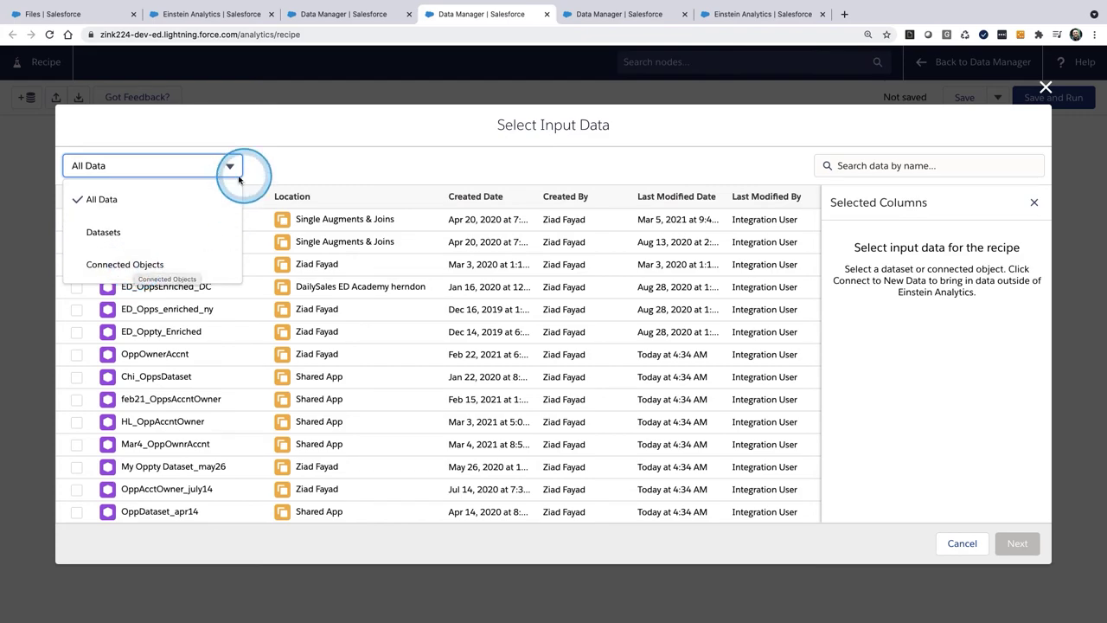
Select the Opportunity, Account and User connected objects from SFDC_LOCAL as the recipe's input data.
scroll(272, 292, "down", 3)
scroll(276, 303, "down", 8)
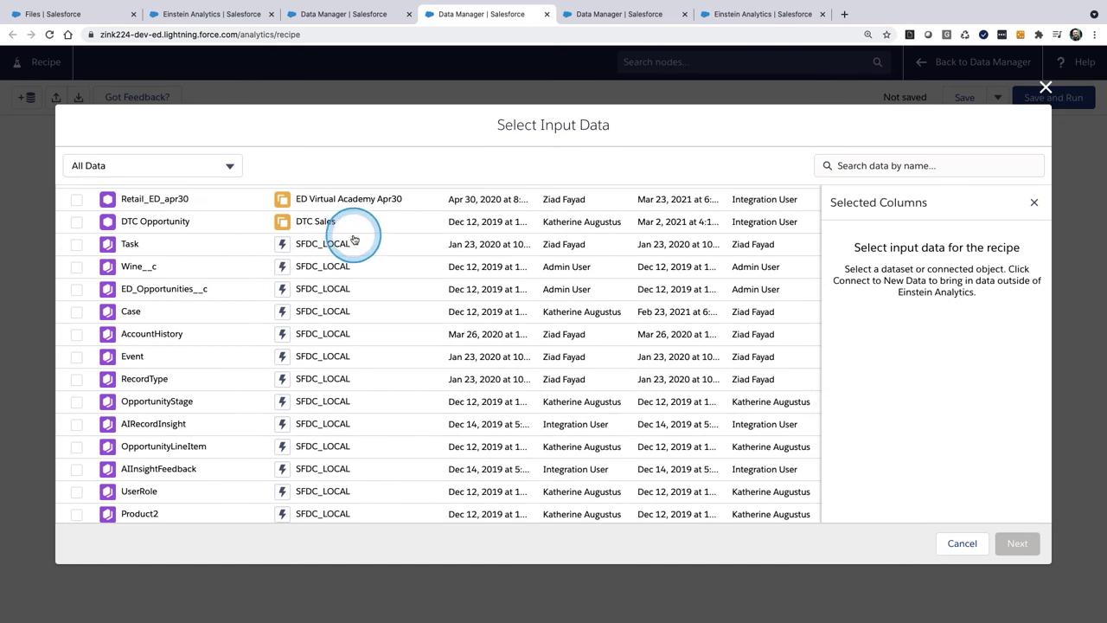
left_click_drag(353, 234, 255, 322)
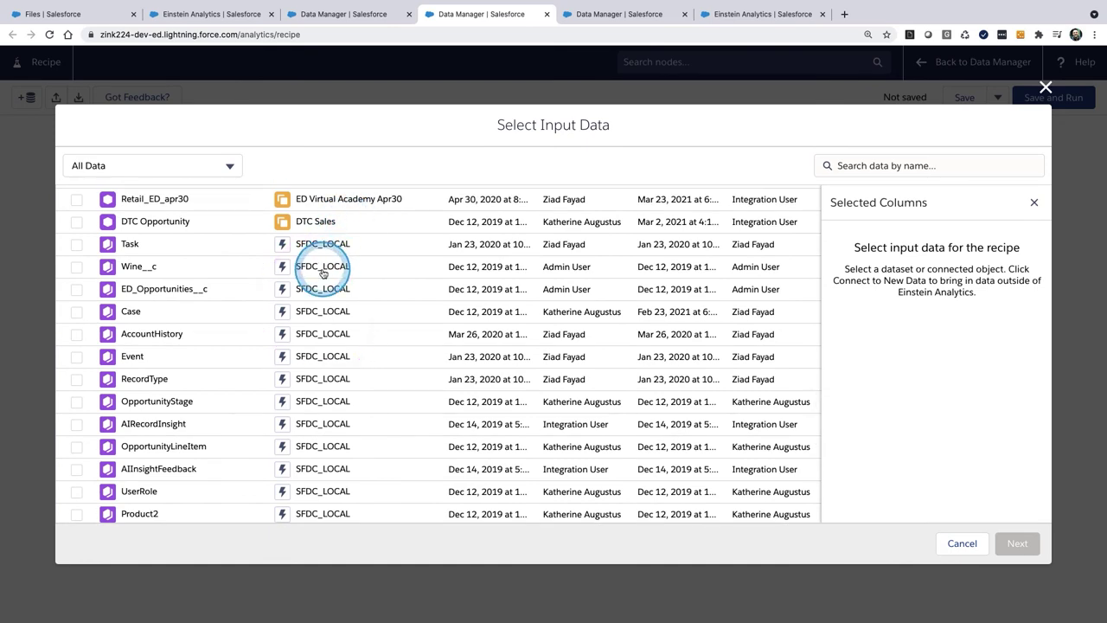
scroll(325, 273, "up", 5)
scroll(302, 277, "down", 10)
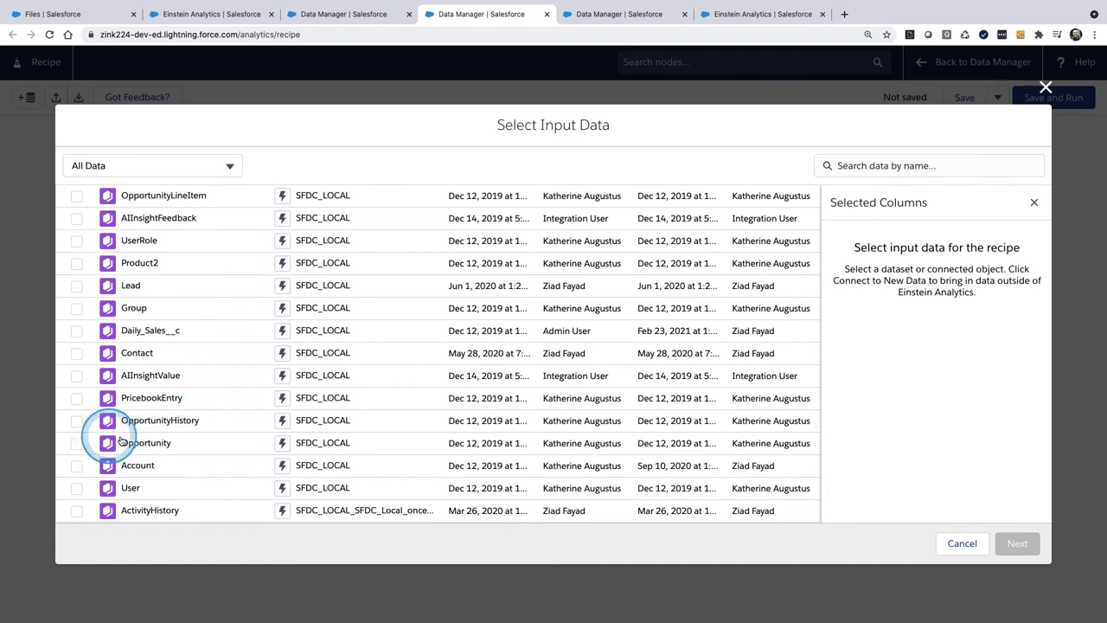
left_click(84, 444)
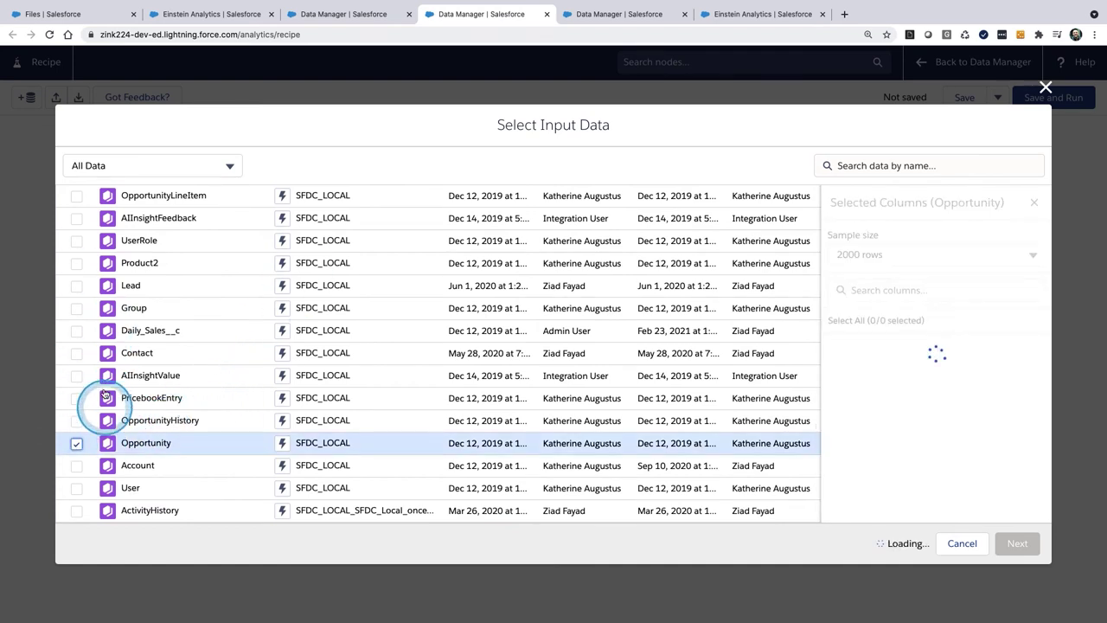
left_click(76, 466)
left_click(76, 489)
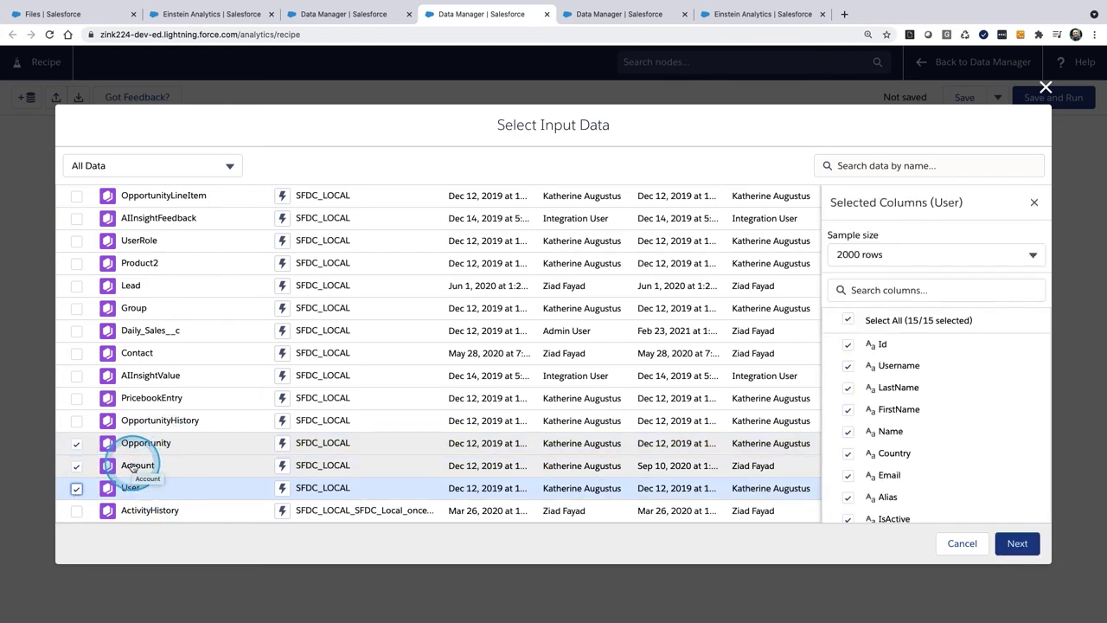
Review the User object's columns, keep them all selected and add the three chosen objects to the recipe.
left_click(847, 320)
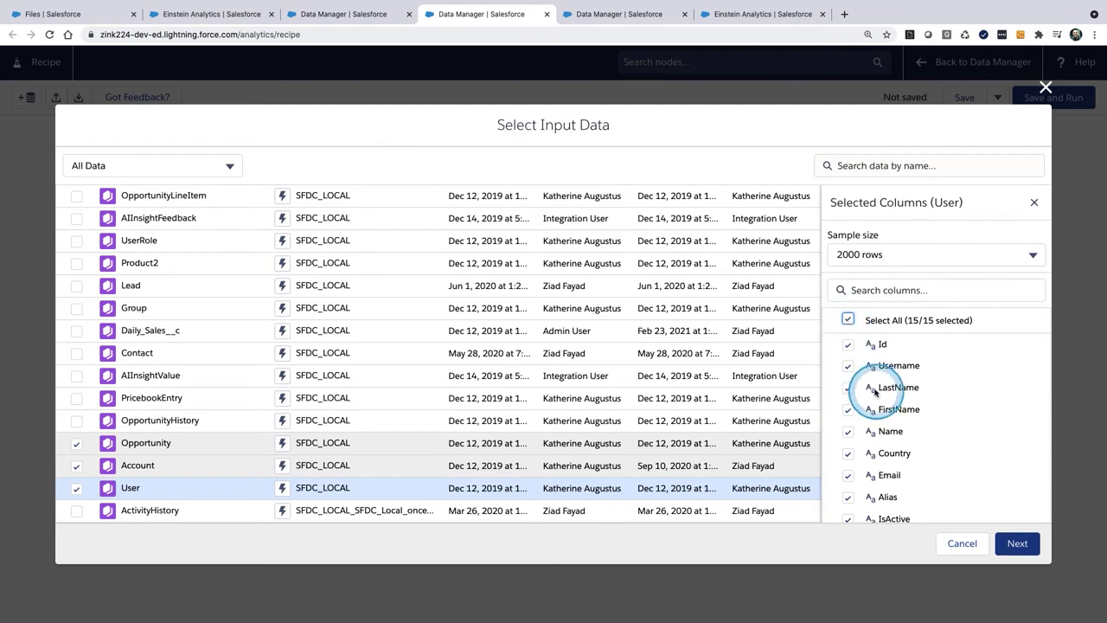
scroll(865, 395, "down", 2)
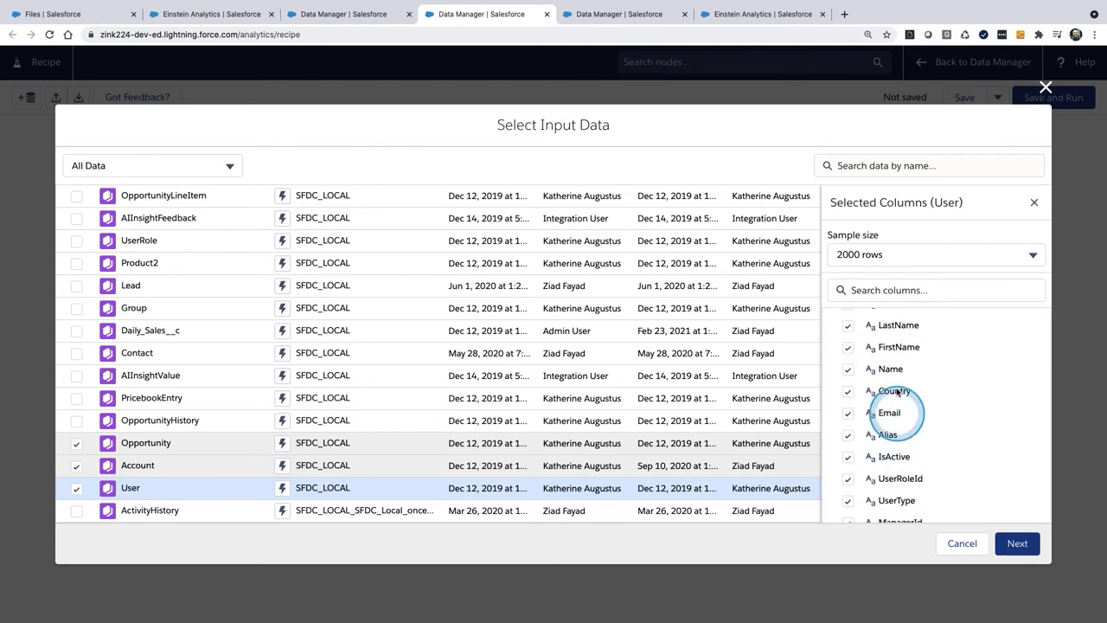
scroll(917, 442, "down", 3)
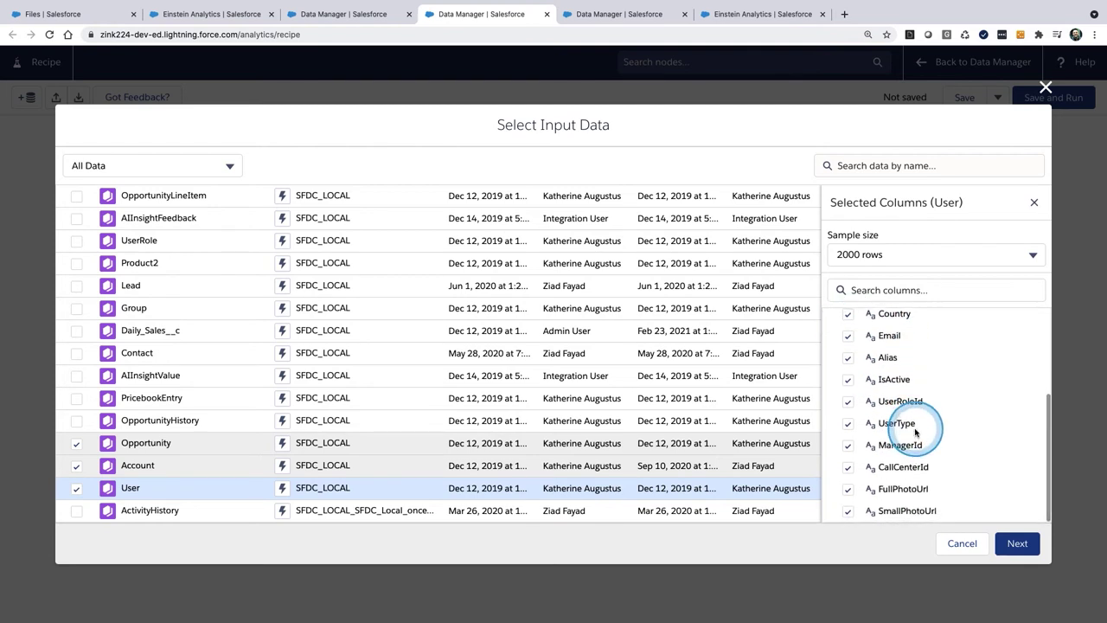
scroll(917, 423, "up", 5)
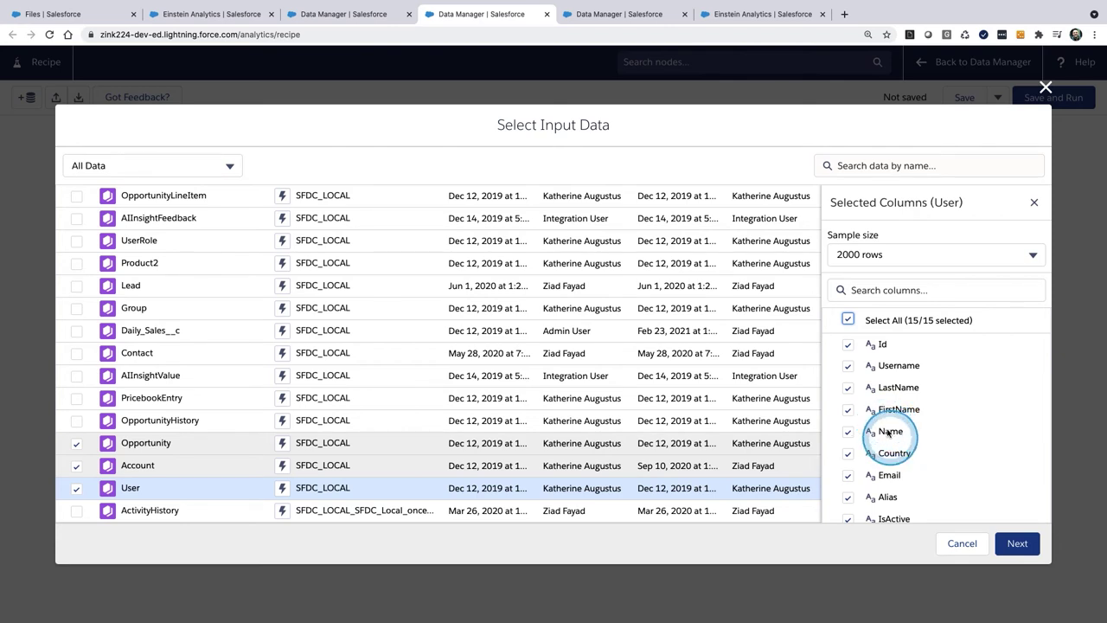
scroll(891, 428, "down", 3)
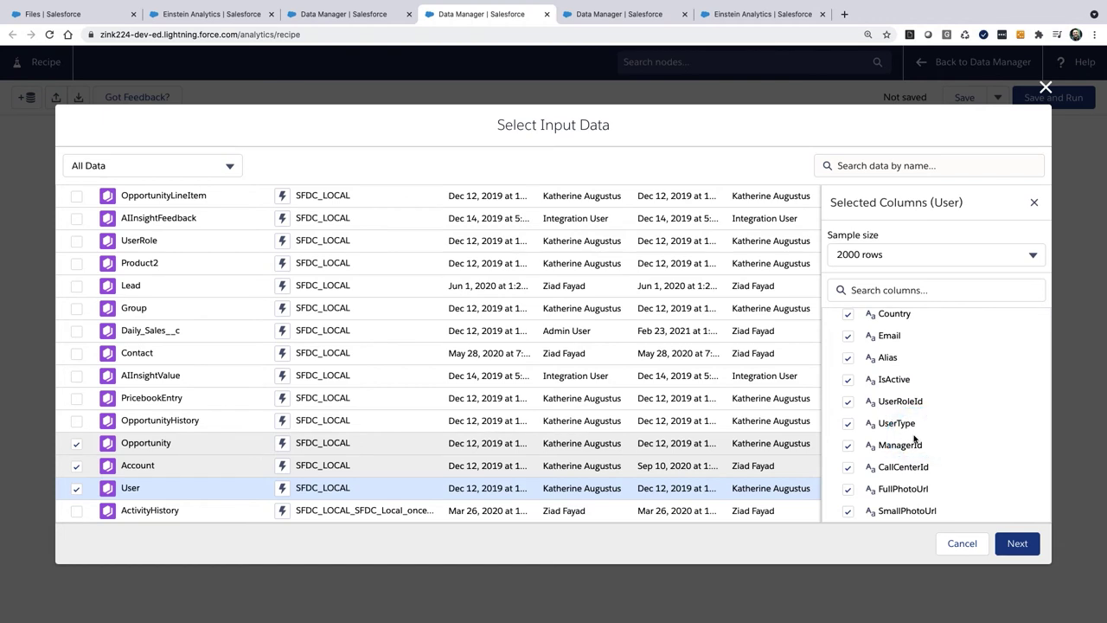
left_click(1016, 543)
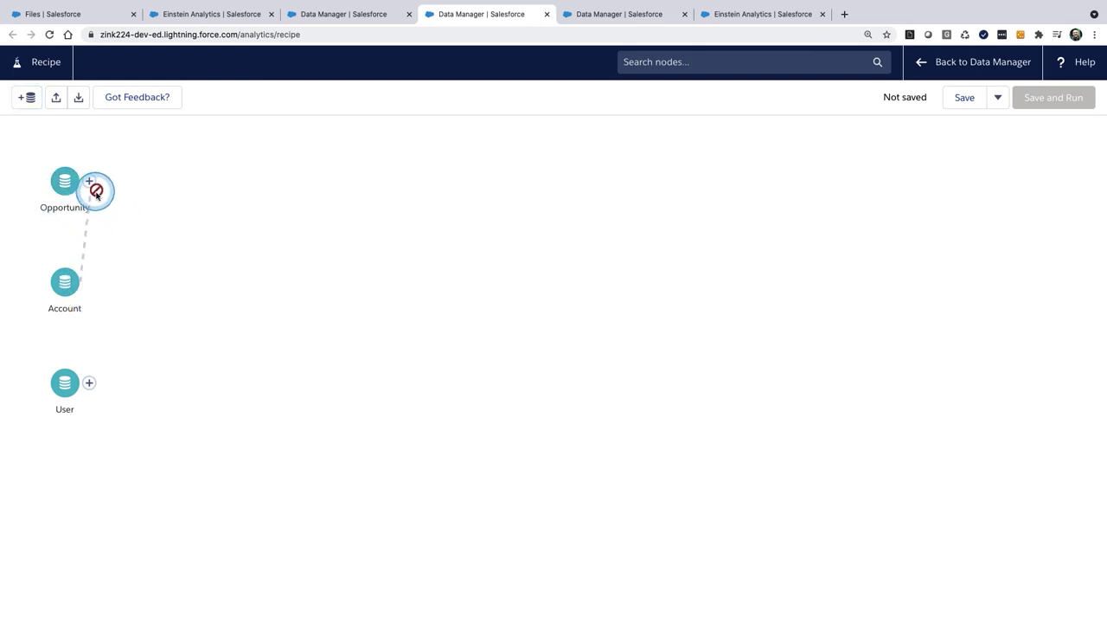
Connect the Account node to the Opportunity node with a Join and keep editing its unapplied settings.
left_click_drag(77, 184, 70, 183)
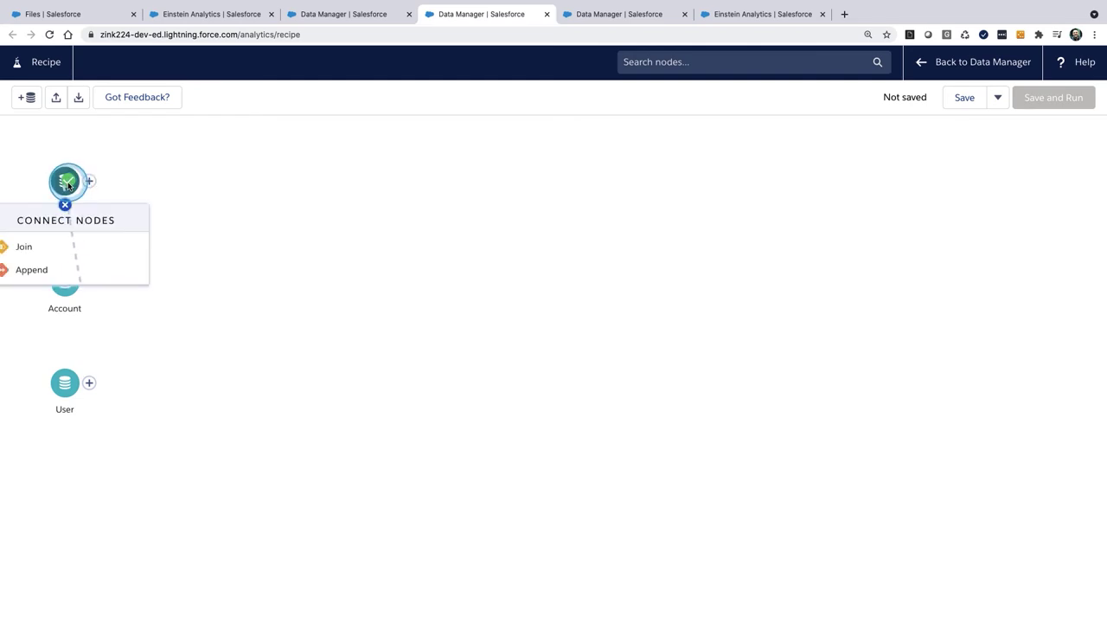
left_click(71, 250)
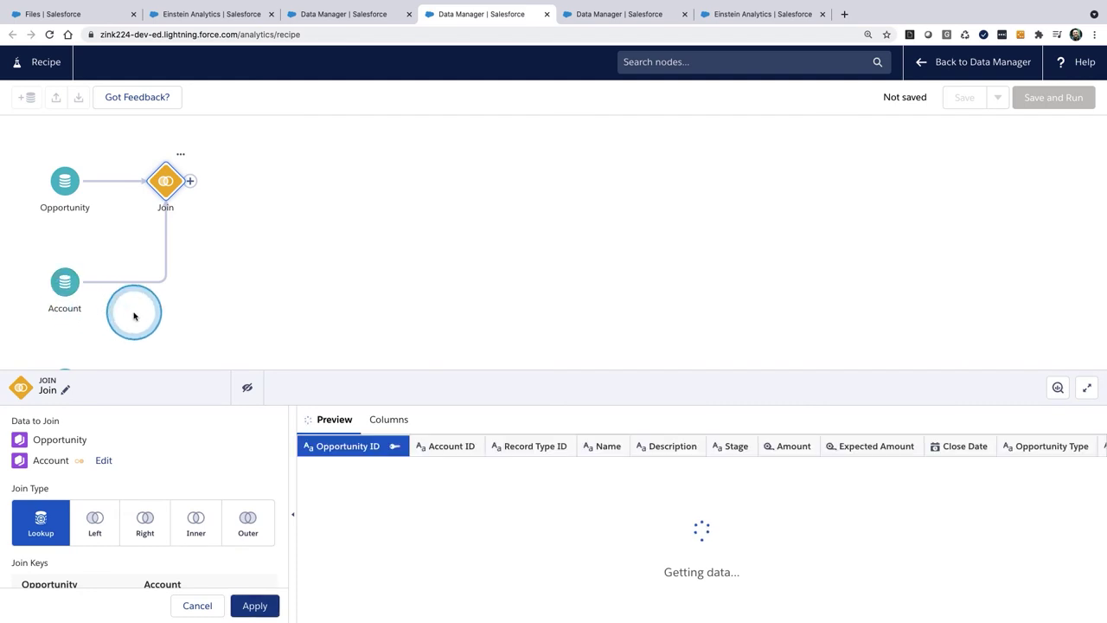
scroll(134, 317, "down", 2)
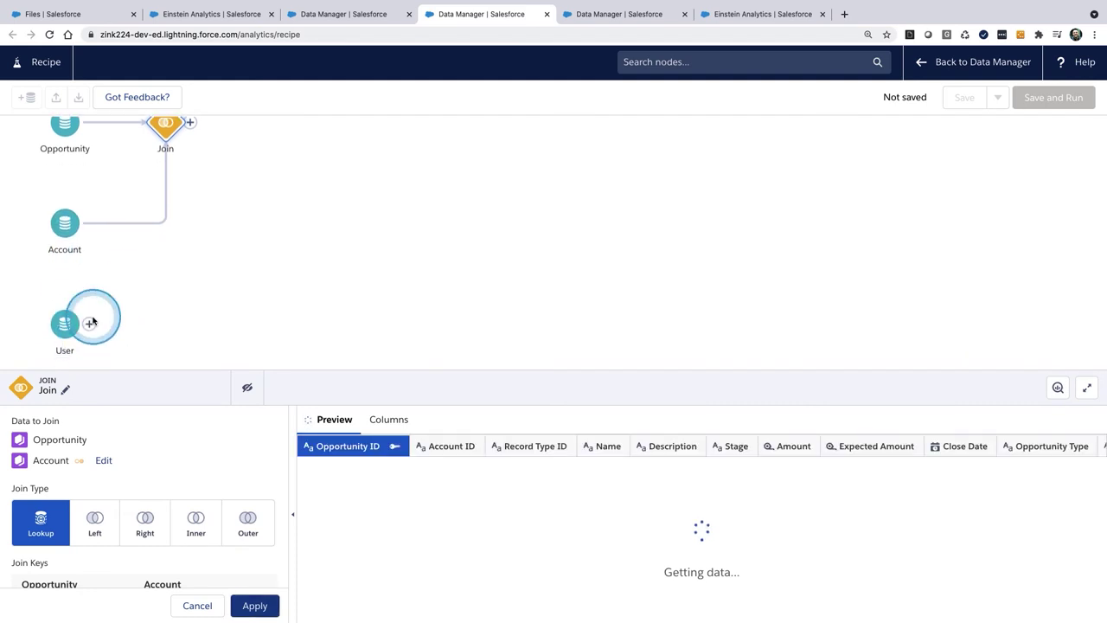
scroll(92, 318, "up", 1)
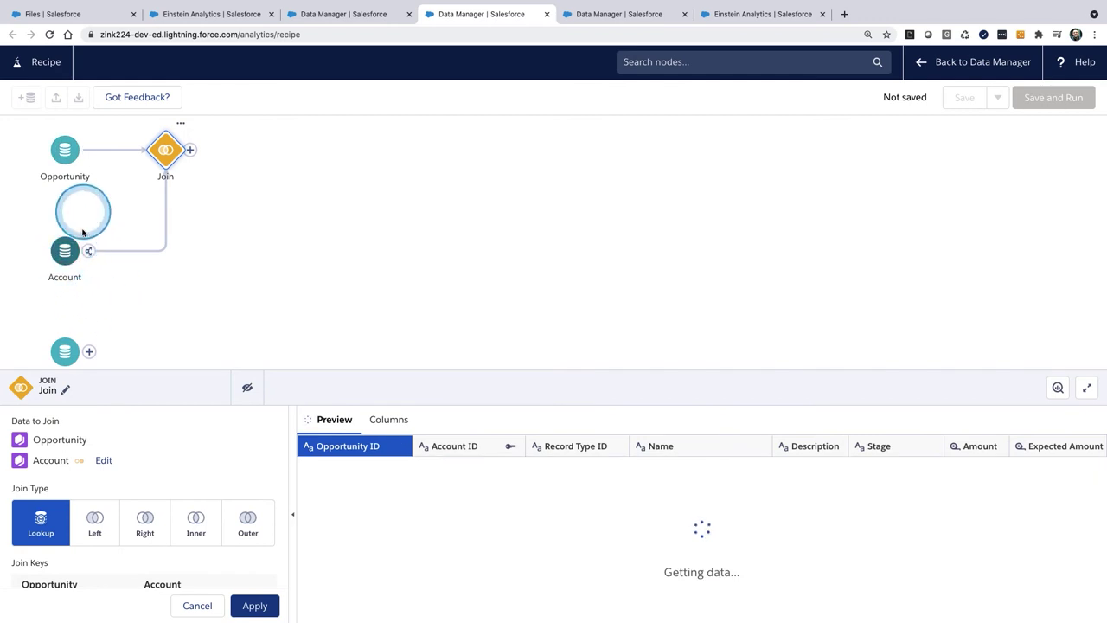
left_click(90, 353)
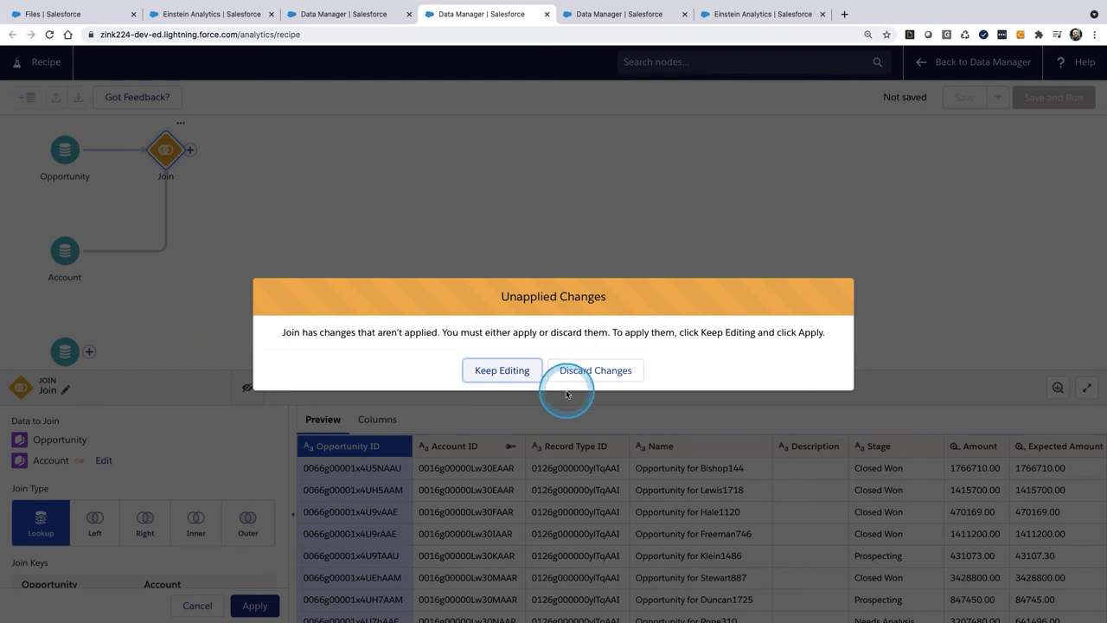
left_click(502, 370)
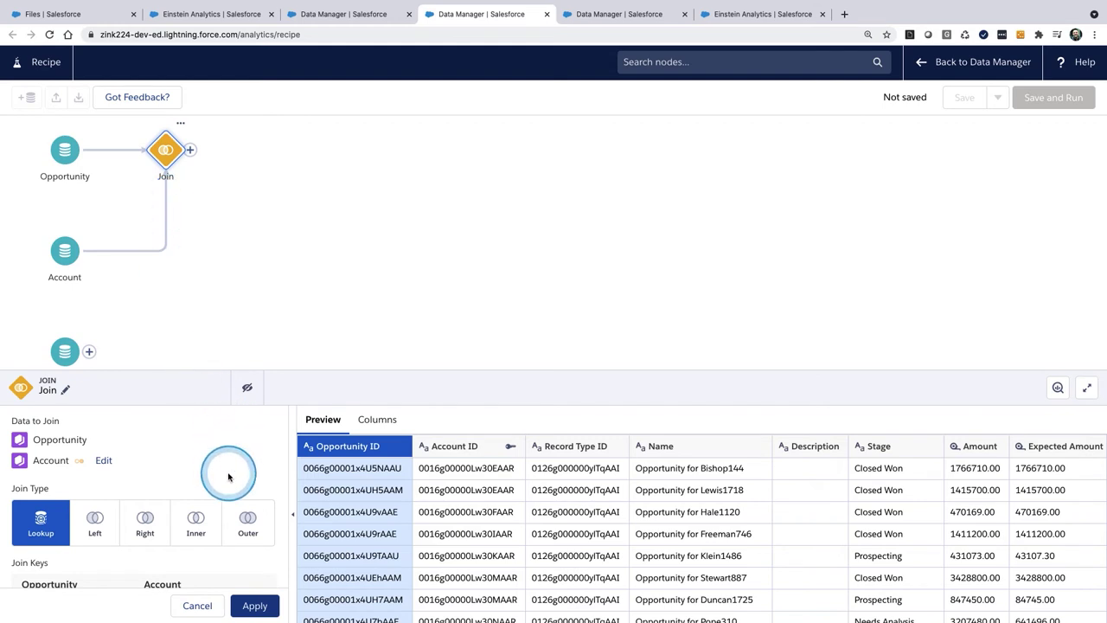
Expand the join's details and examine its join types and the Account ID join keys without changing them.
scroll(230, 479, "down", 1)
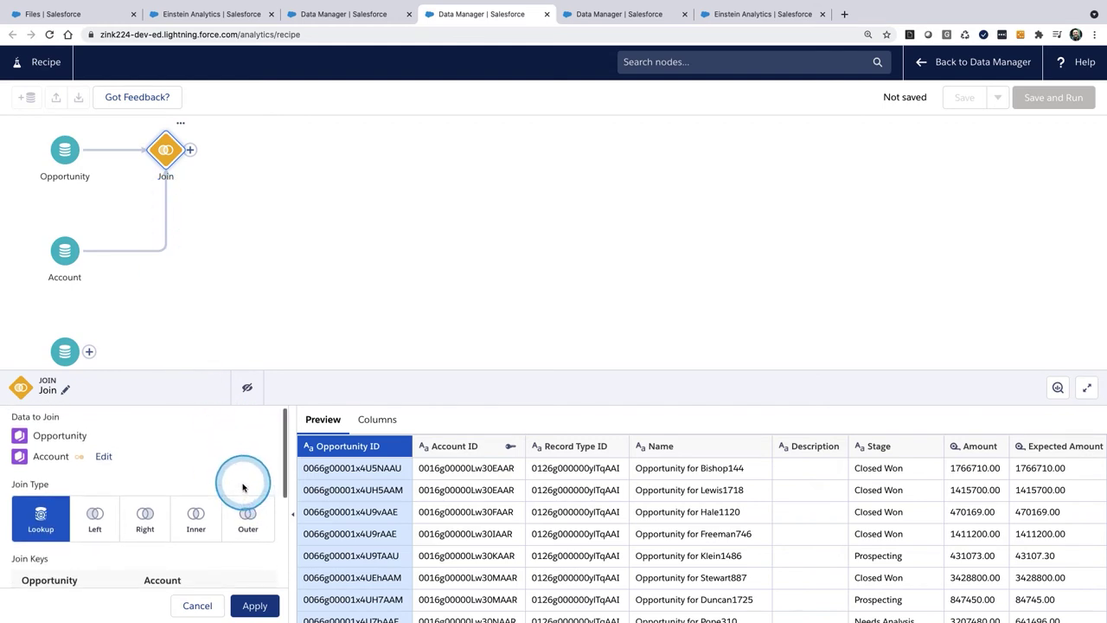
mouse_move(230, 474)
left_mouse_down()
mouse_move(269, 450)
mouse_move(679, 351)
left_mouse_up()
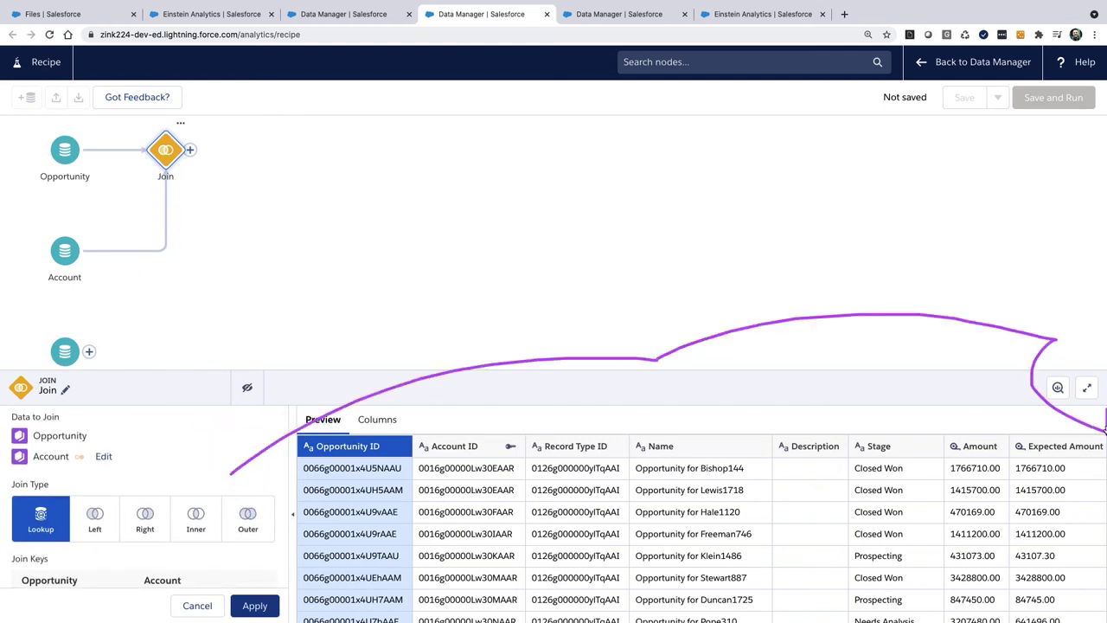
left_click_drag(1105, 430, 1087, 394)
left_click(1087, 387)
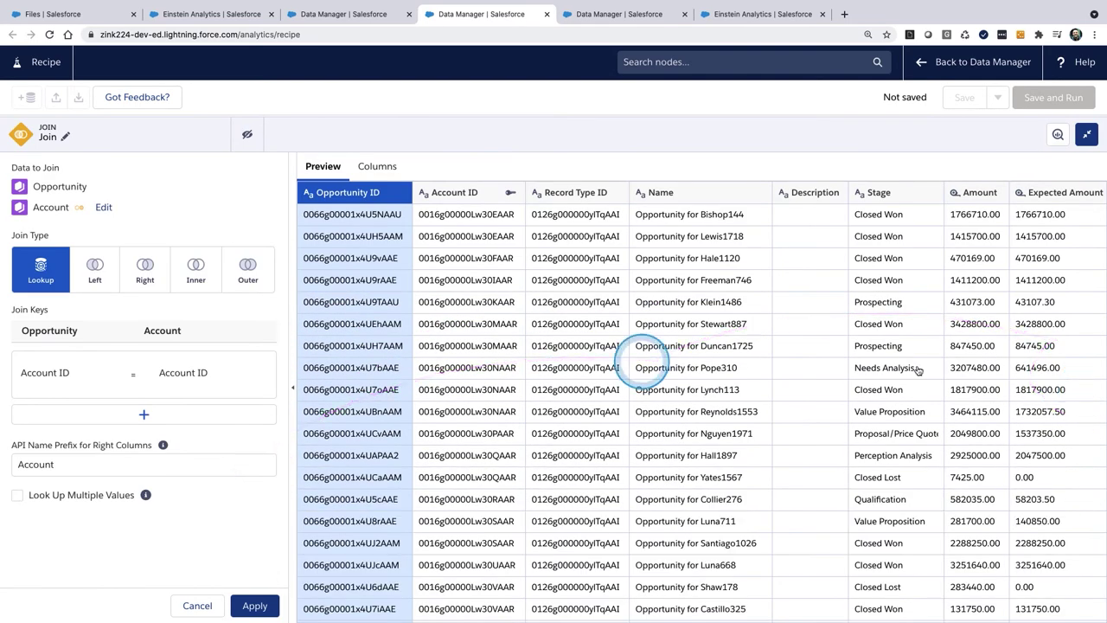
mouse_move(47, 275)
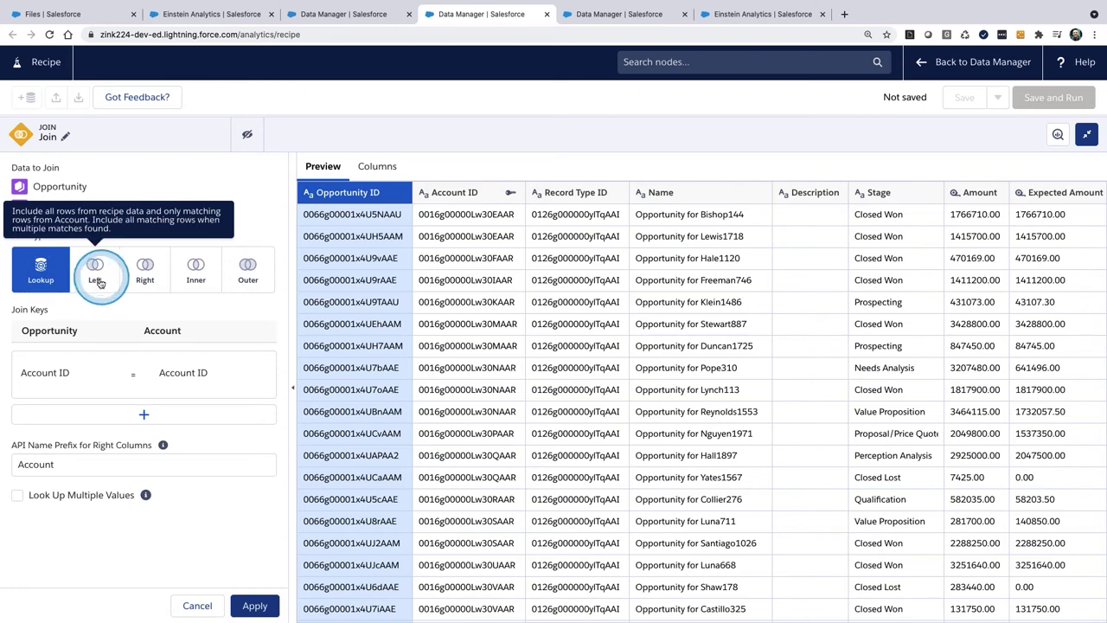
mouse_move(143, 277)
mouse_move(174, 286)
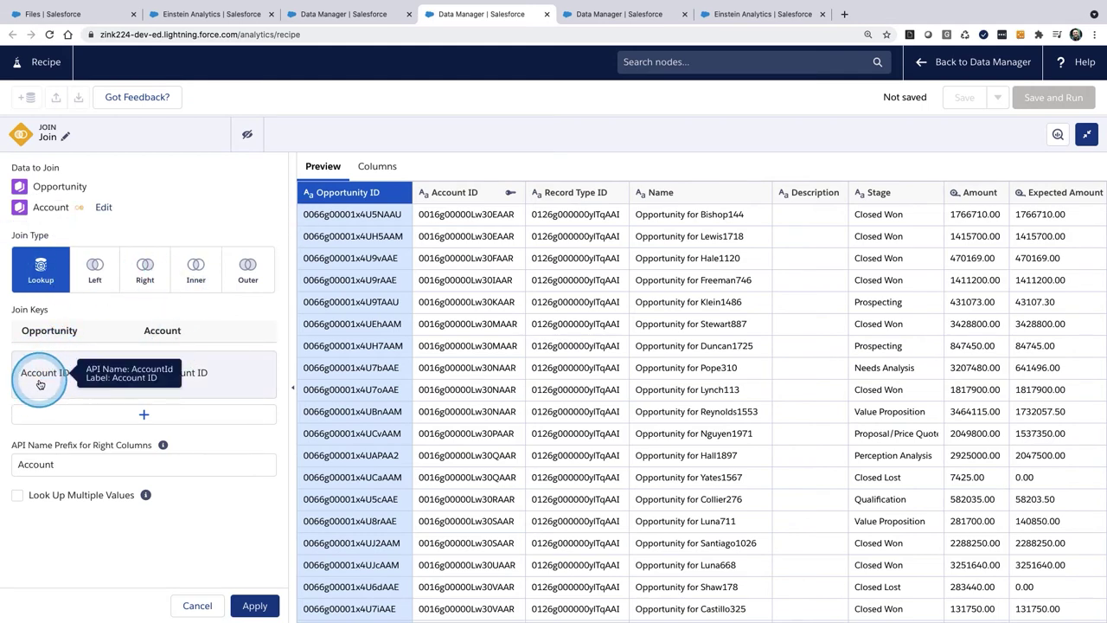
left_click(197, 389)
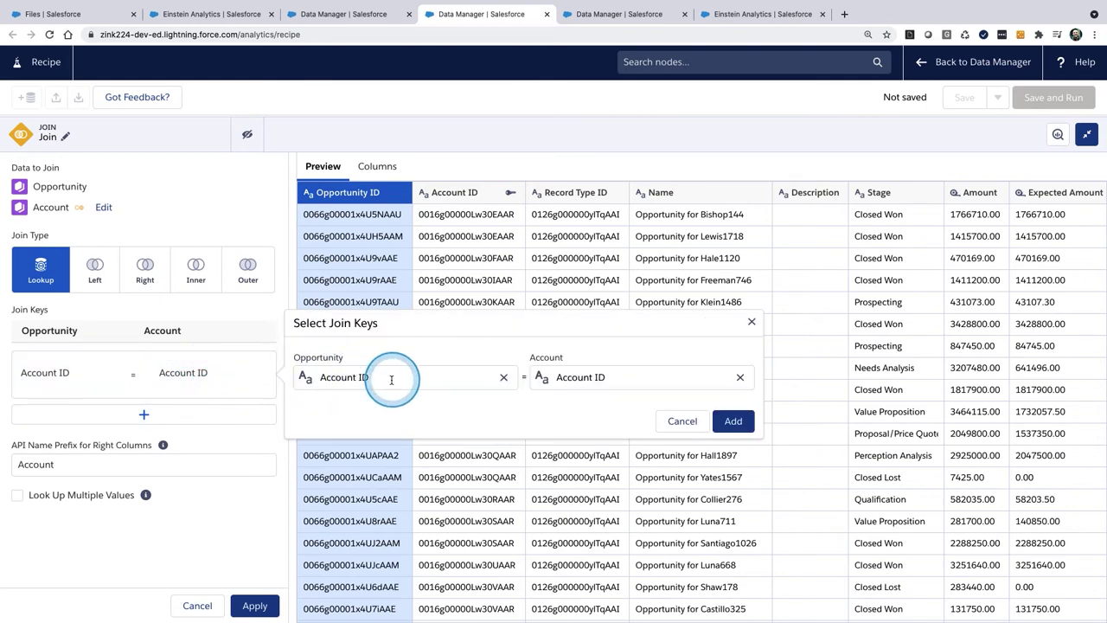
left_click(752, 322)
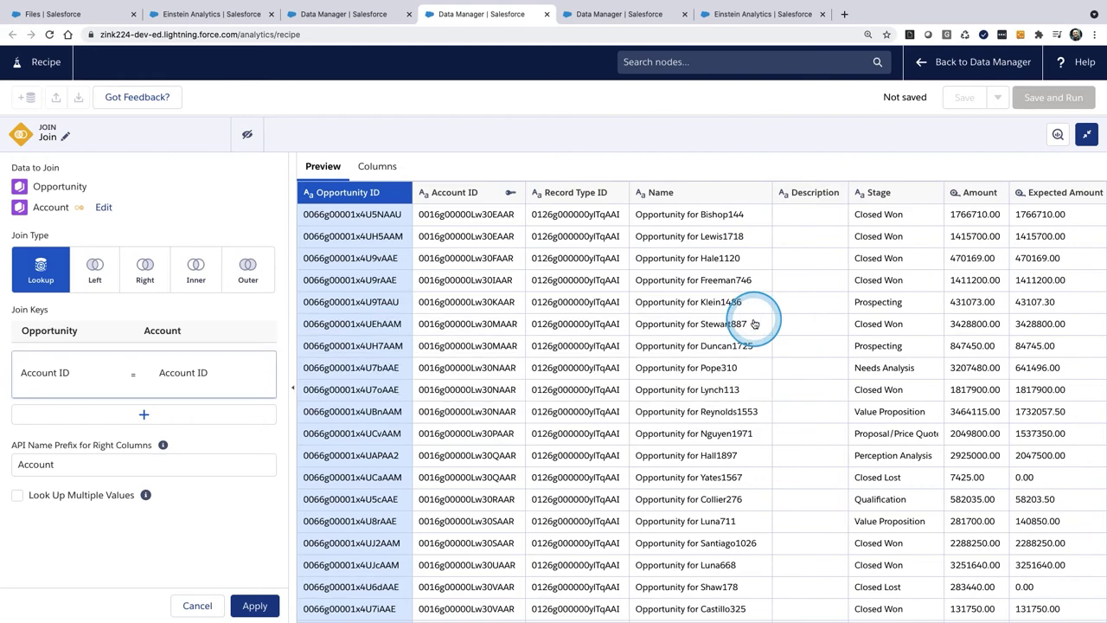
Check the API name prefix for the join's right columns and leave it as Account.
left_click(60, 467)
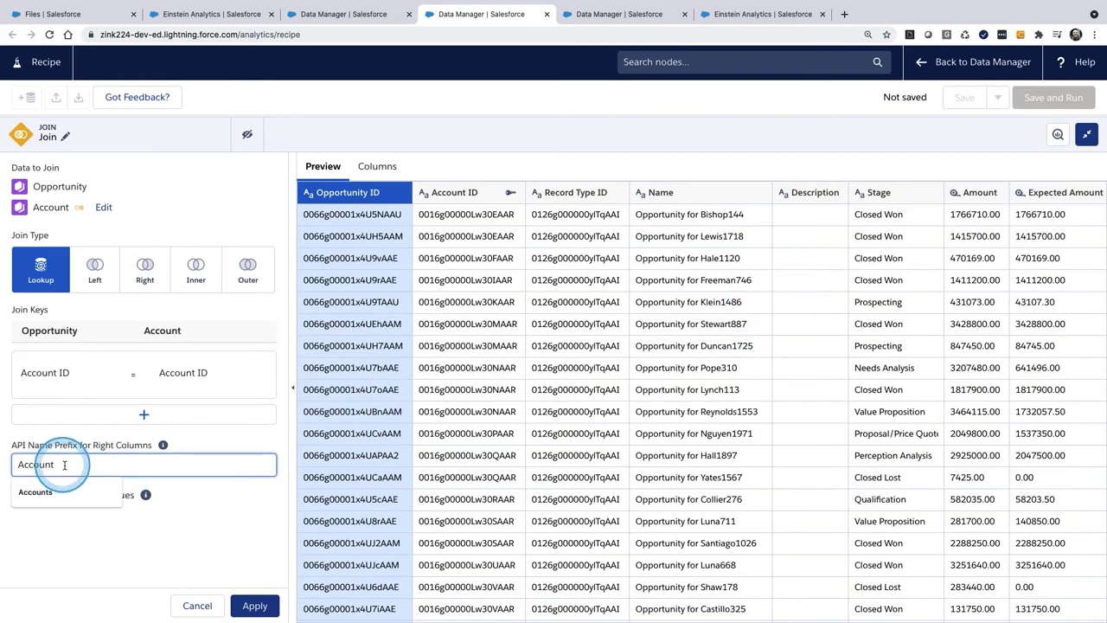
left_click(30, 466)
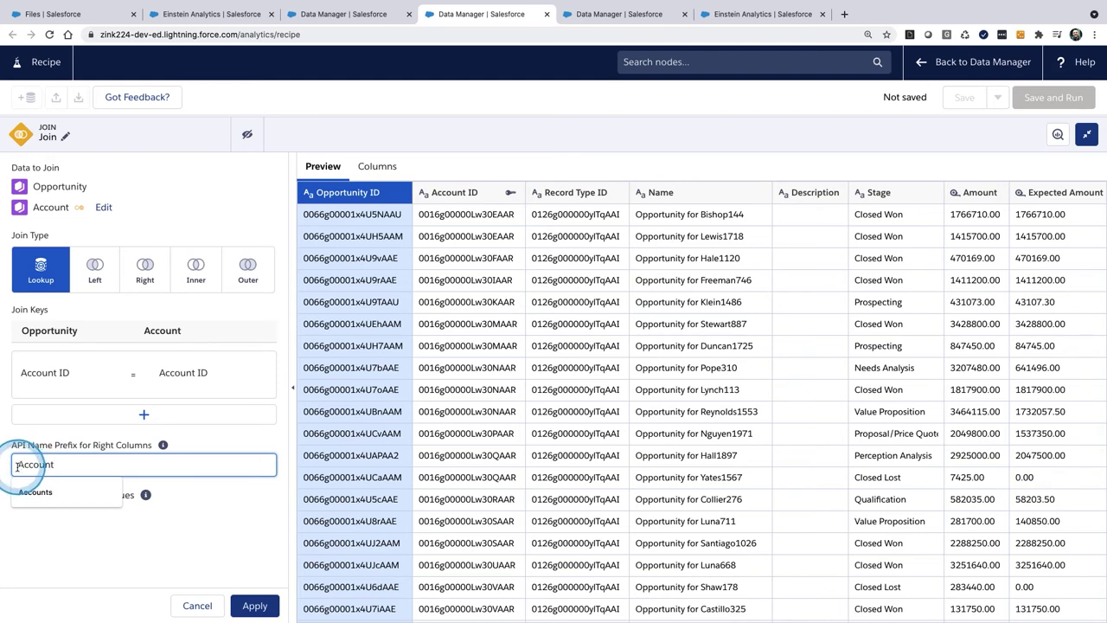
left_click(55, 467)
left_click(87, 462)
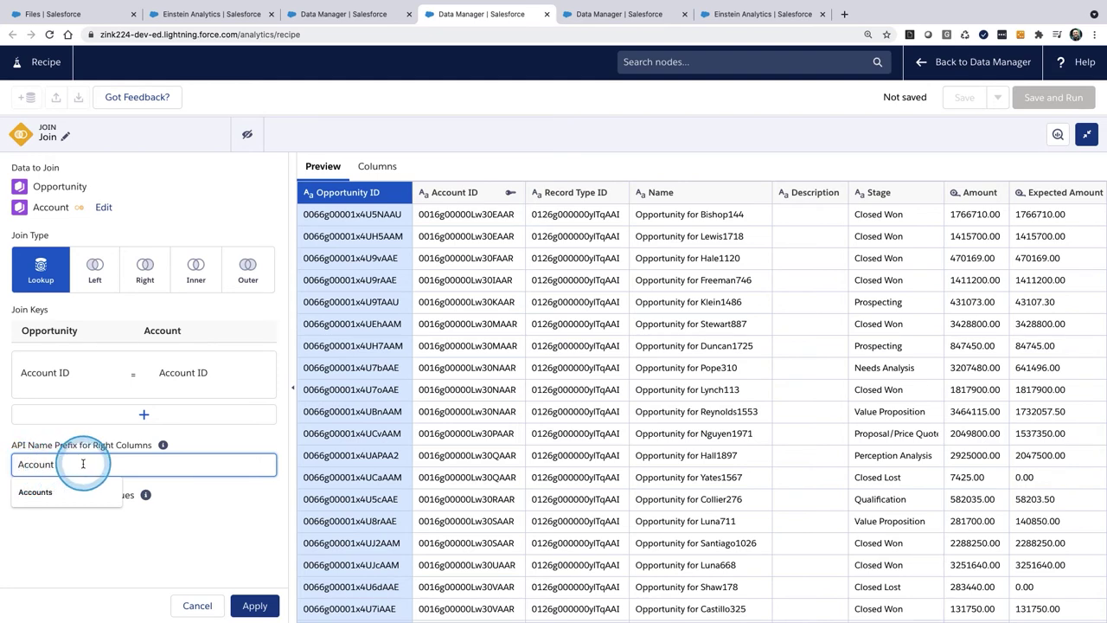
left_click(37, 462)
left_click(134, 470)
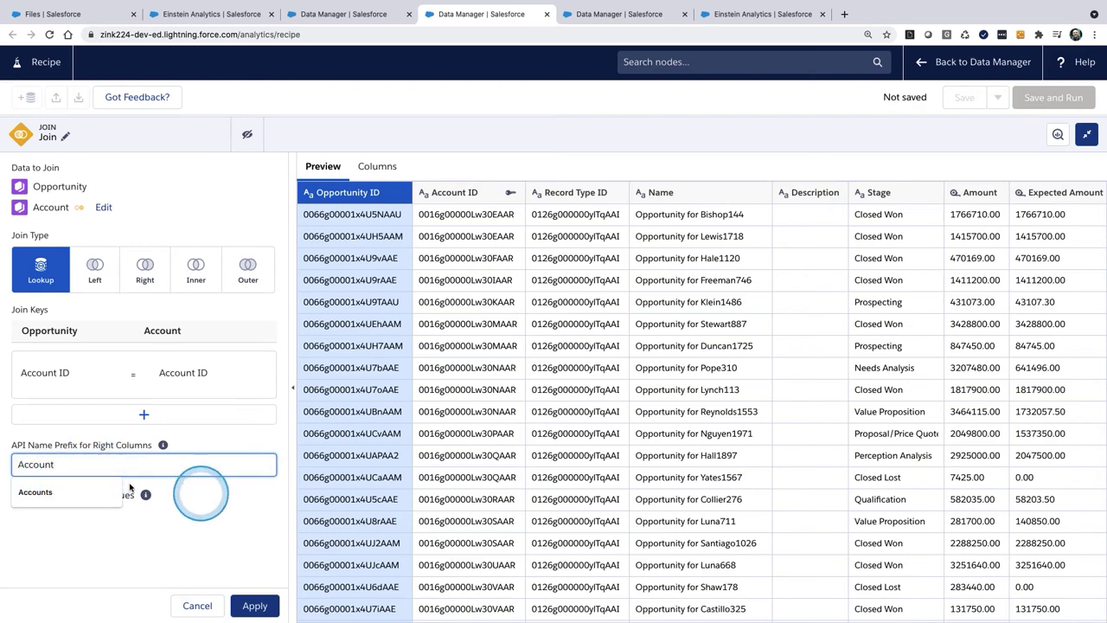
left_click(249, 506)
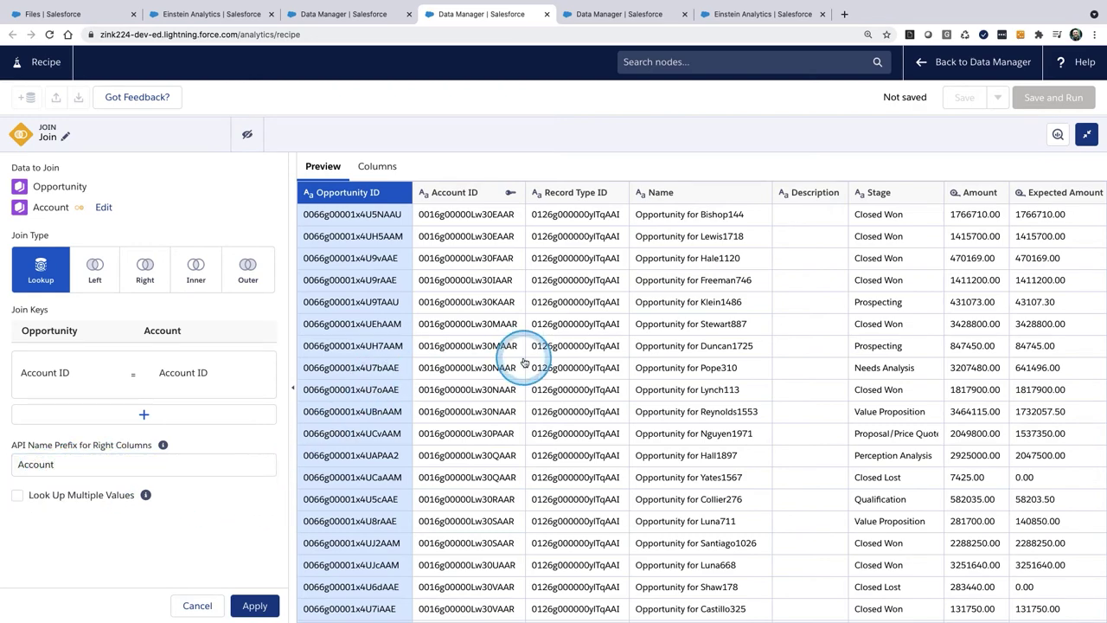
Examine the joined Account fields in the data preview and the list of columns included in the recipe.
scroll(749, 341, "right", 15)
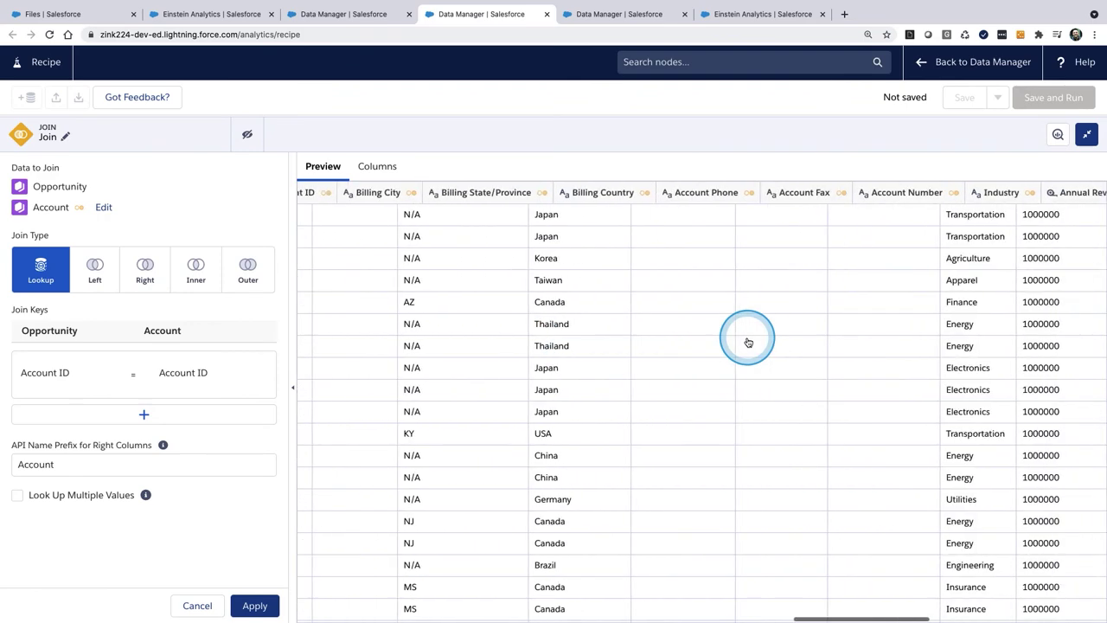
scroll(748, 341, "right", 2)
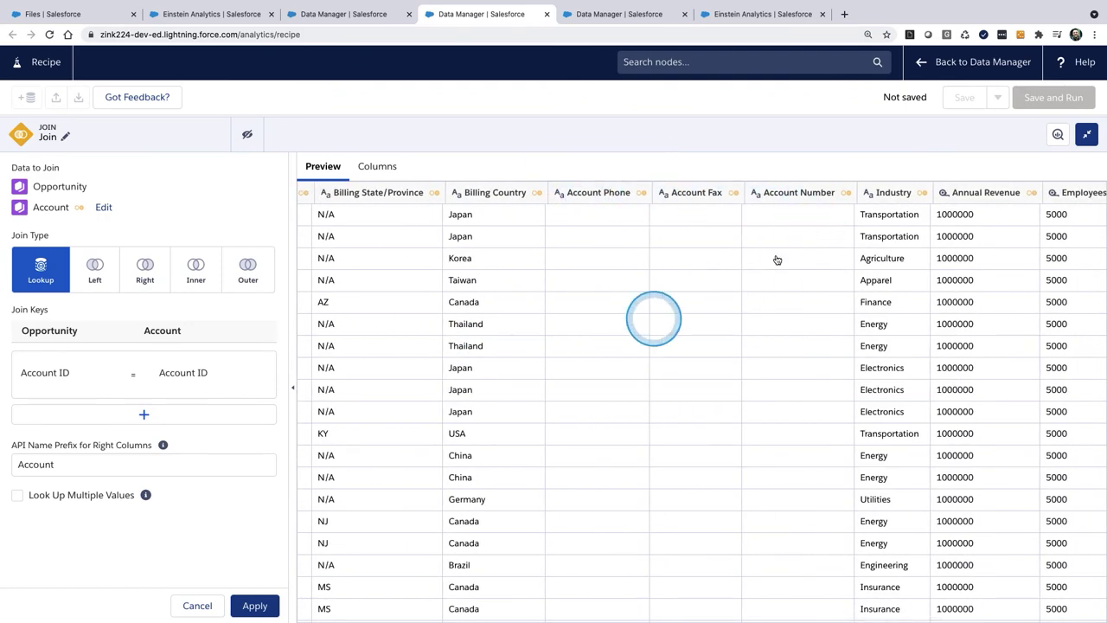
left_click(376, 169)
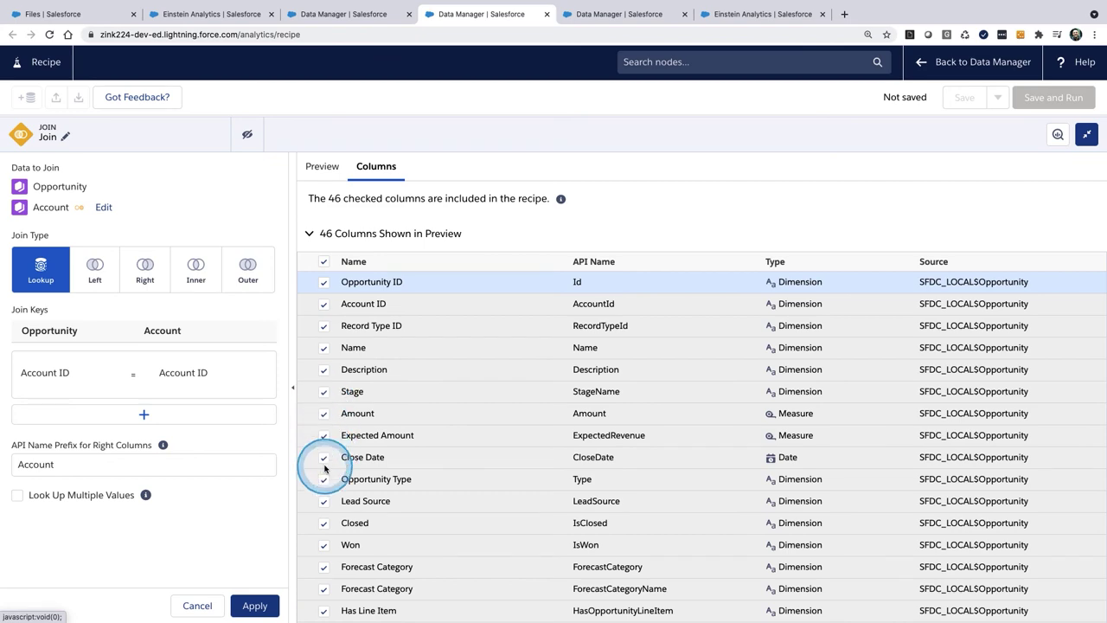
scroll(329, 458, "down", 3)
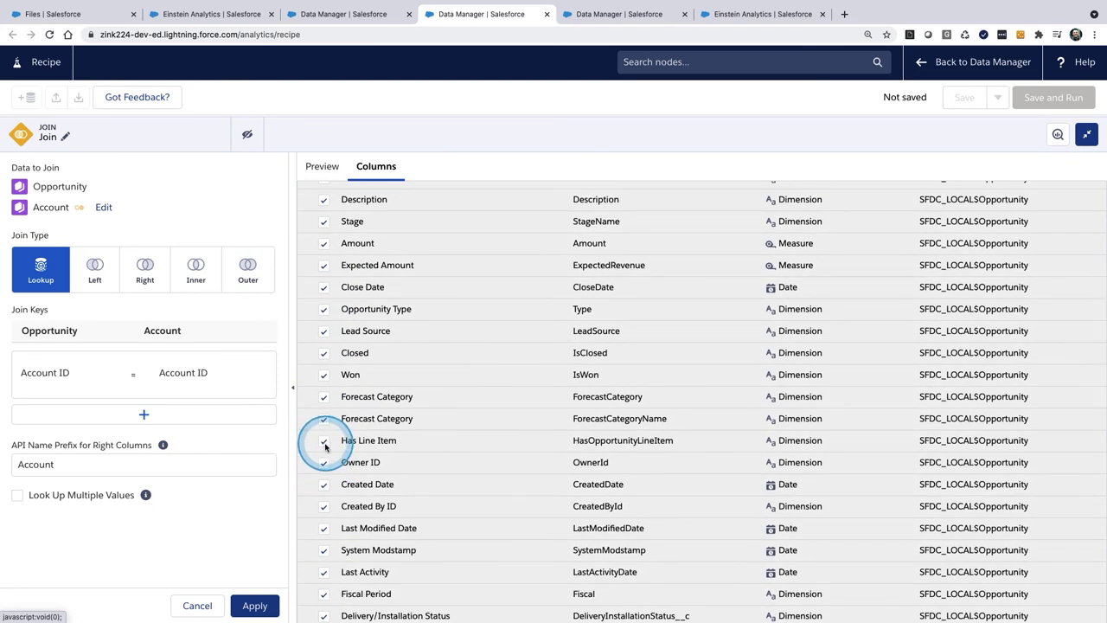
scroll(338, 366, "up", 3)
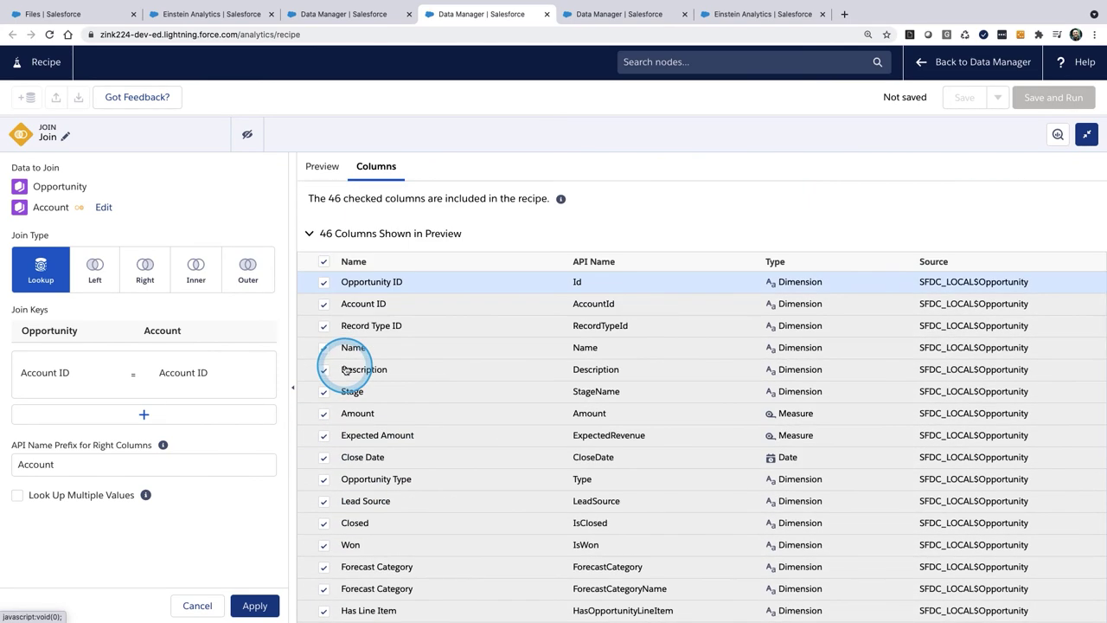
scroll(344, 369, "down", 1)
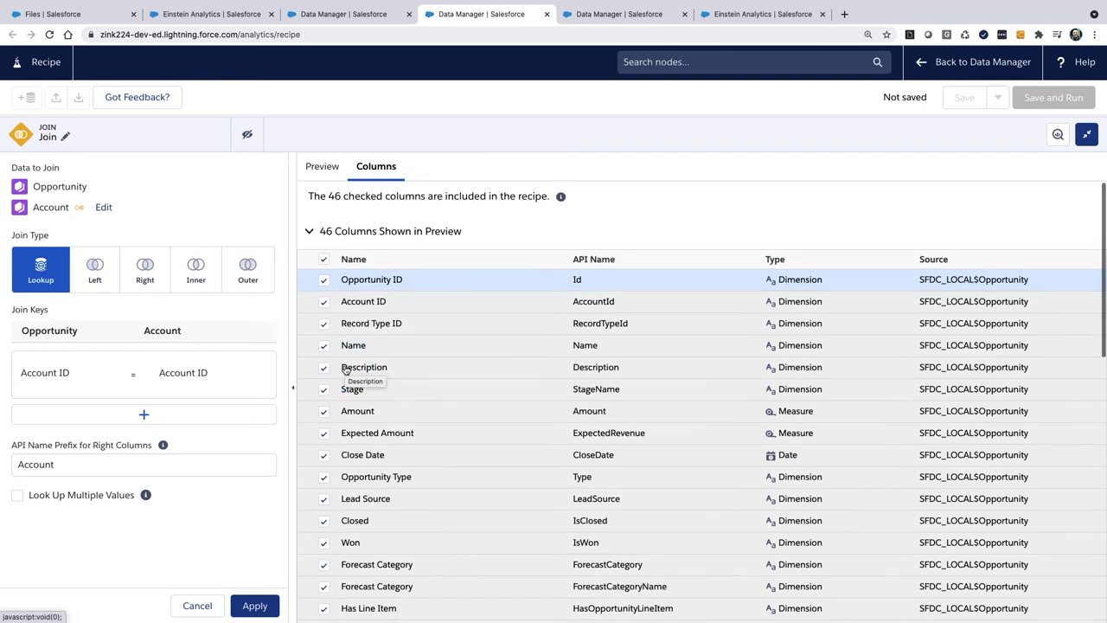
Examine the Opportunity columns of the Opportunity-Account join in both the column list and the data preview.
left_click(309, 234)
left_click(310, 234)
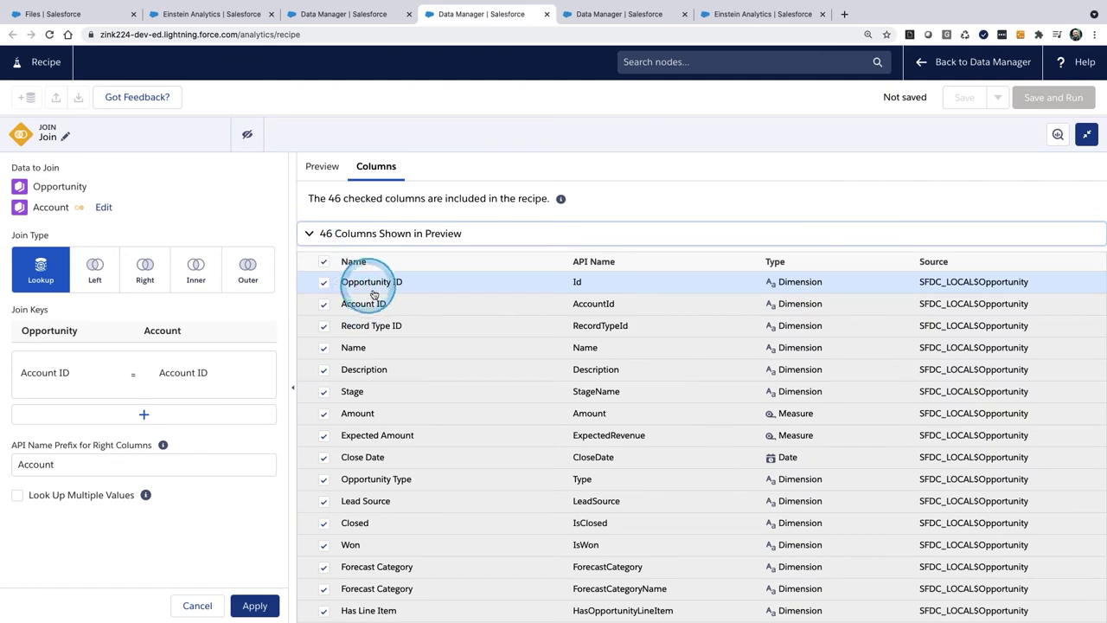
scroll(363, 355, "down", 3)
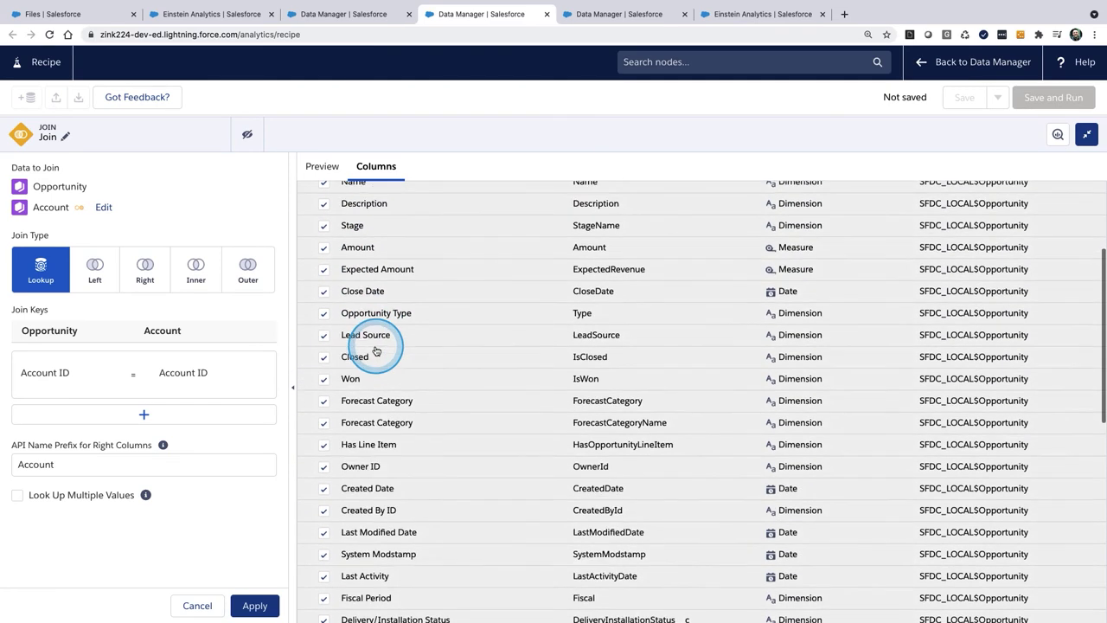
scroll(346, 286, "up", 3)
left_click(322, 166)
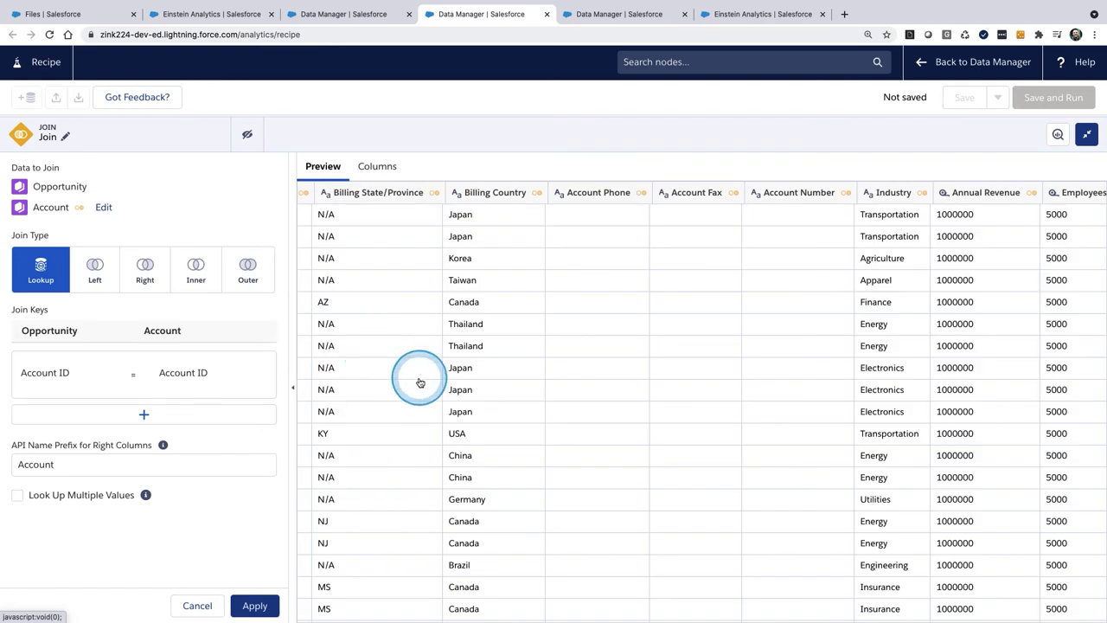
scroll(420, 381, "left", 15)
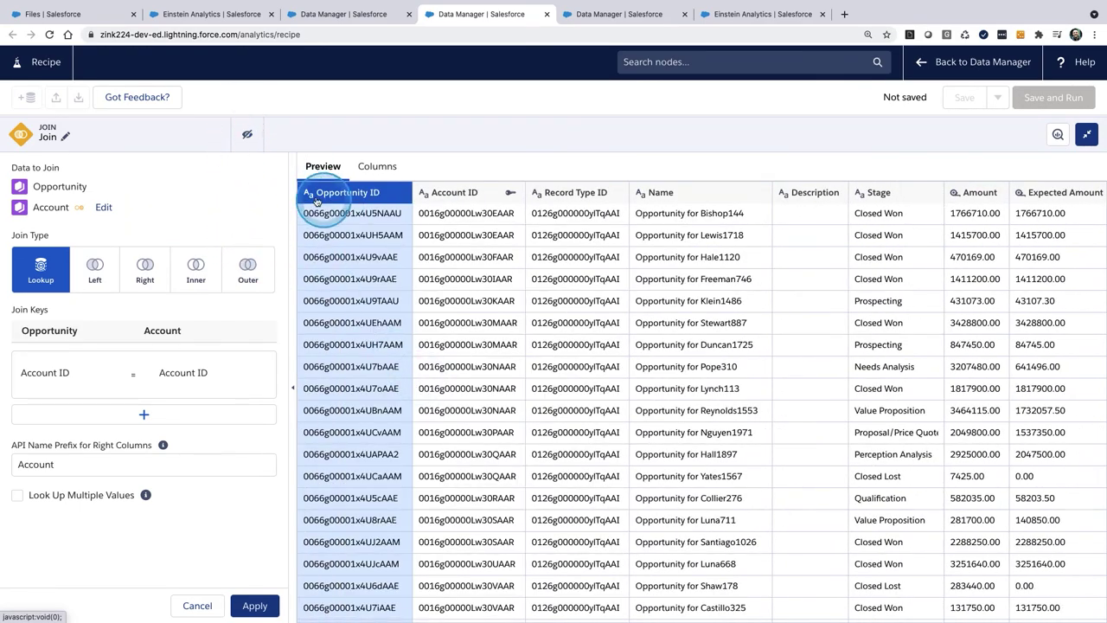
left_click(378, 166)
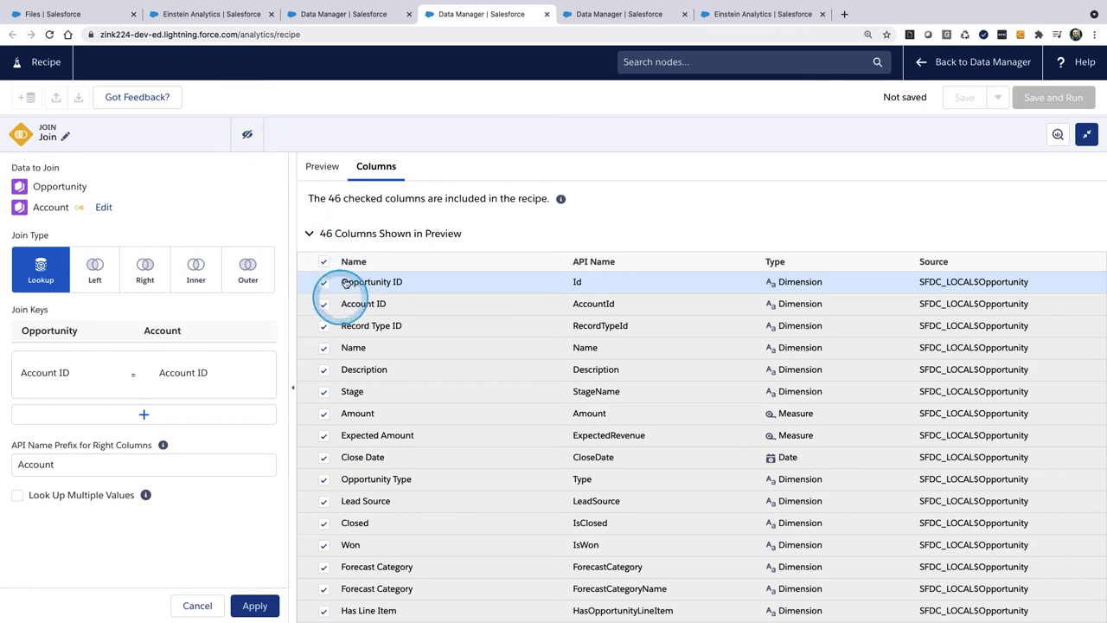
left_click(322, 166)
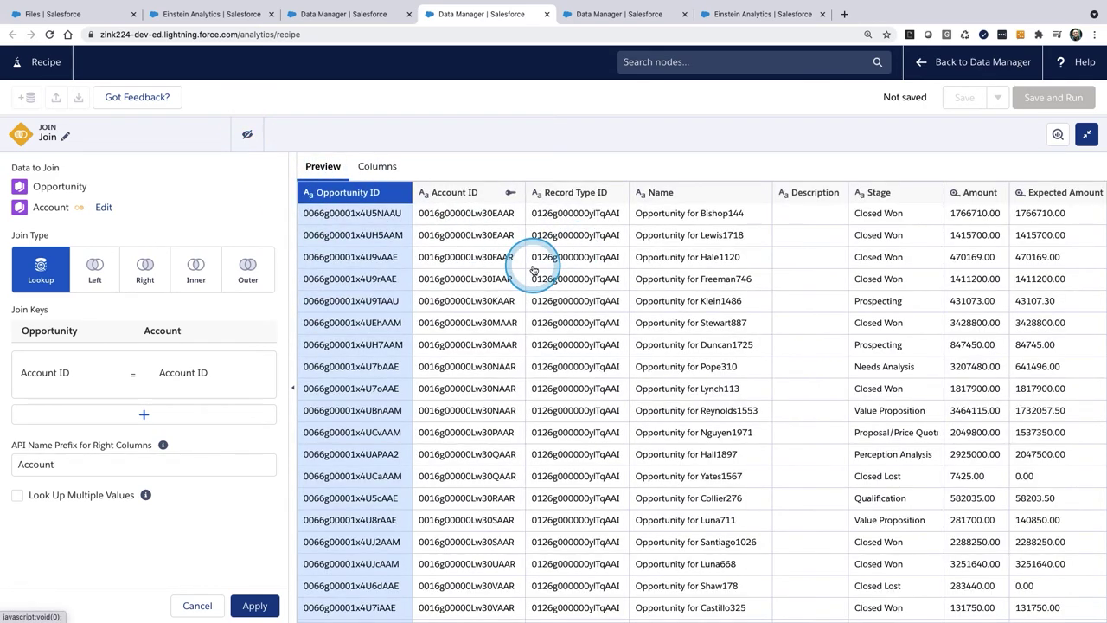
Collapse the expanded join details and apply the Lookup join between Opportunity and Account.
left_click(1085, 135)
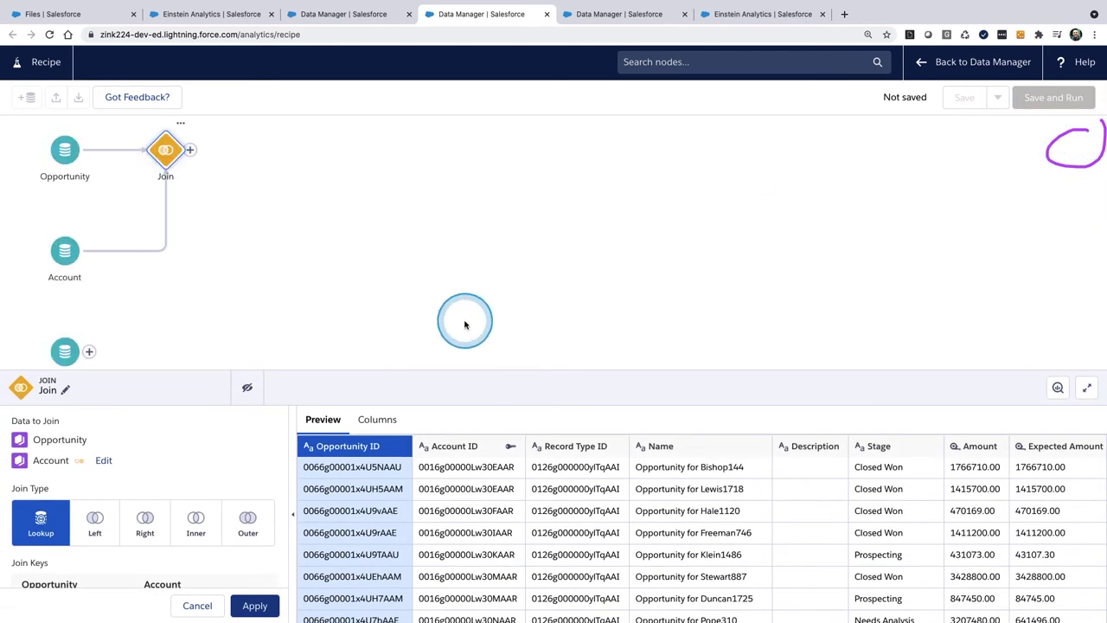
left_click(90, 354)
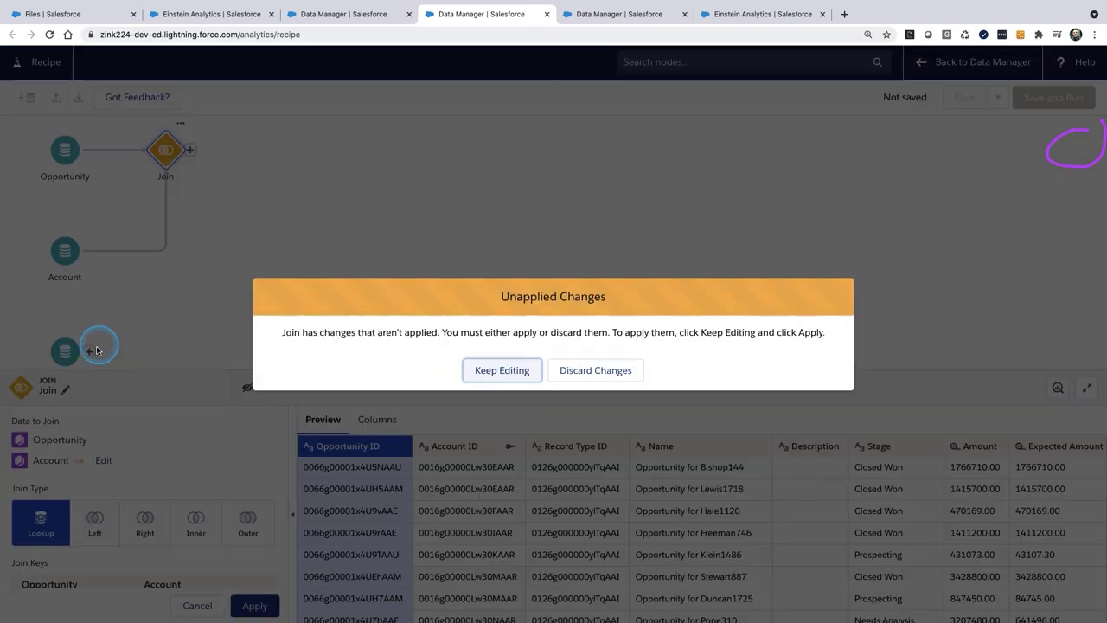
left_click(505, 373)
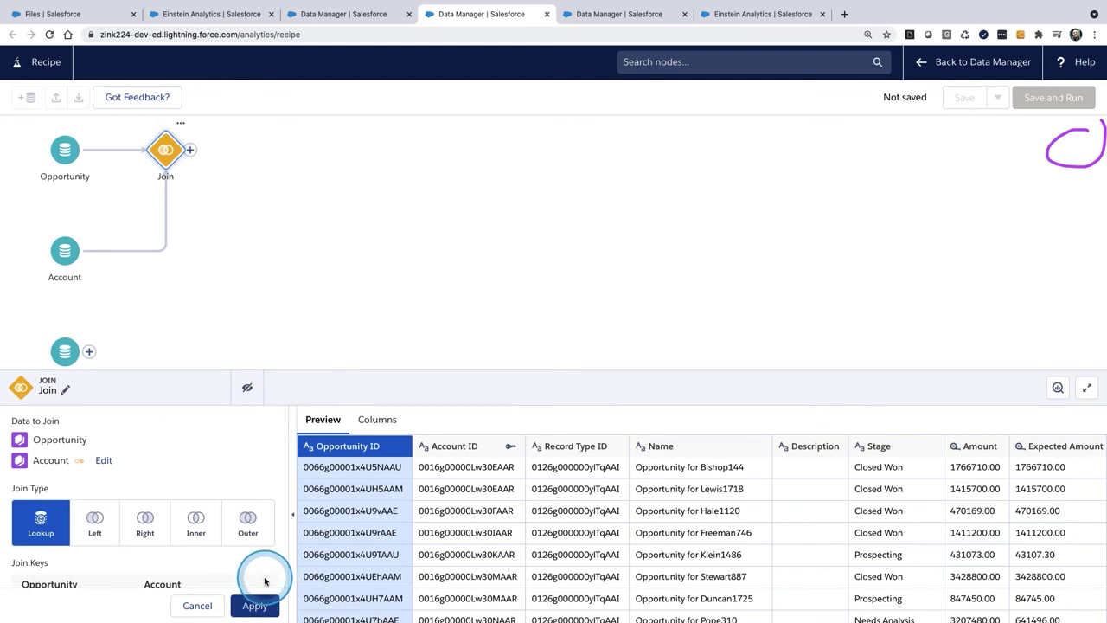
left_click(251, 602)
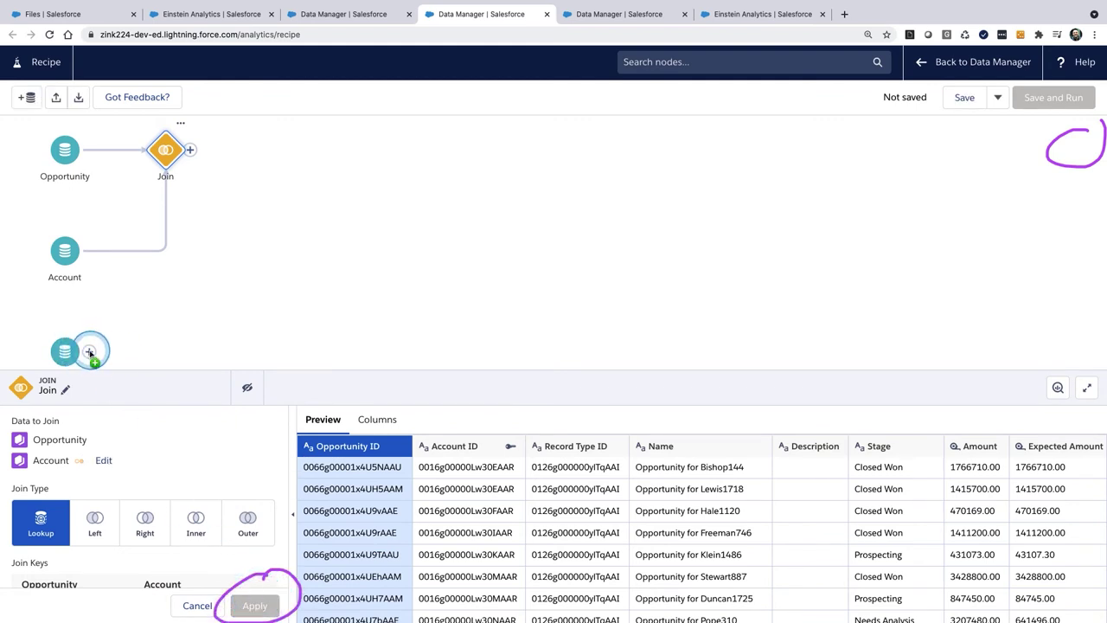
Connect the User node to the Opportunity-Account join with a second Join.
left_click_drag(90, 352, 224, 235)
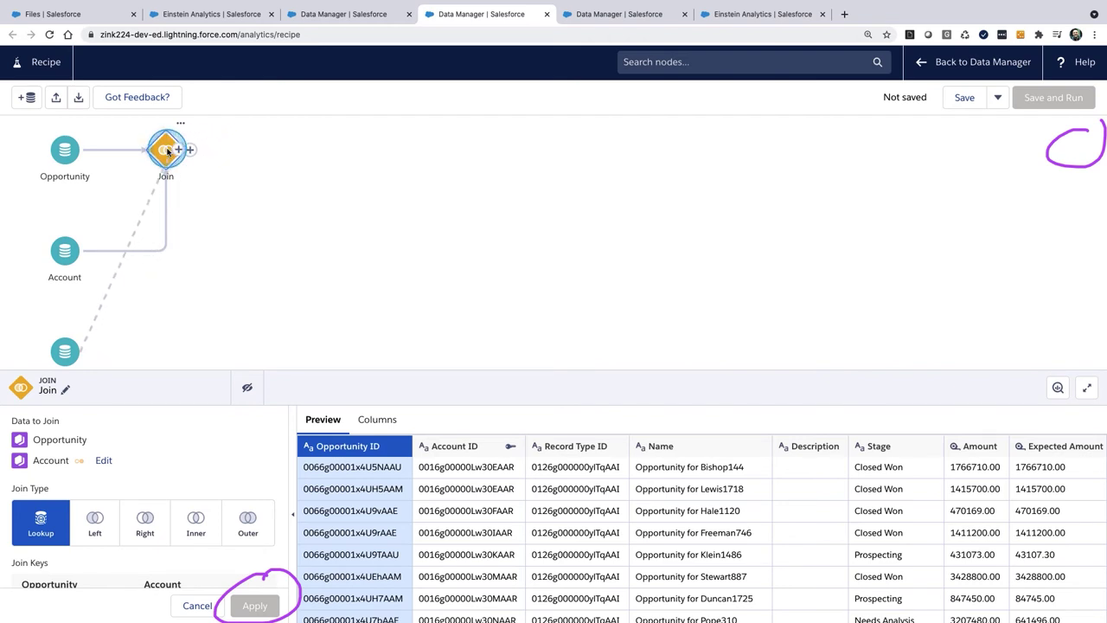
left_click_drag(167, 151, 167, 149)
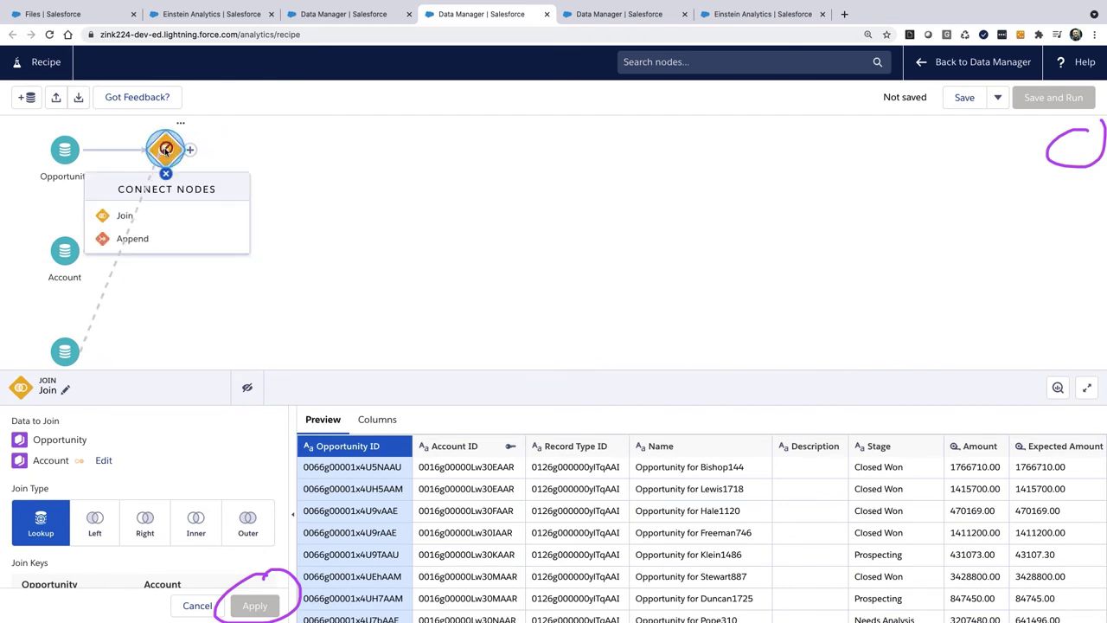
left_click(179, 214)
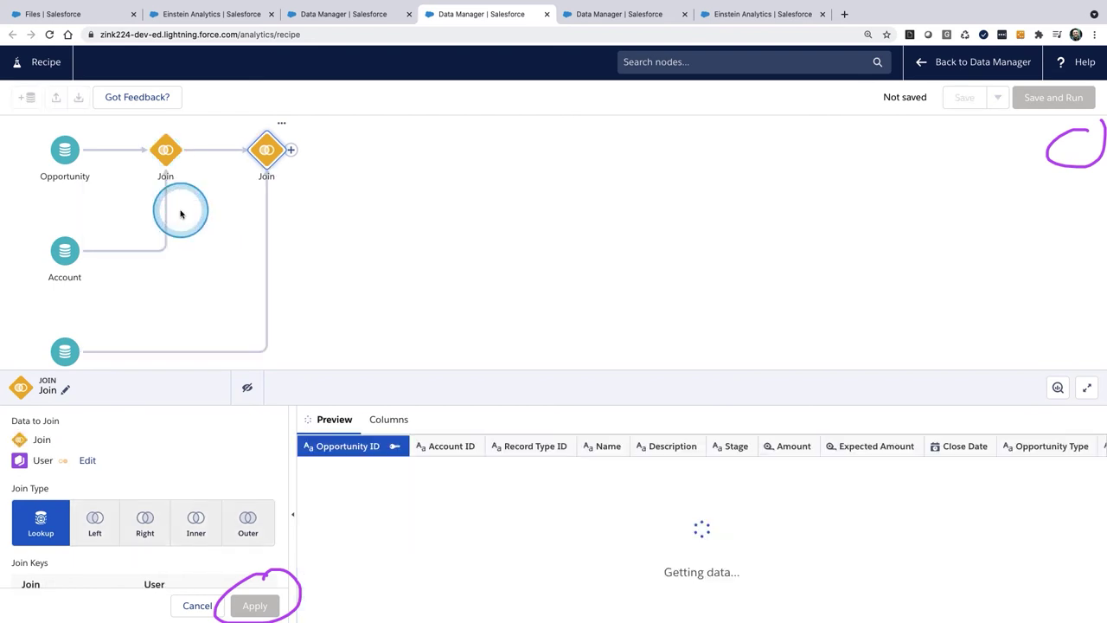
left_click_drag(276, 222, 159, 453)
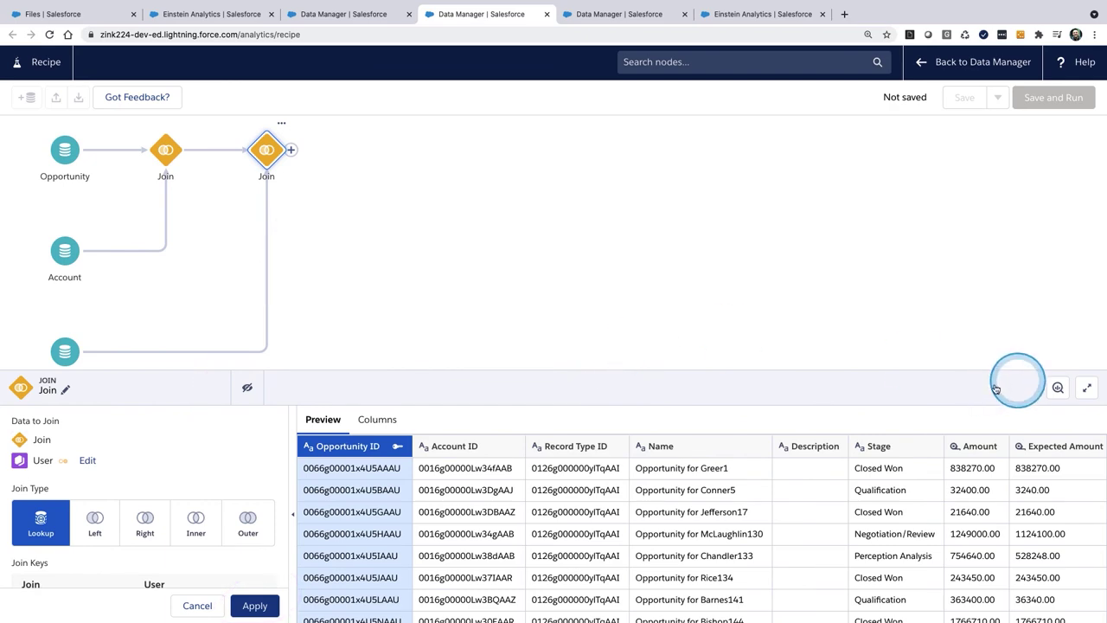
Expand the second join's details and set its keys to the opportunity's Owner ID (OwnerId) matching User ID.
left_click(1086, 387)
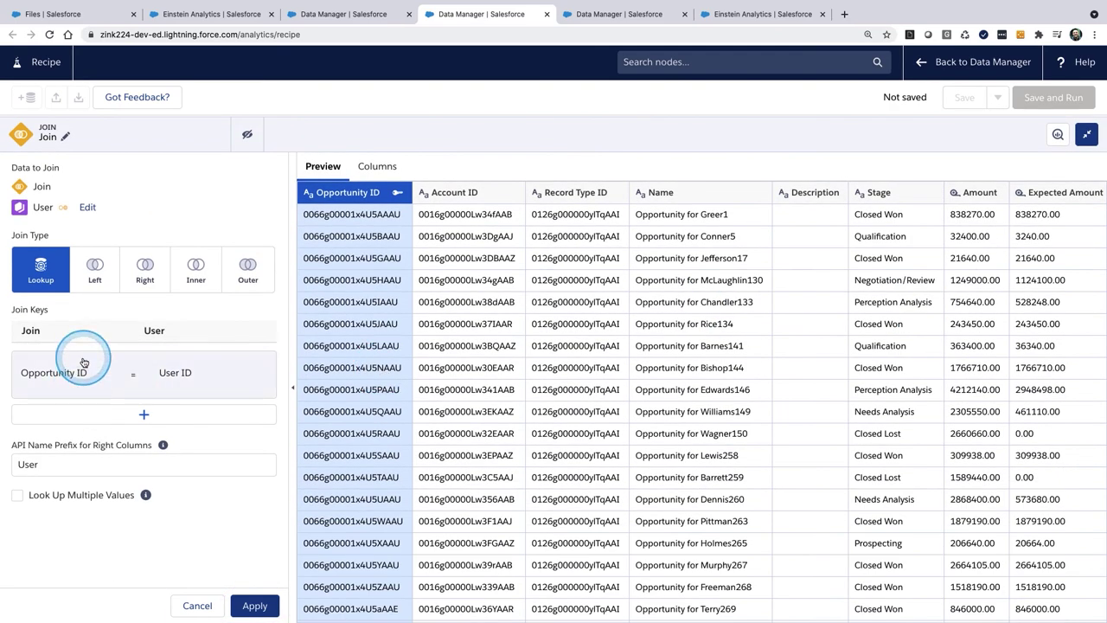
left_click_drag(81, 366, 54, 348)
mouse_move(7, 392)
left_mouse_down()
mouse_move(76, 410)
mouse_move(86, 359)
left_mouse_up()
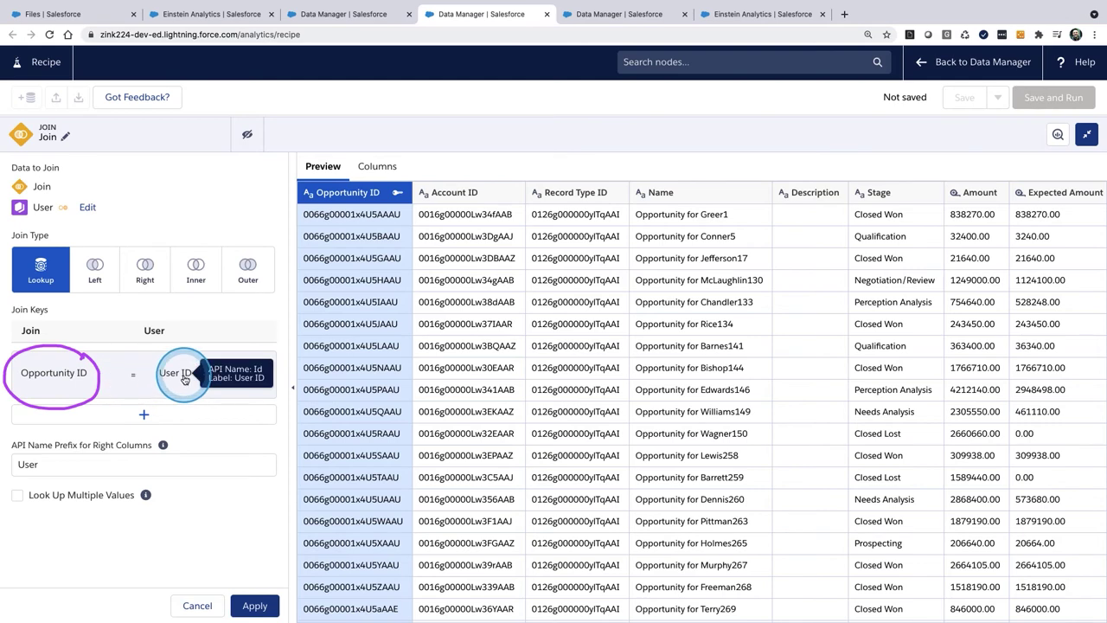
left_click(52, 374)
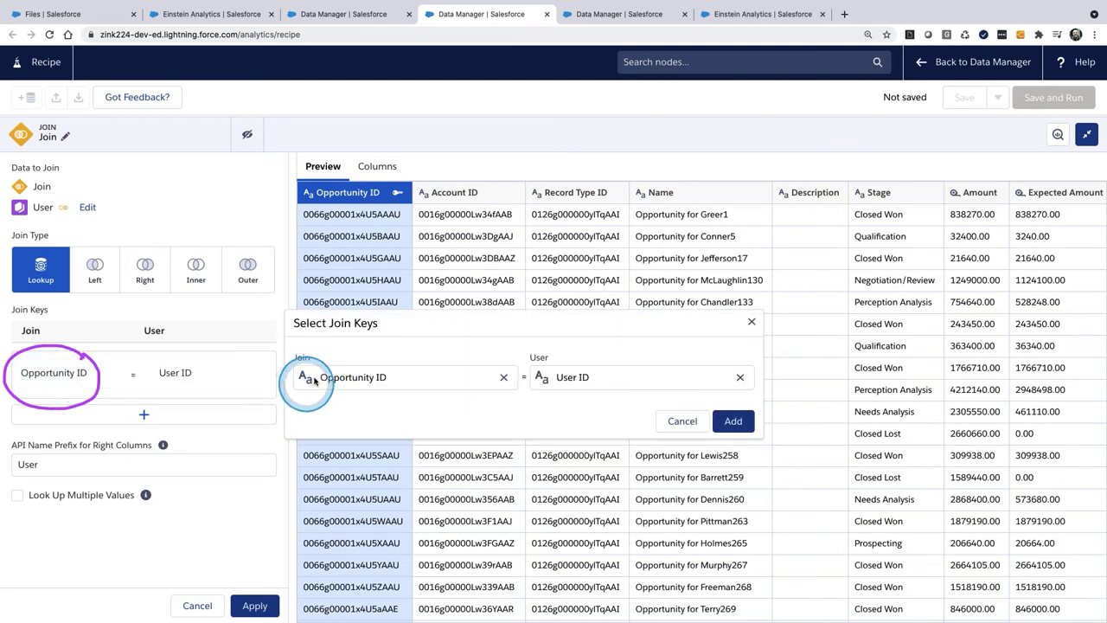
left_click(503, 377)
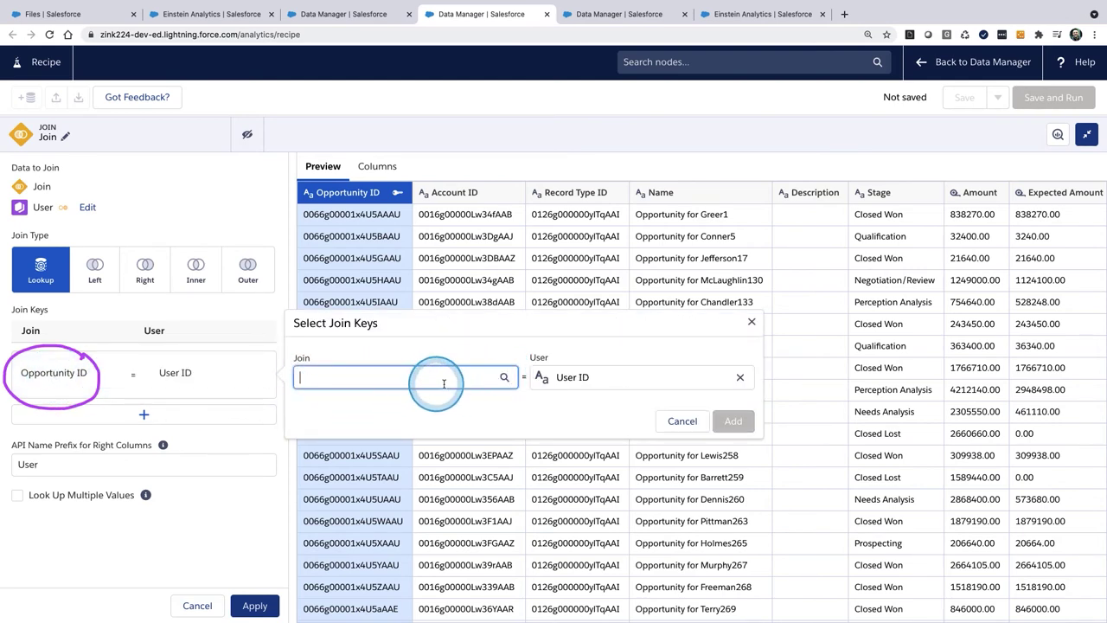
type("owner")
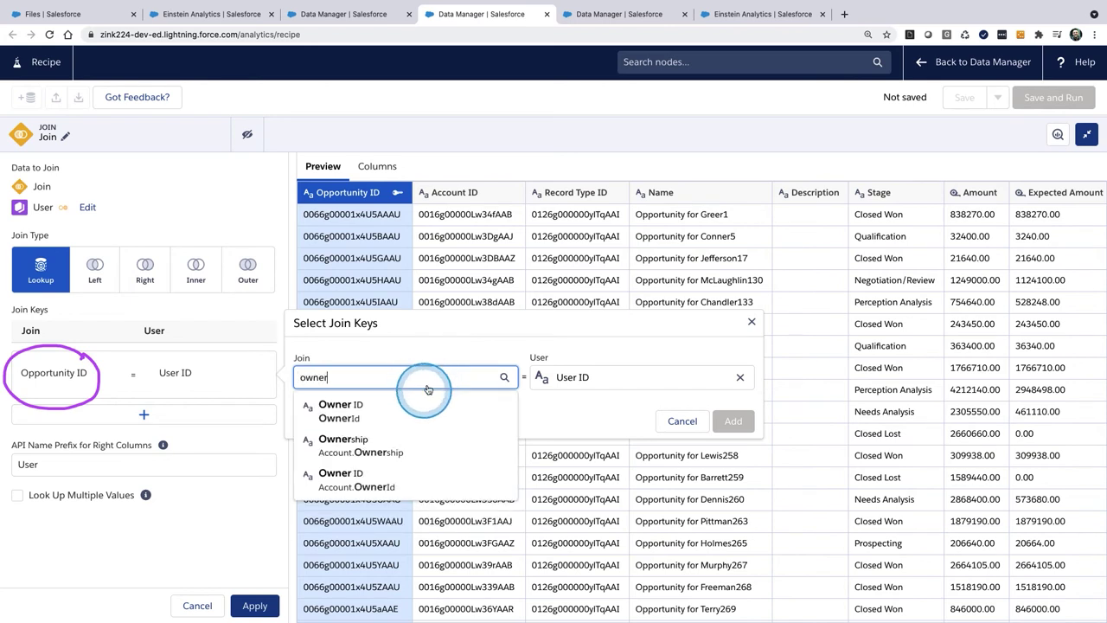
left_click(346, 411)
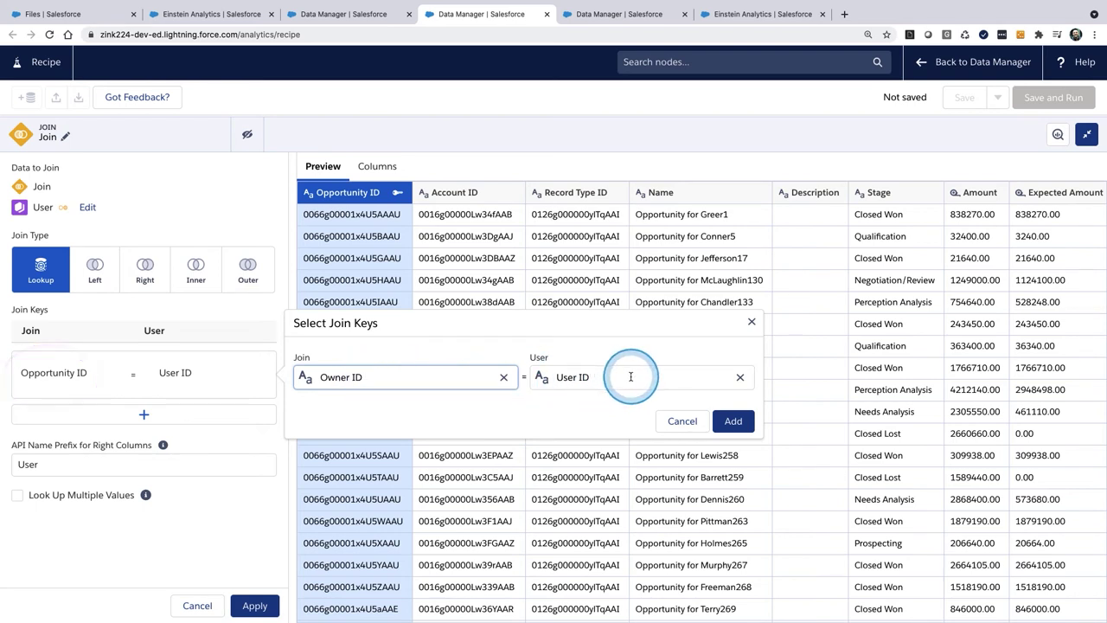
left_click(733, 422)
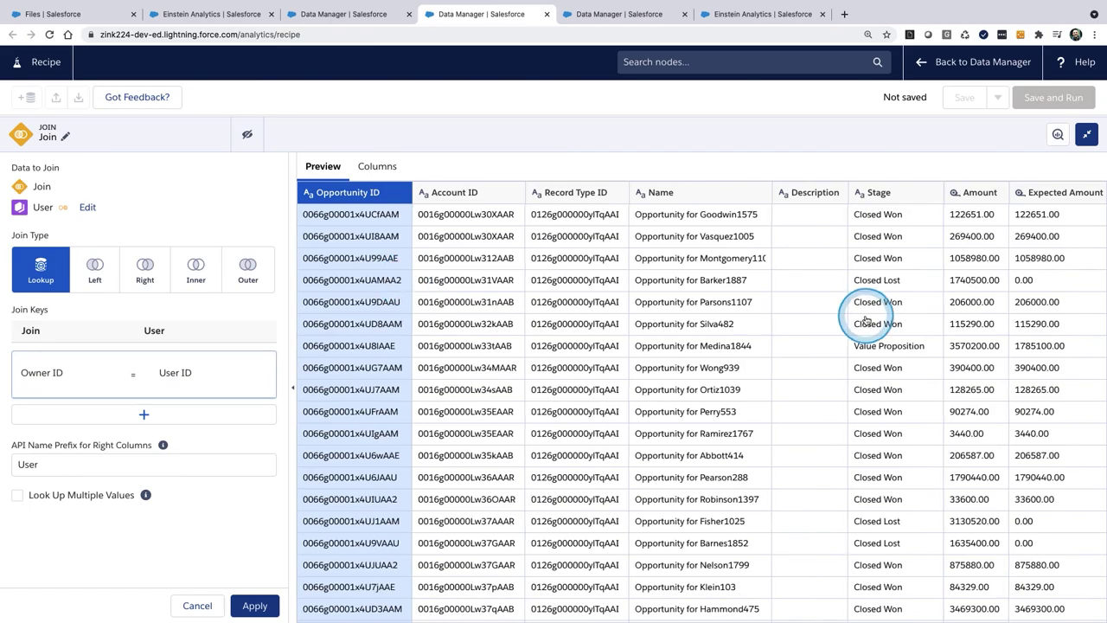
Examine the joined User fields in the data preview and their User-prefixed API names in the column list.
scroll(866, 317, "right", 15)
scroll(866, 318, "right", 15)
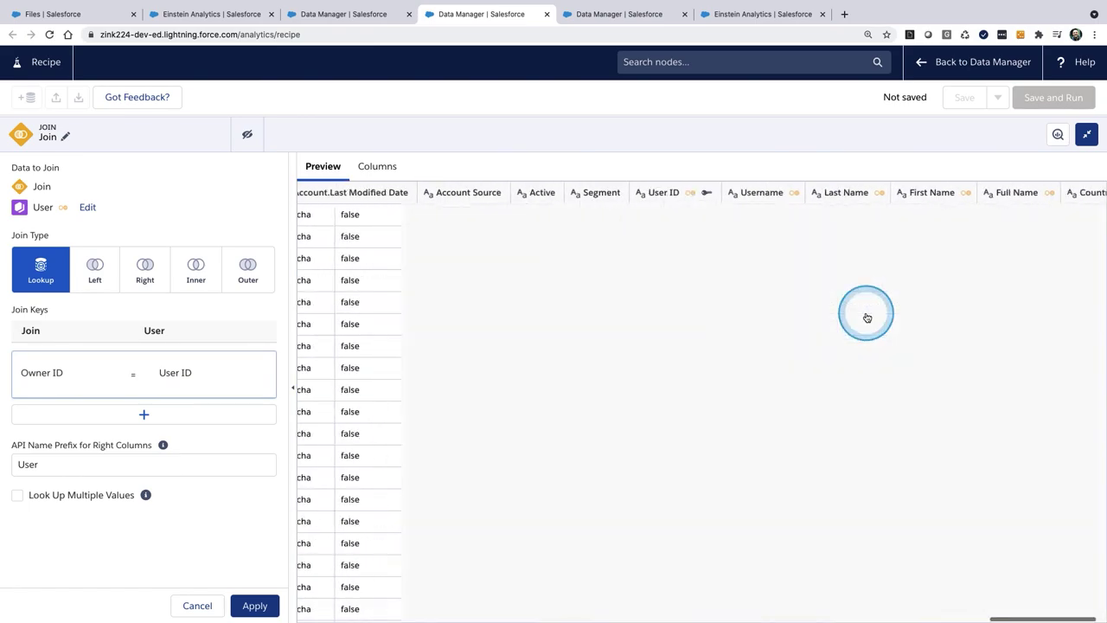
scroll(560, 278, "left", 5)
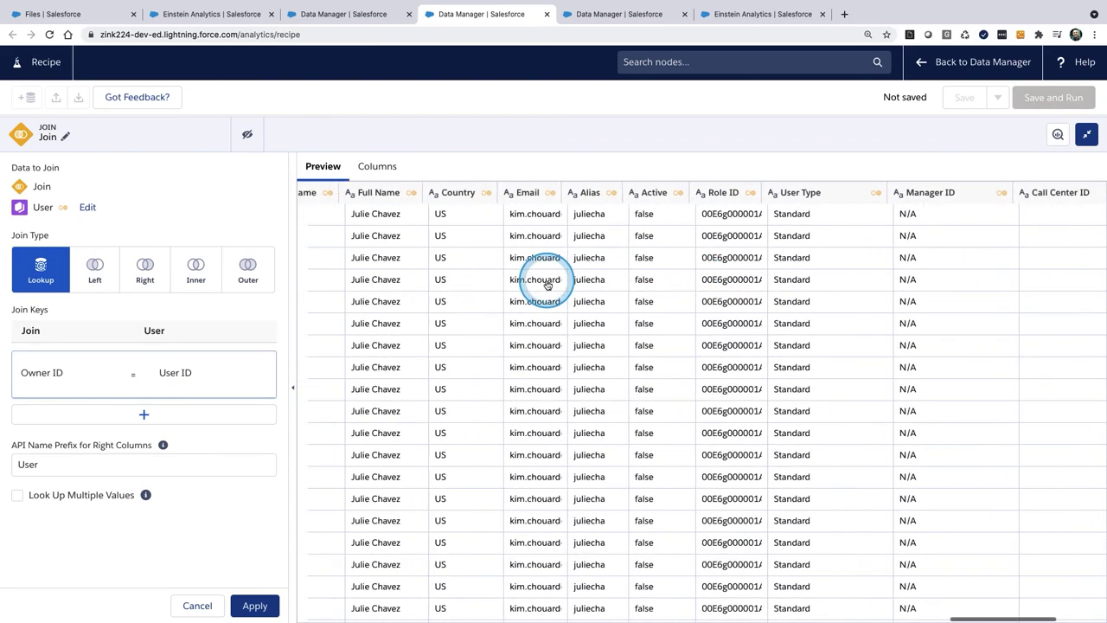
scroll(550, 284, "right", 4)
scroll(547, 284, "right", 2)
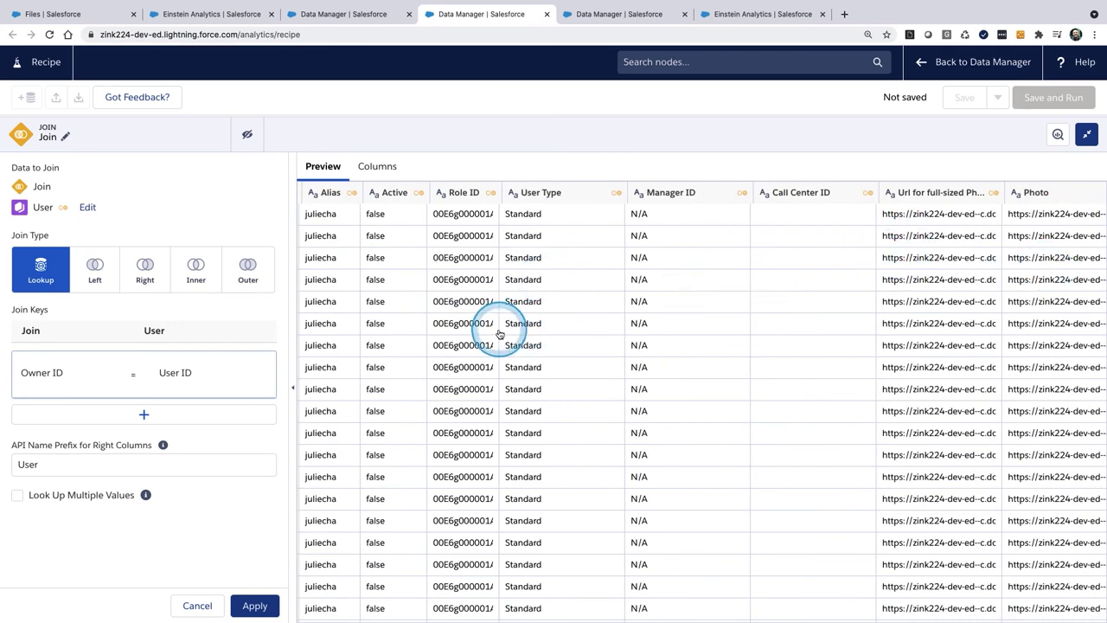
left_click(377, 166)
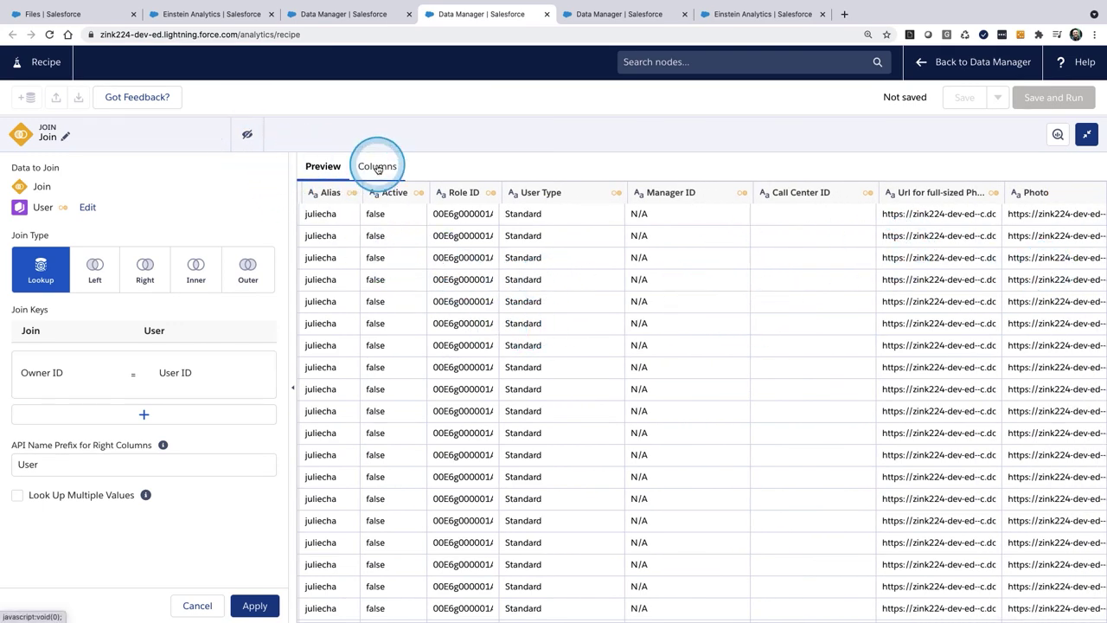
scroll(313, 311, "down", 15)
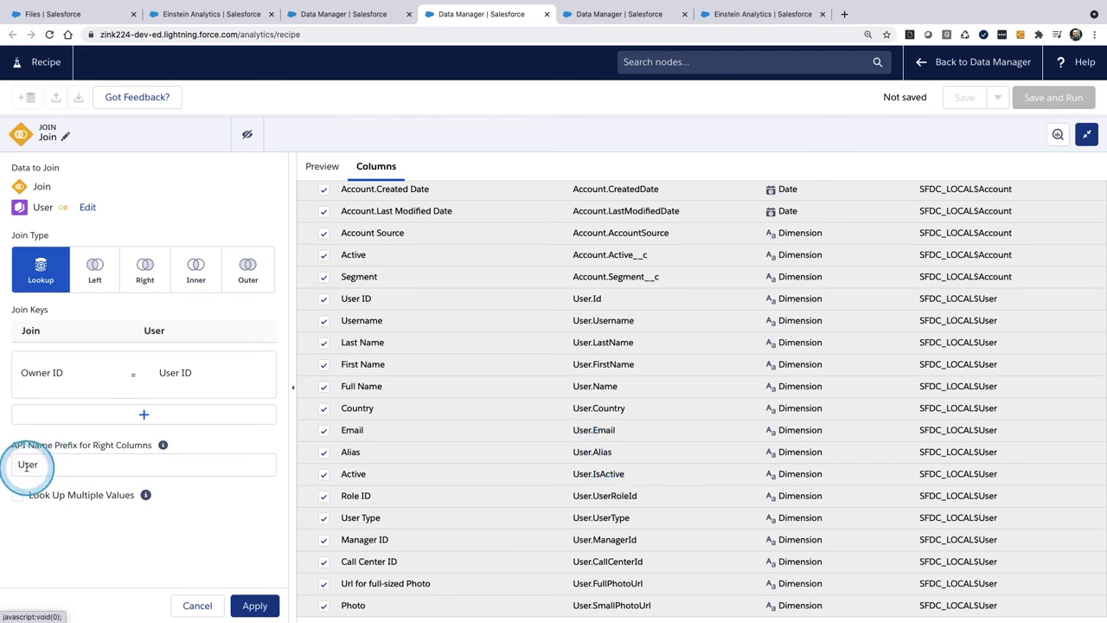
scroll(573, 294, "up", 15)
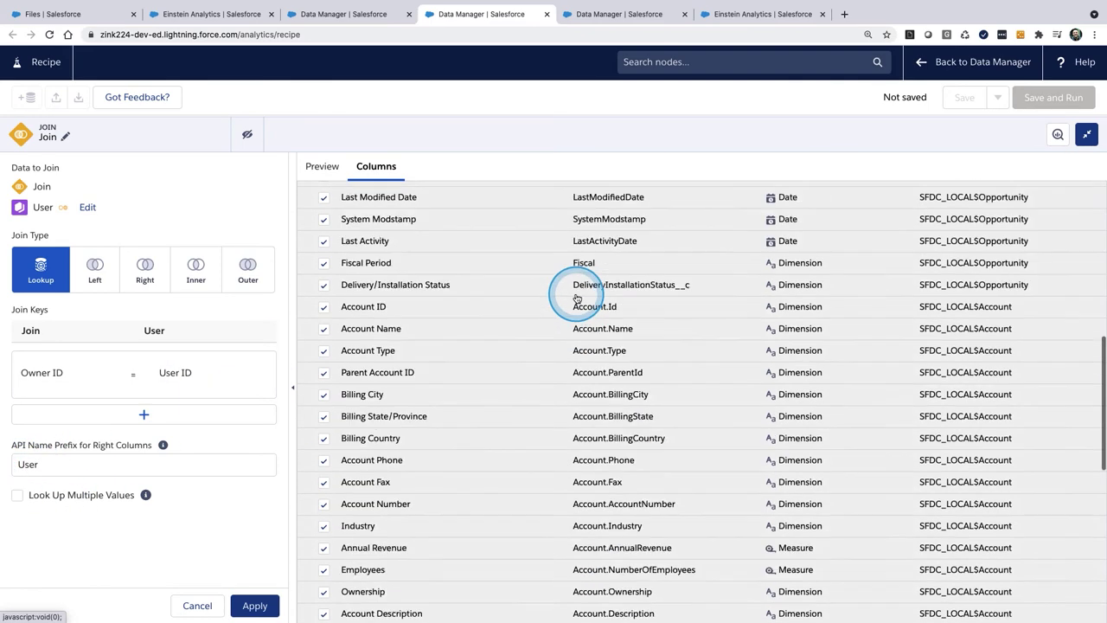
Collapse the expanded details and apply the second Lookup join, which adds the User data.
left_click(1087, 134)
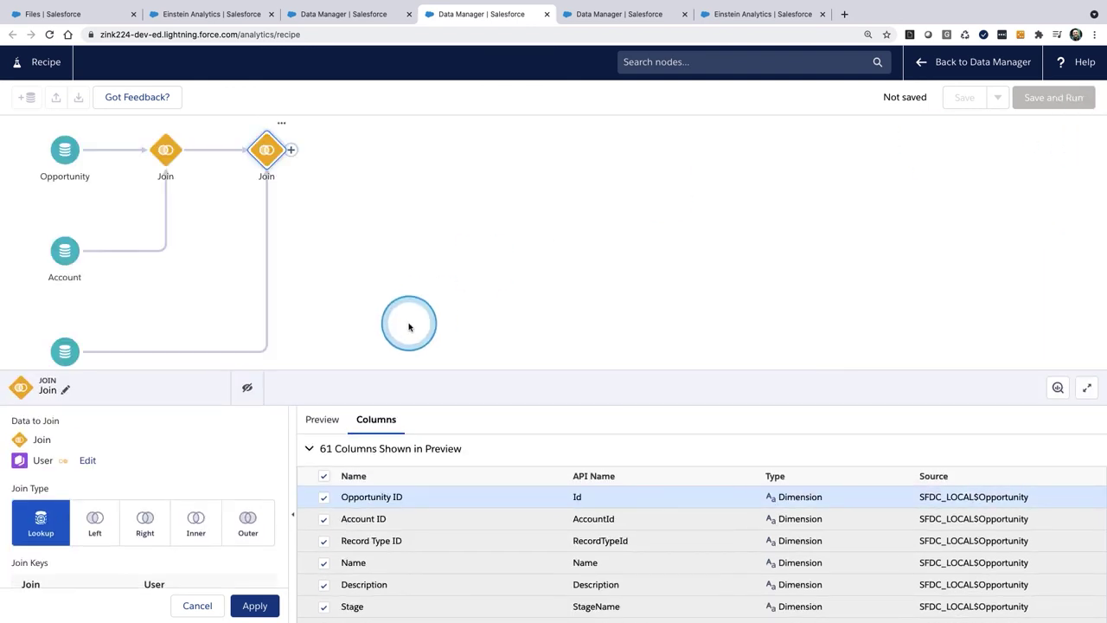
left_click(291, 152)
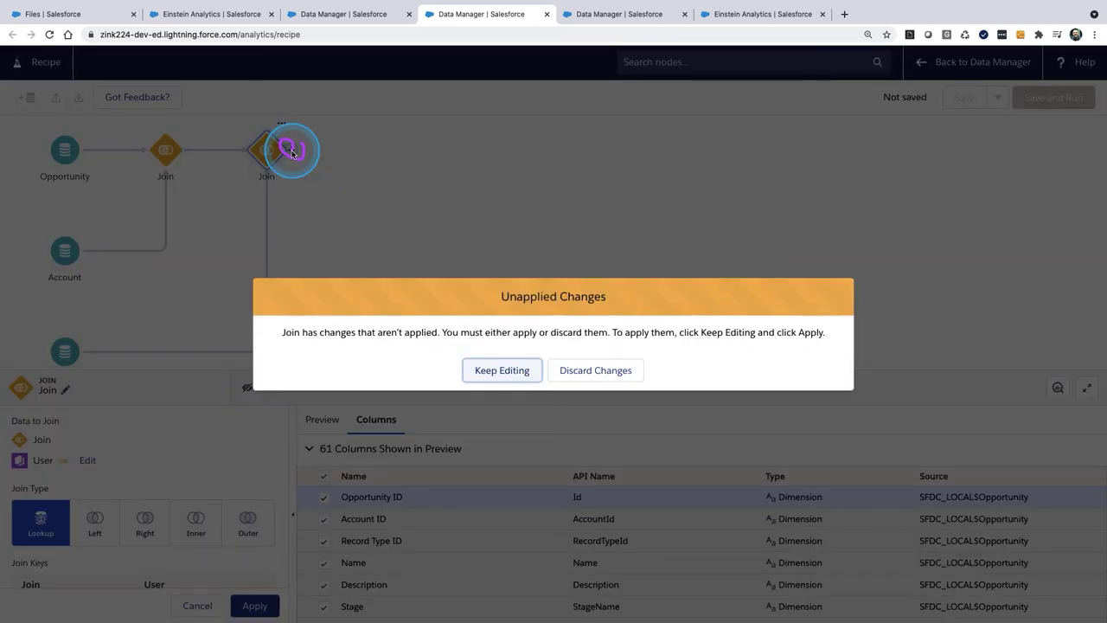
left_click(514, 368)
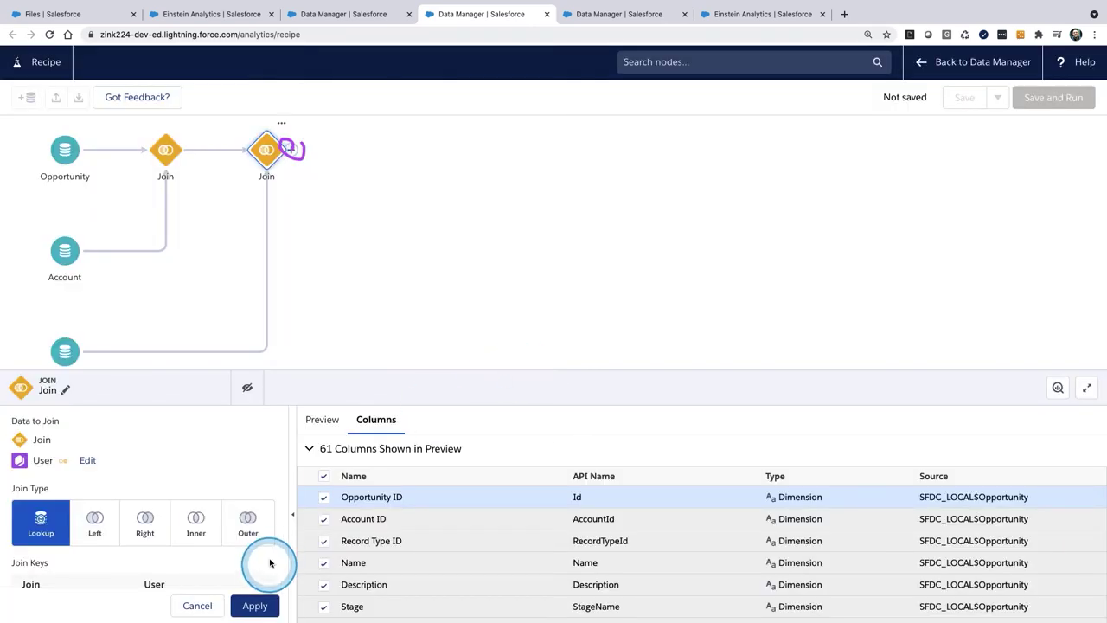
left_click(273, 603)
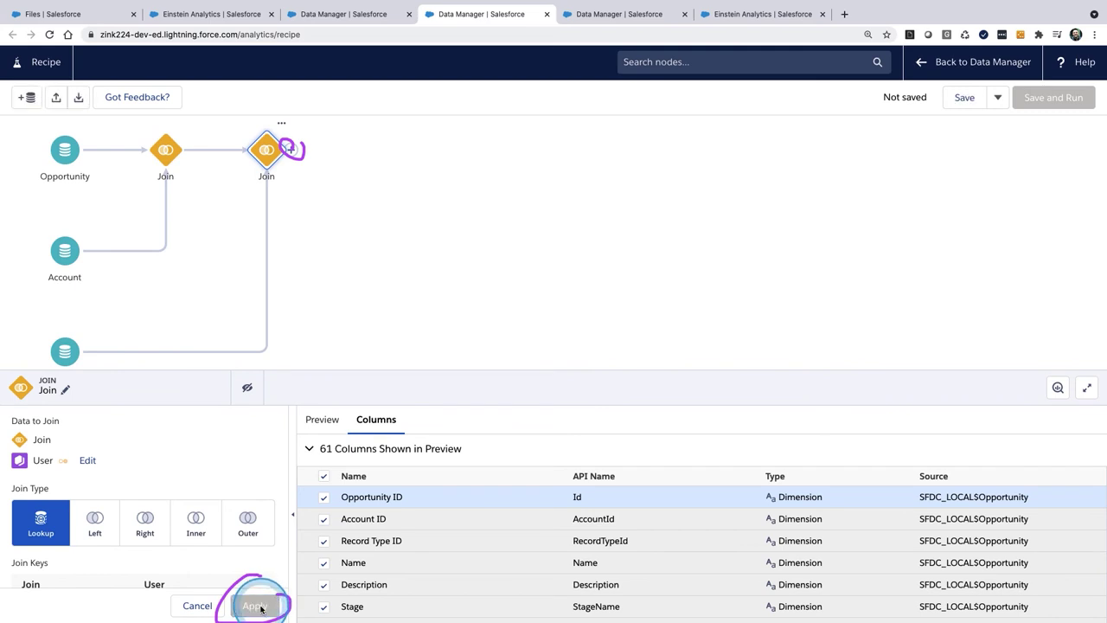
Add an Output node after the second join.
left_click(292, 153)
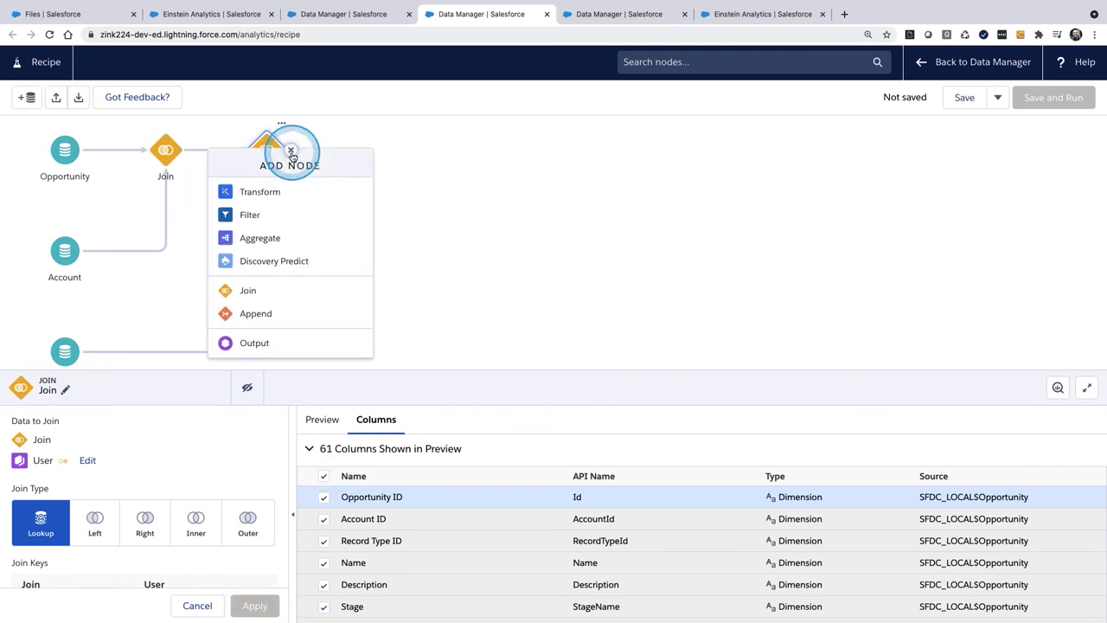
left_click(284, 201)
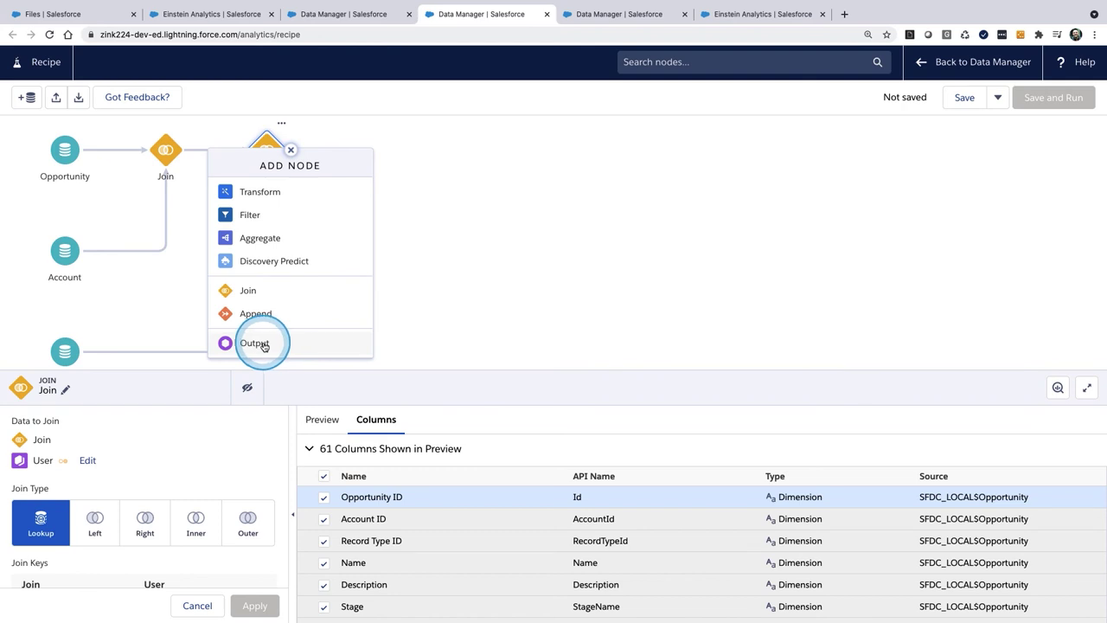
mouse_move(288, 320)
left_mouse_down()
mouse_move(260, 321)
mouse_move(264, 347)
left_mouse_up()
left_click(293, 152)
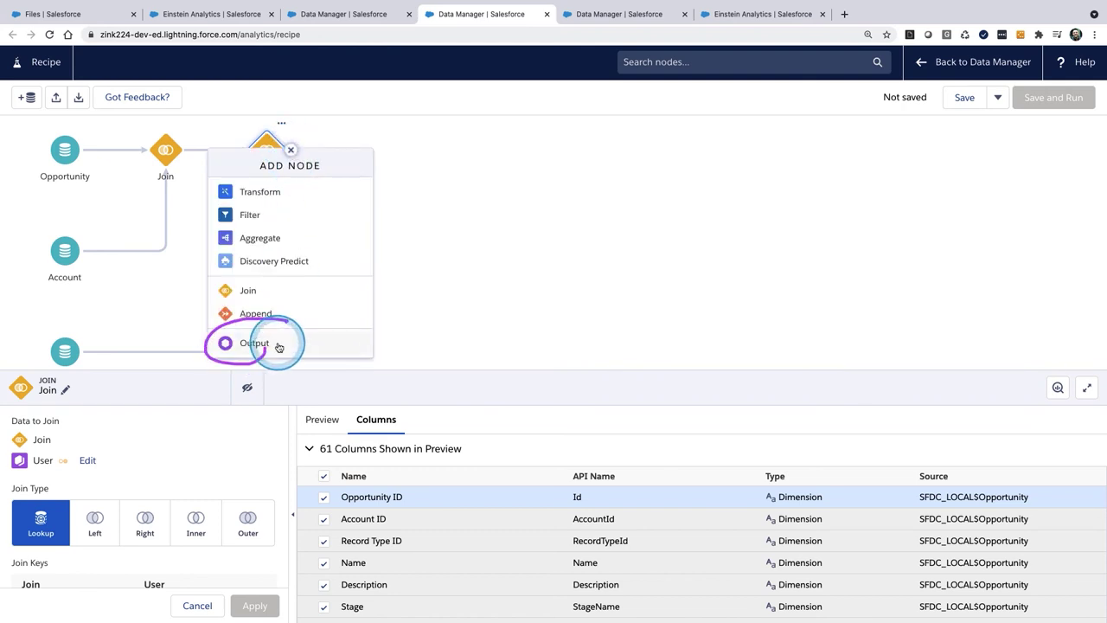
left_click(269, 344)
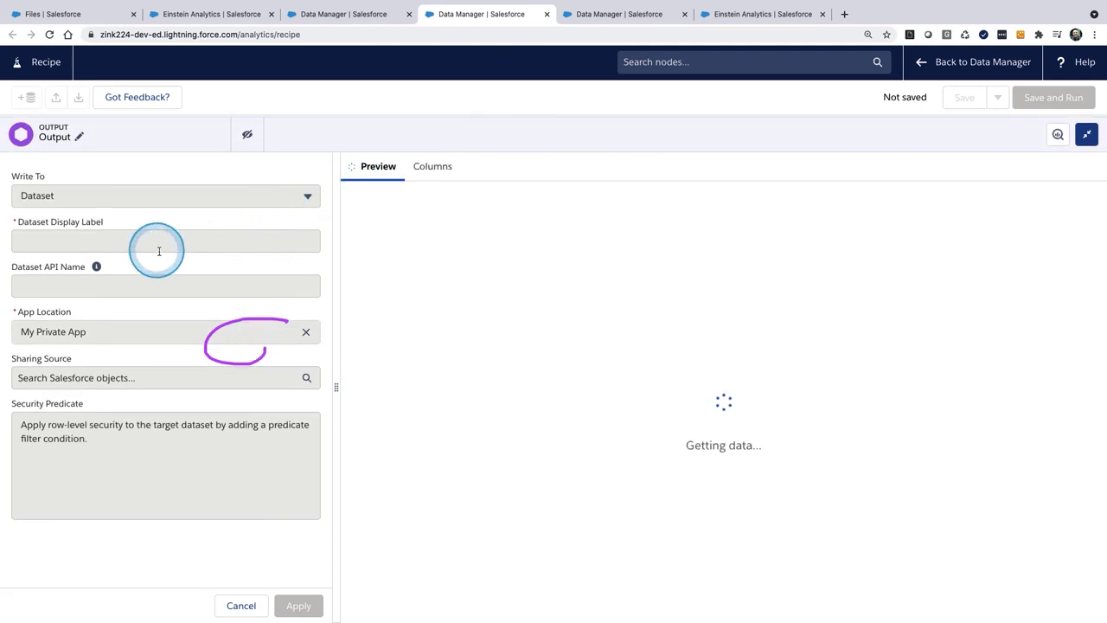
Set the output dataset's display label and API name to OppOwnrAccn_FromRecipeApr9 and apply the Output node.
left_click(143, 241)
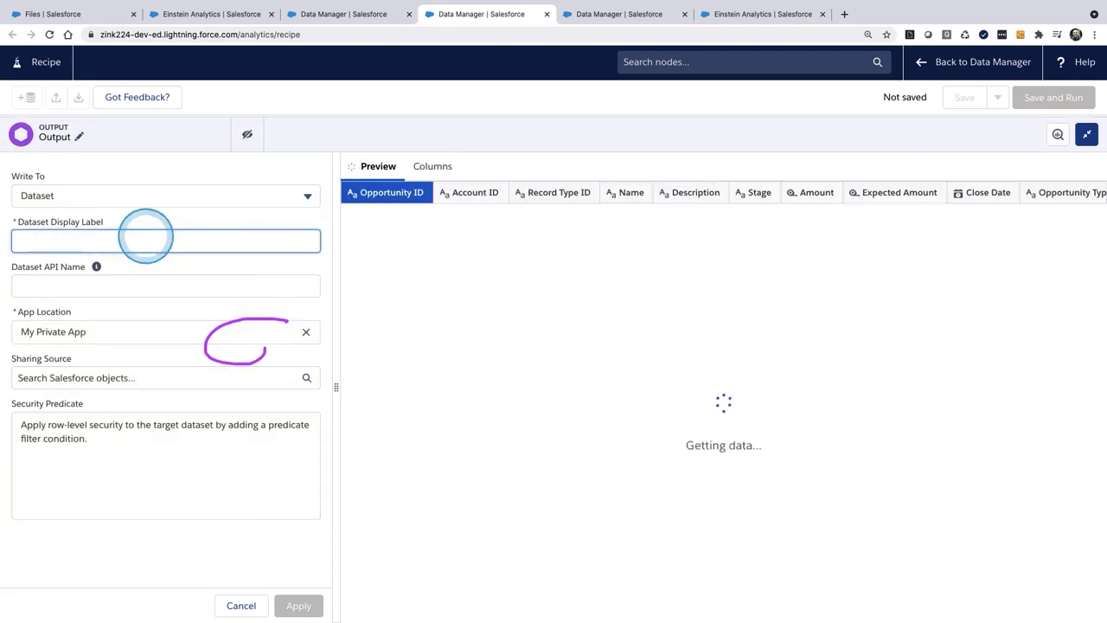
type("OppOwnrAccn_FromRecipeApr0")
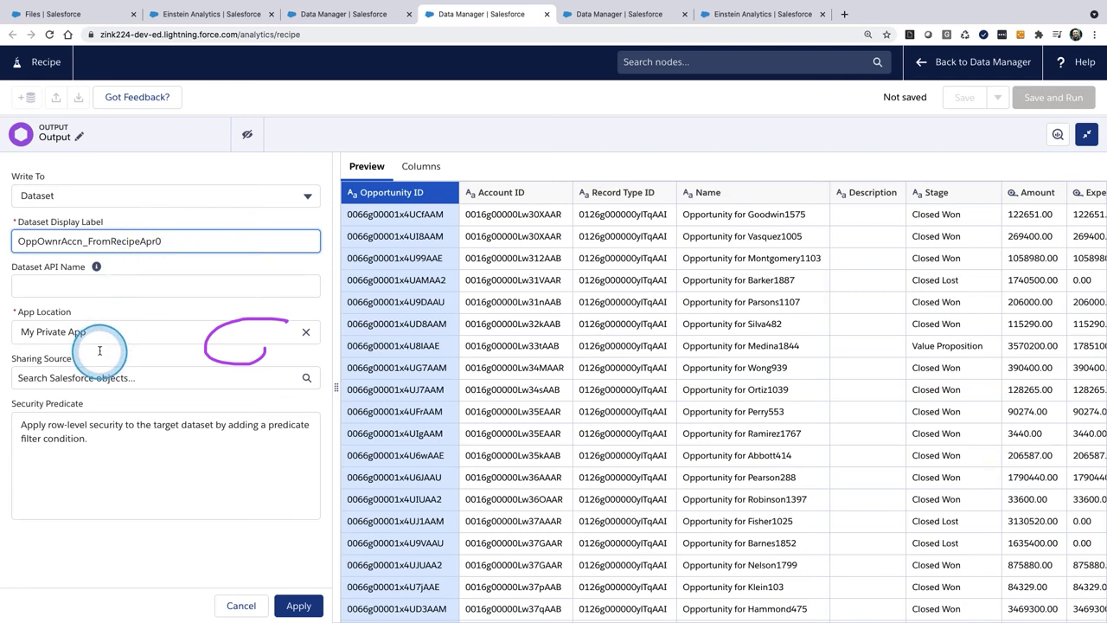
key("BackSpace")
type("9")
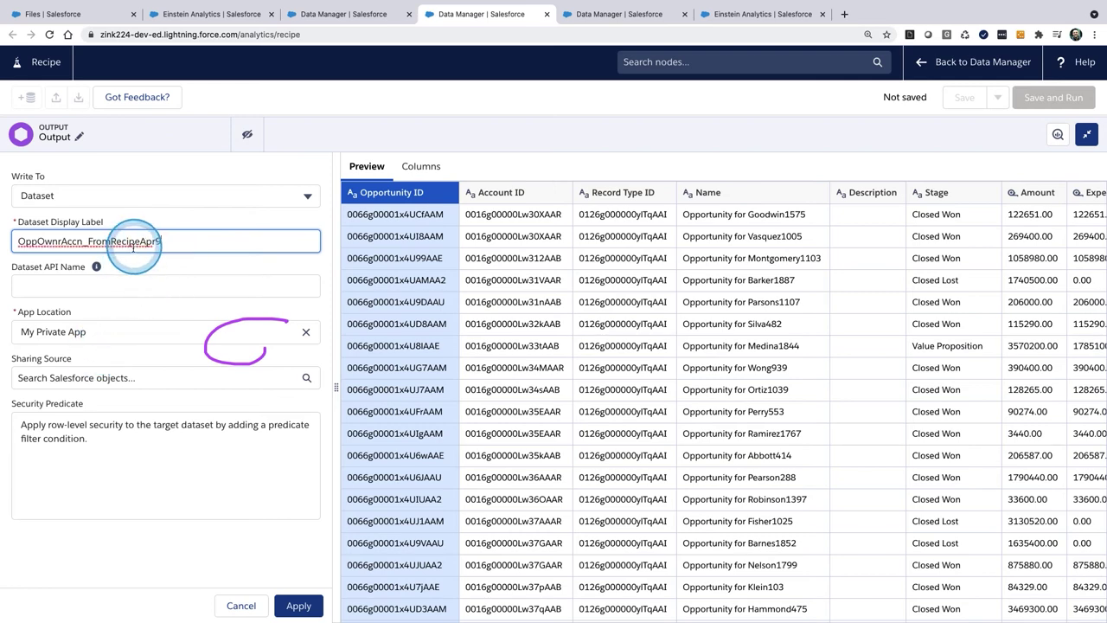
double_click(86, 241)
key("super+c")
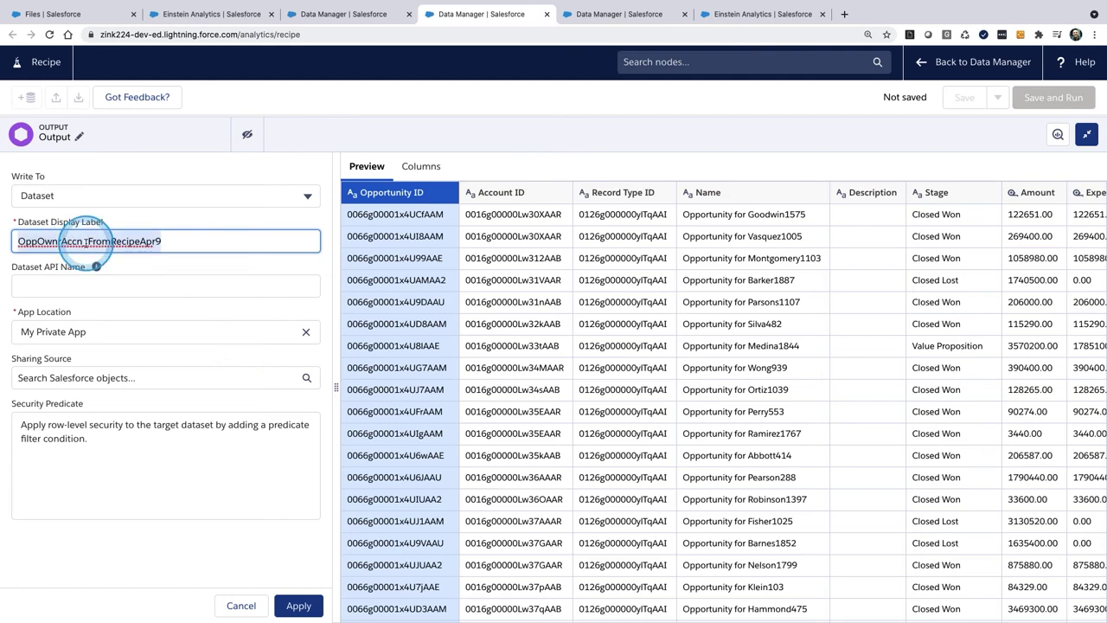
left_click(64, 286)
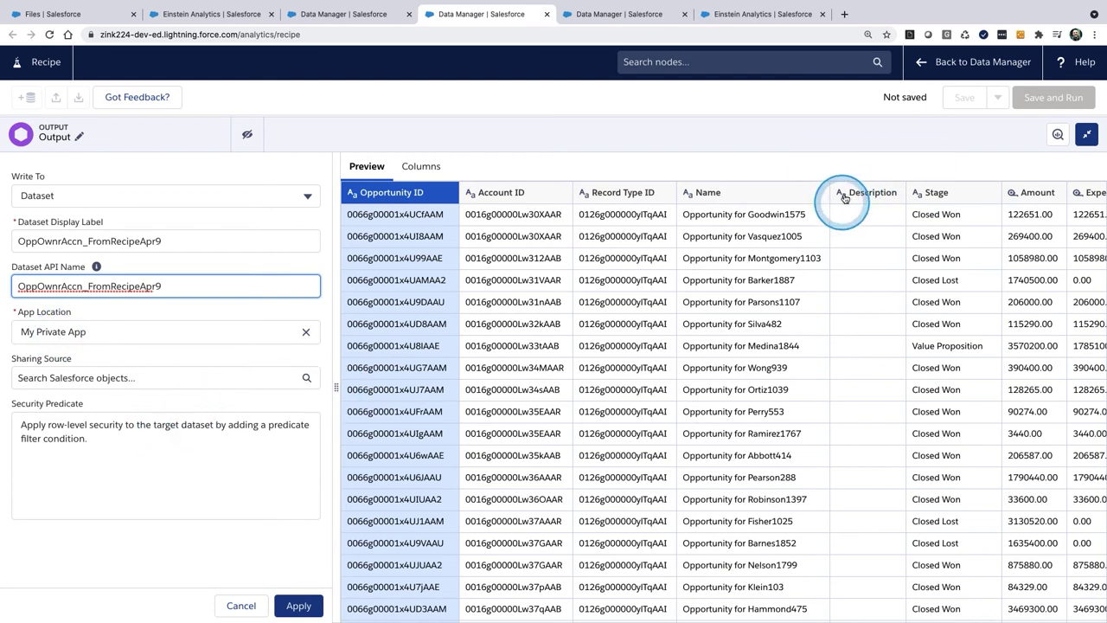
left_click(300, 608)
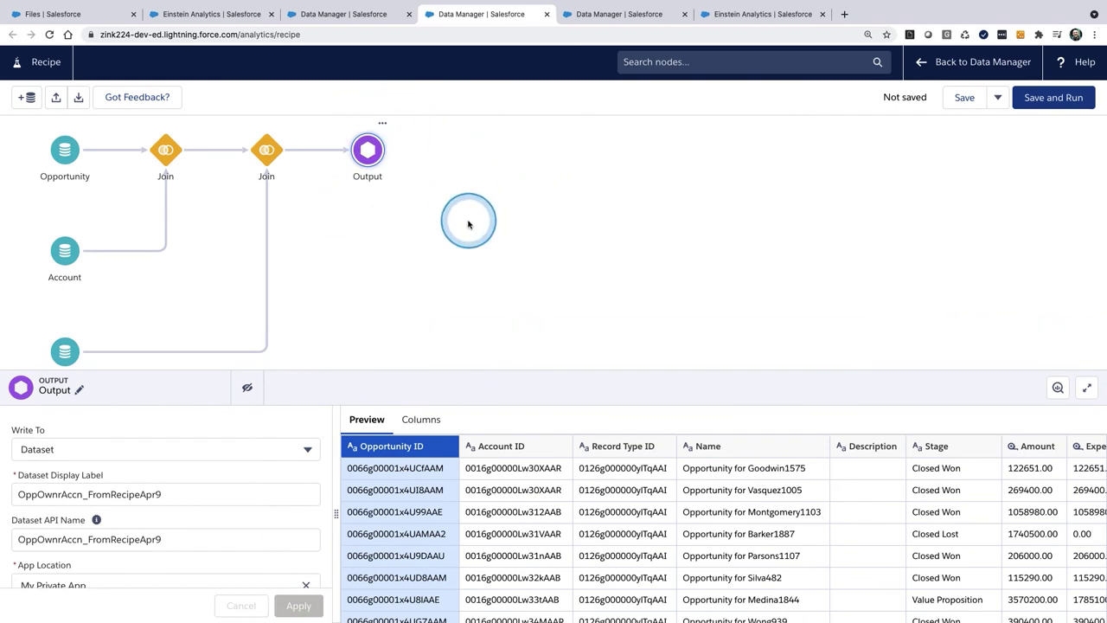
Save and run the recipe under the name OppOwnrAccn_Recipe, and return to Data Manager.
left_click(1061, 98)
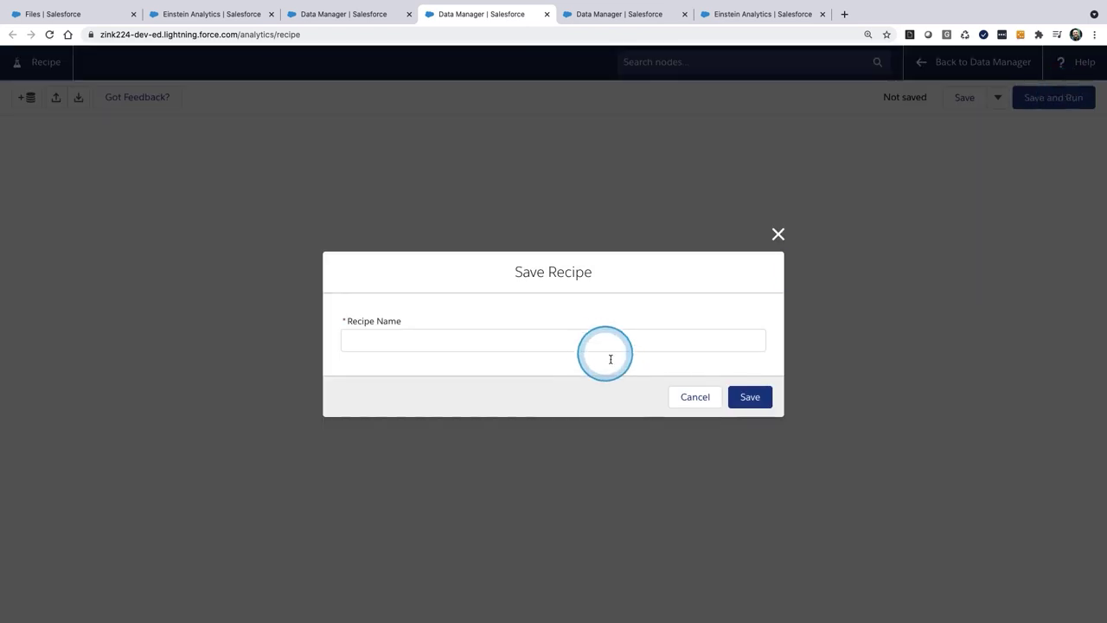
left_click(594, 339)
key("super+v")
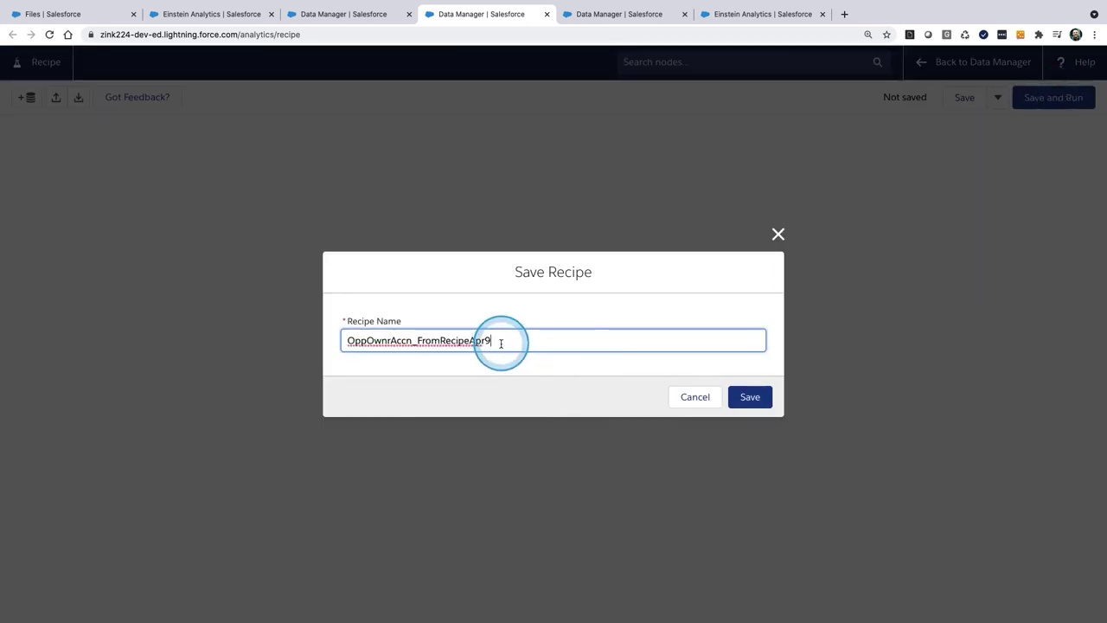
key("BackSpace")
key("BackSpace")
key("BackSpace")
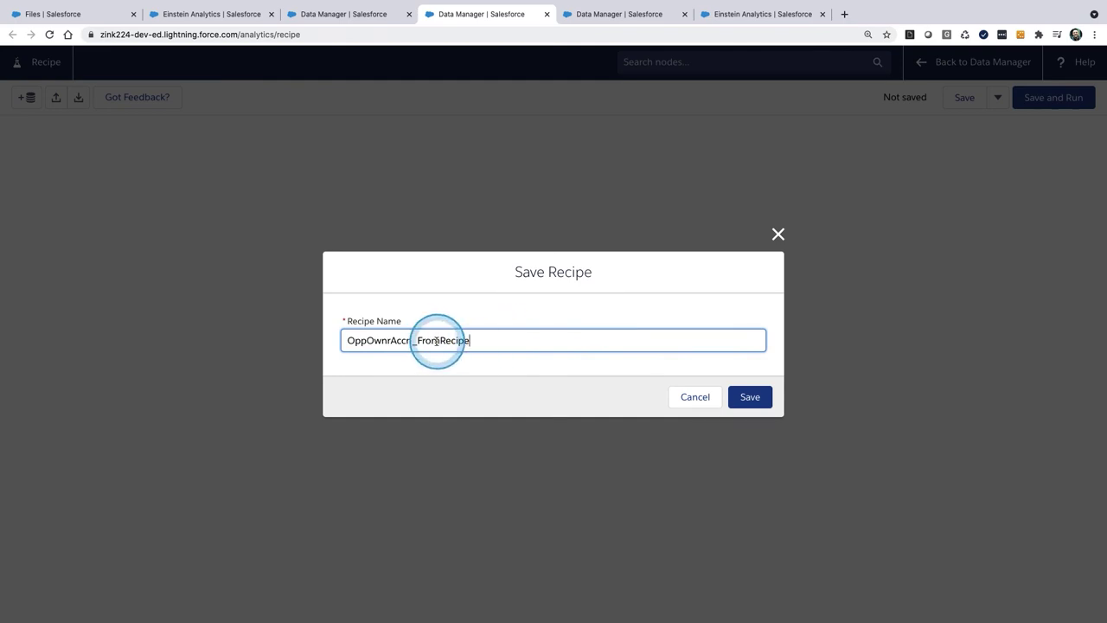
left_click(743, 396)
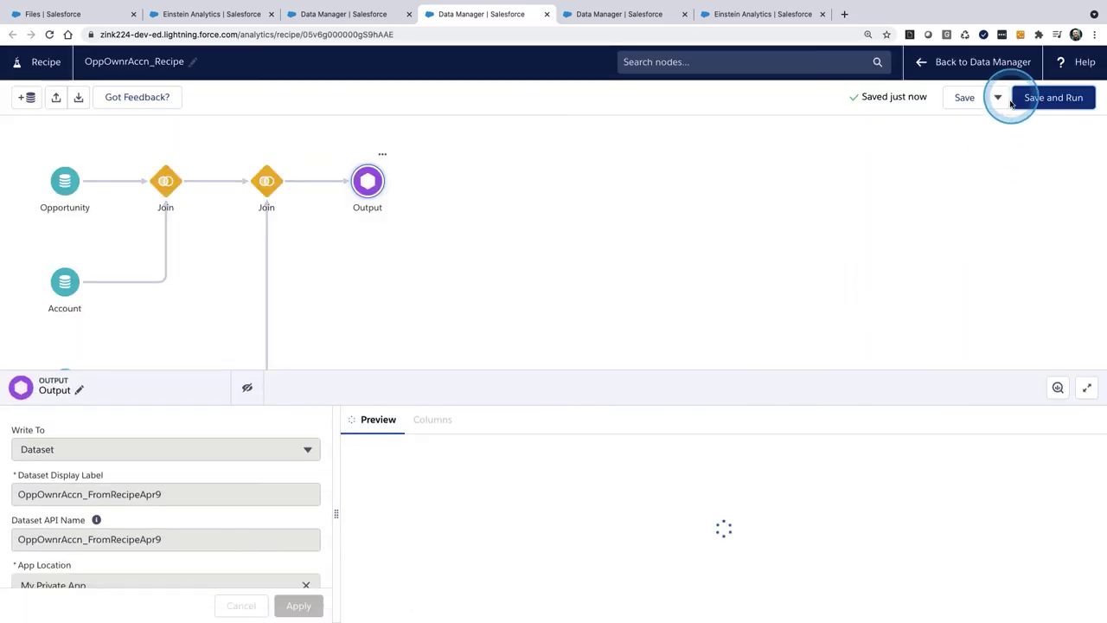
left_click(1053, 96)
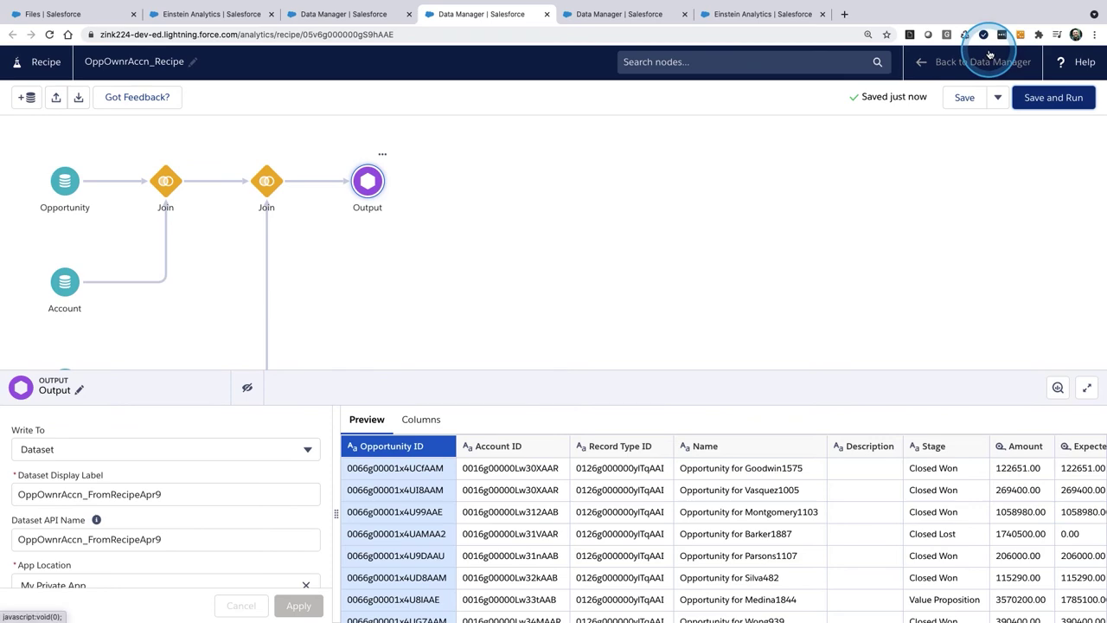
left_click(965, 65)
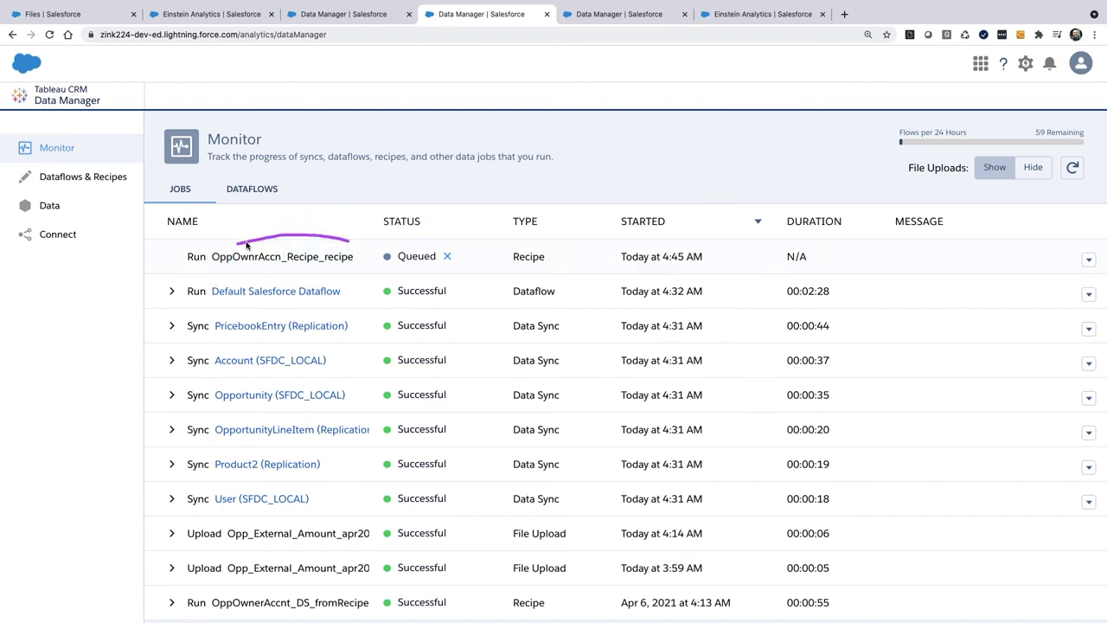
mouse_move(246, 244)
left_mouse_down()
mouse_move(389, 277)
mouse_move(346, 230)
mouse_move(372, 255)
left_mouse_up()
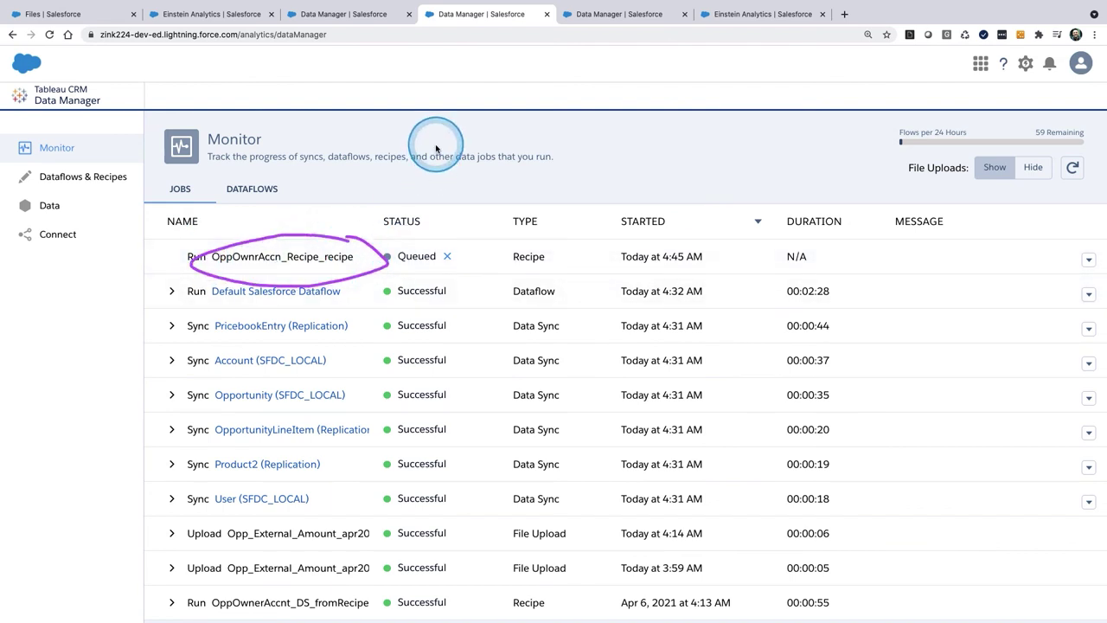
mouse_move(586, 89)
left_mouse_down()
mouse_move(534, 95)
mouse_move(531, 248)
left_mouse_up()
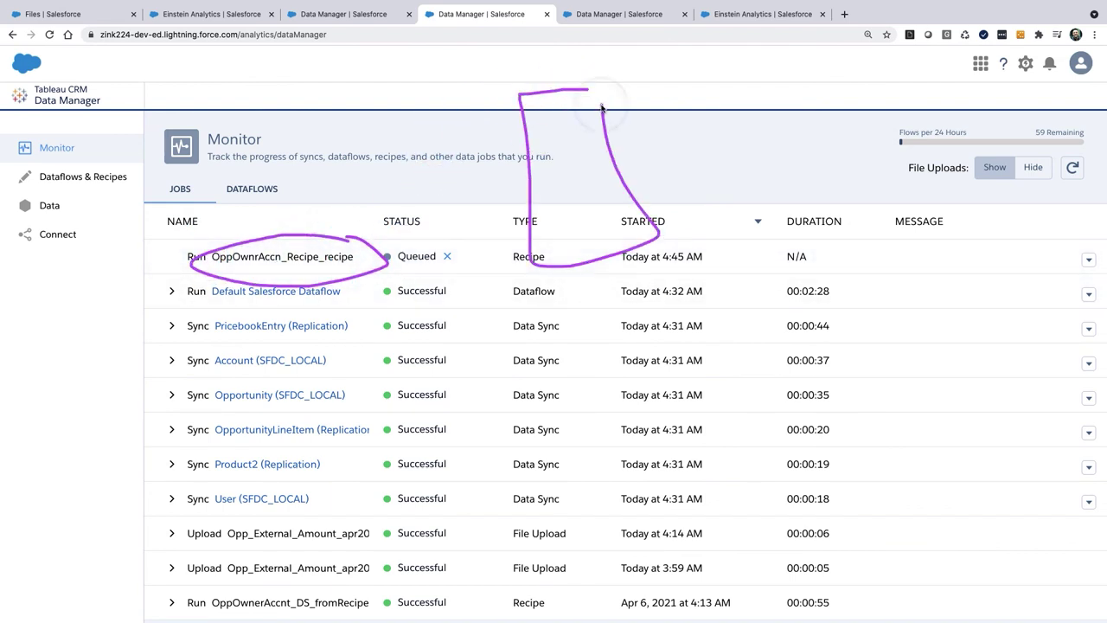
mouse_move(545, 64)
left_mouse_down()
mouse_move(554, 104)
mouse_move(588, 87)
left_mouse_up()
mouse_move(385, 185)
left_mouse_down()
mouse_move(517, 154)
mouse_move(504, 161)
left_mouse_up()
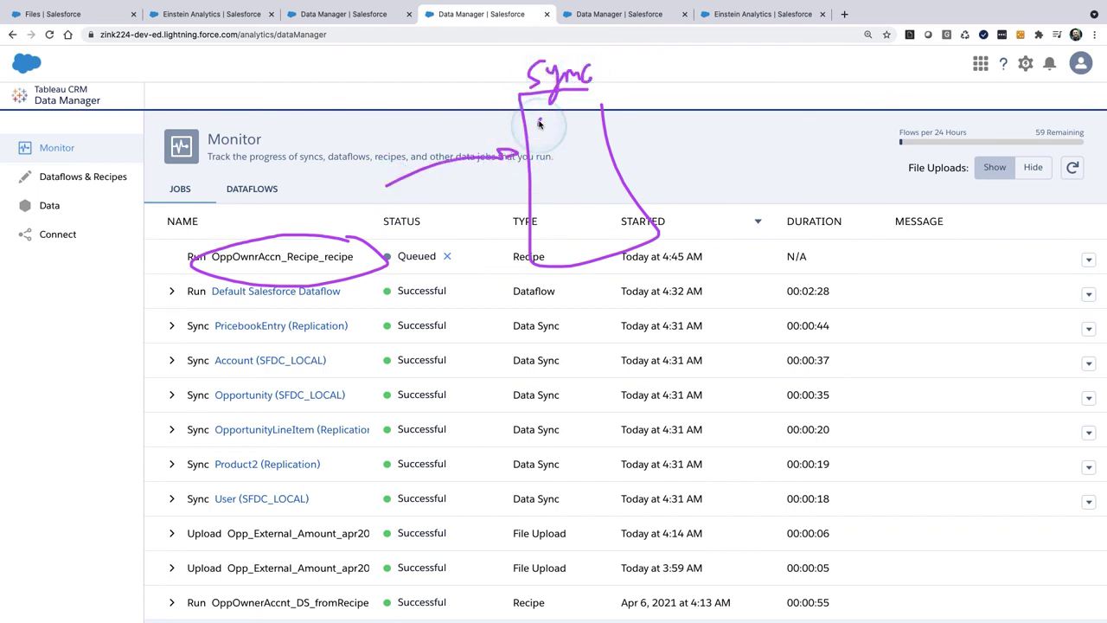
mouse_move(538, 123)
left_mouse_down()
mouse_move(566, 136)
mouse_move(563, 123)
mouse_move(553, 161)
mouse_move(552, 149)
mouse_move(561, 183)
left_mouse_up()
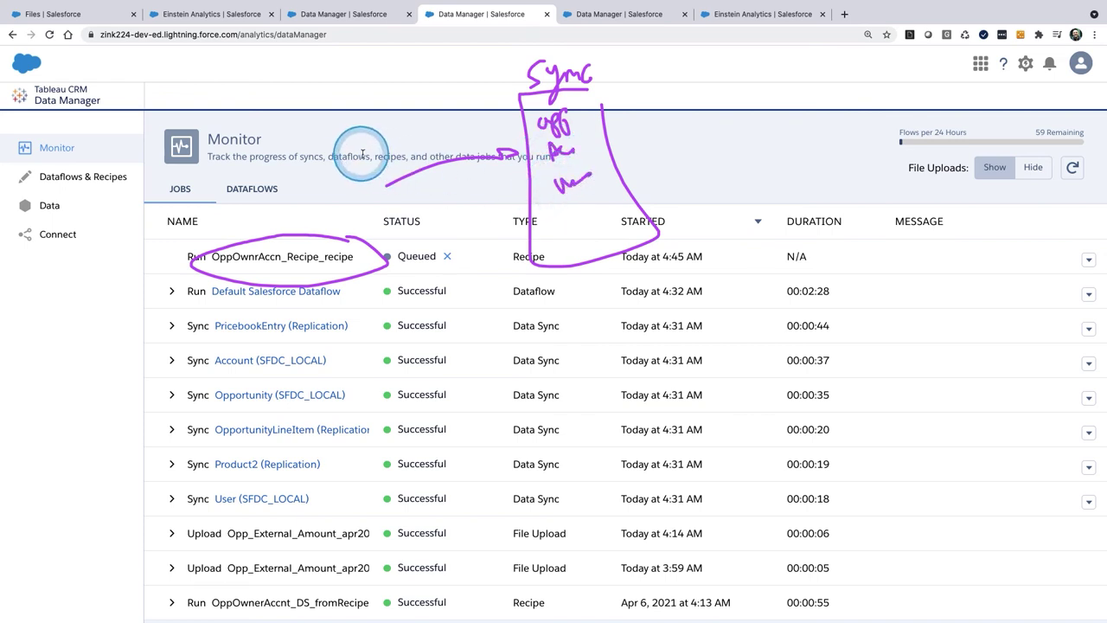
left_click_drag(346, 156, 394, 212)
left_click_drag(370, 137, 408, 199)
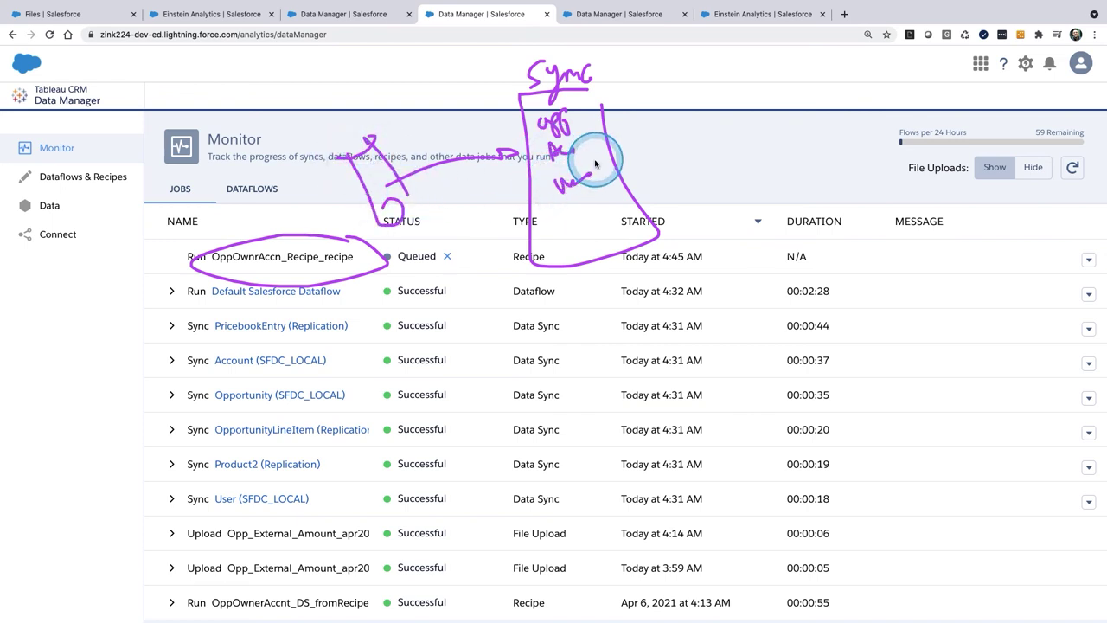
left_click_drag(601, 123, 813, 68)
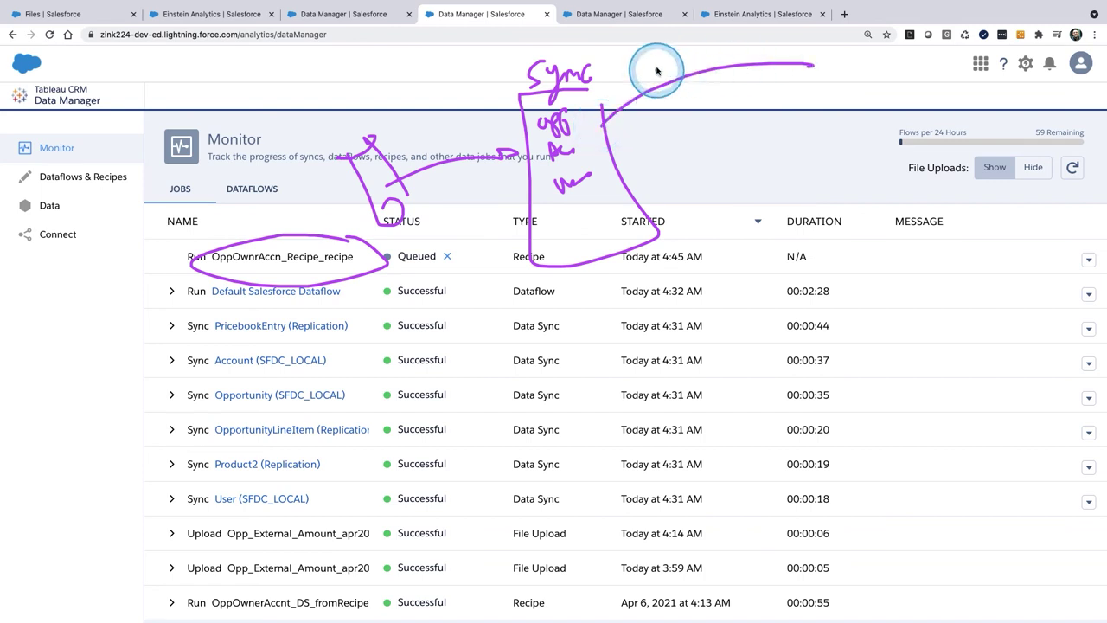
mouse_move(654, 67)
left_mouse_down()
mouse_move(659, 82)
mouse_move(675, 80)
left_mouse_up()
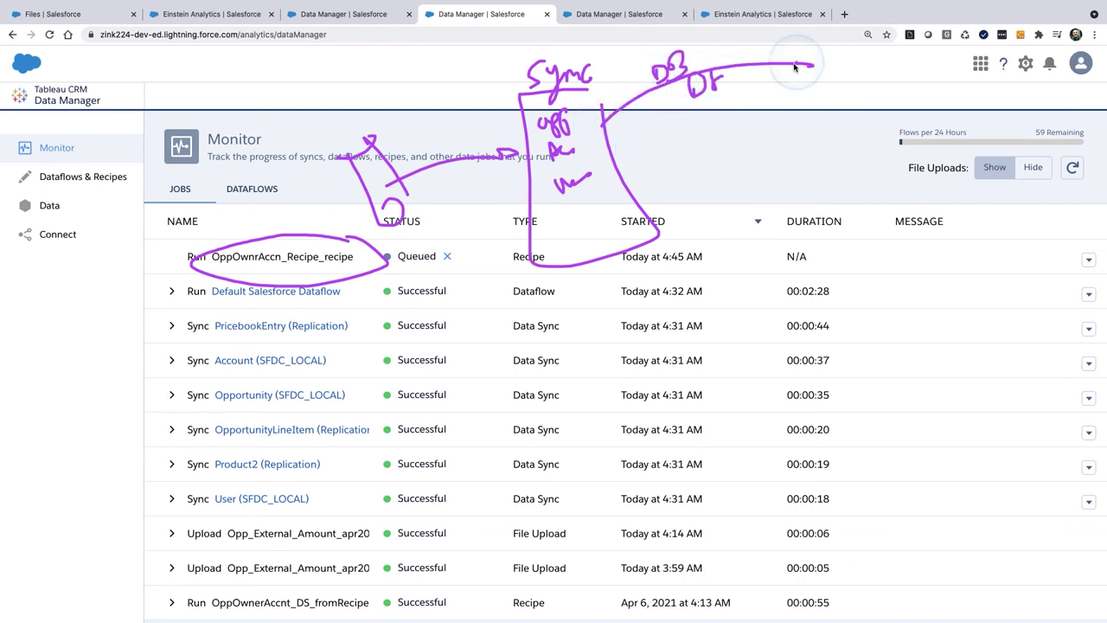
left_click_drag(813, 104, 837, 63)
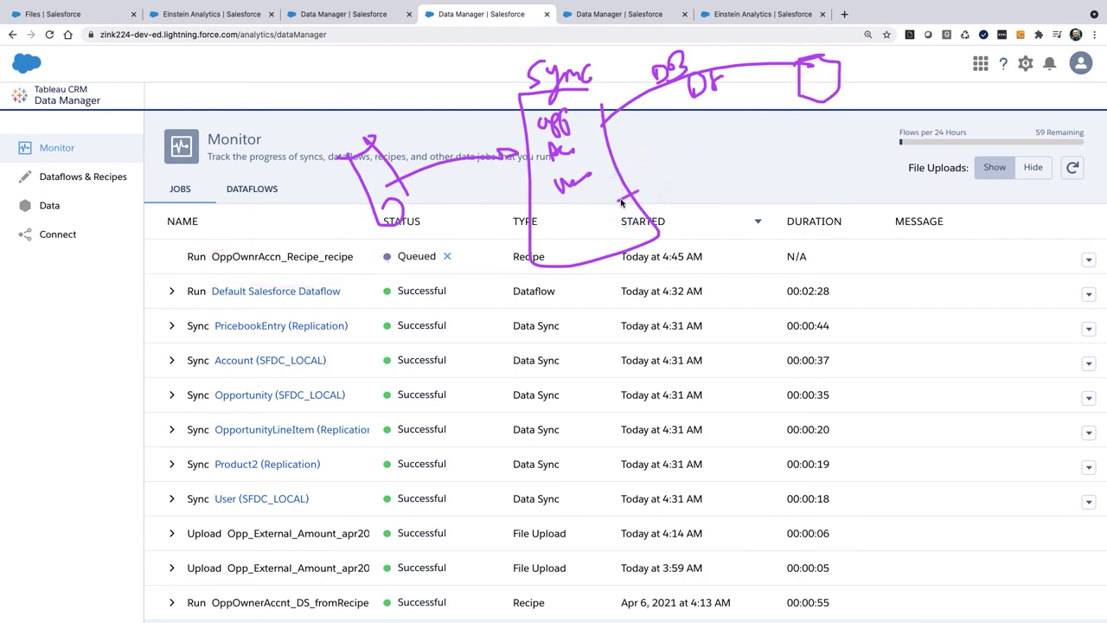
left_click_drag(619, 201, 865, 128)
mouse_move(721, 165)
left_mouse_down()
mouse_move(727, 136)
mouse_move(738, 157)
mouse_move(795, 141)
left_mouse_up()
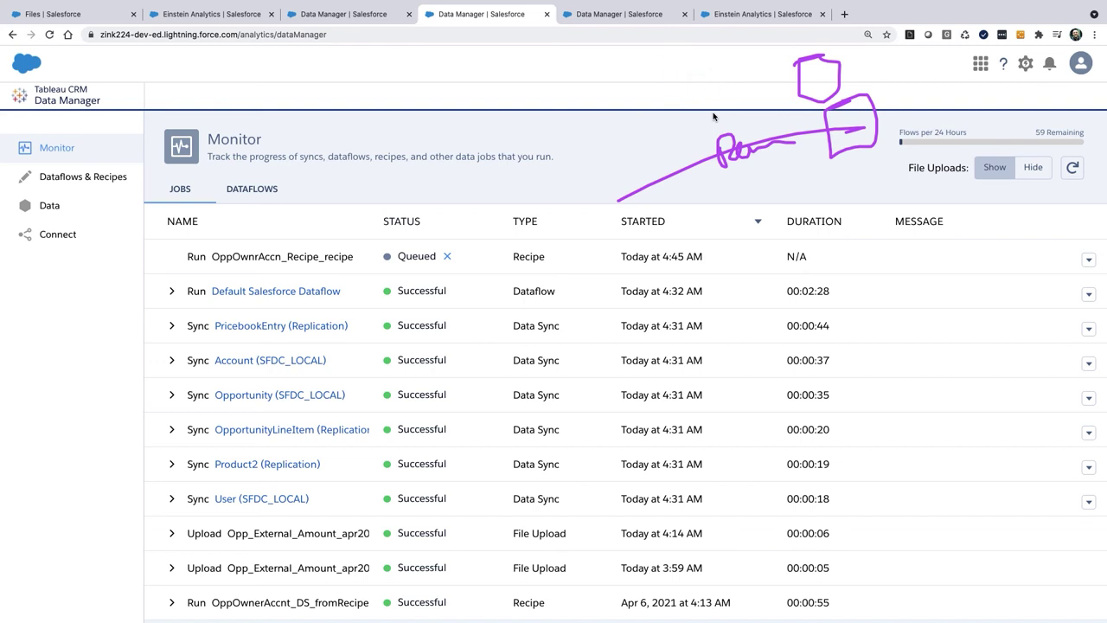
left_click(714, 119)
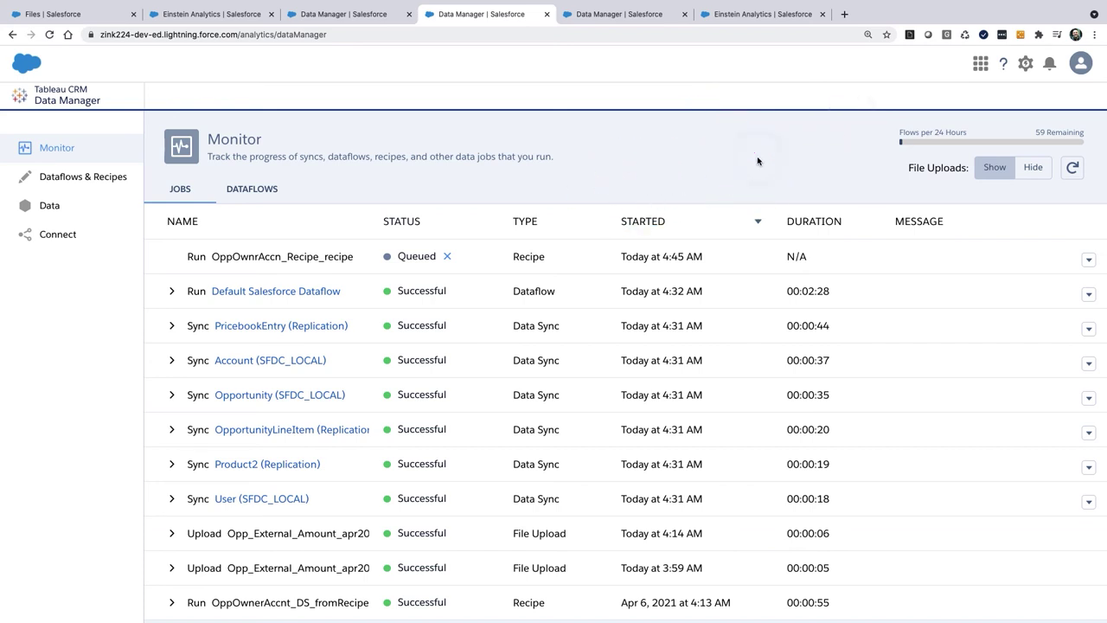
mouse_move(742, 251)
left_mouse_down()
mouse_move(731, 299)
mouse_move(378, 272)
mouse_move(839, 212)
left_mouse_up()
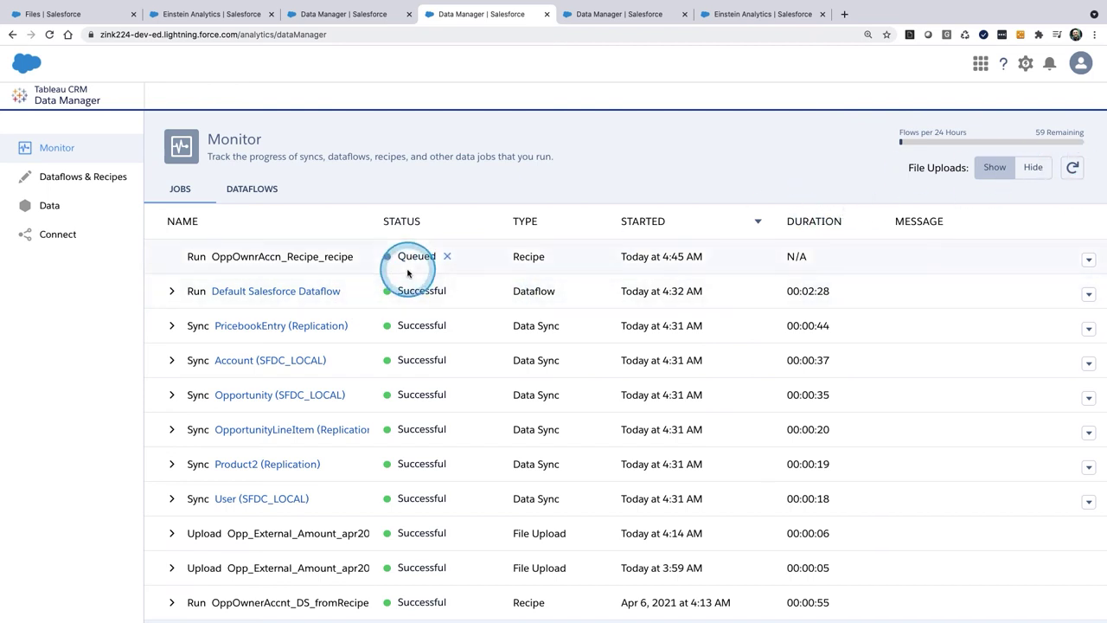
left_click_drag(412, 273, 942, 276)
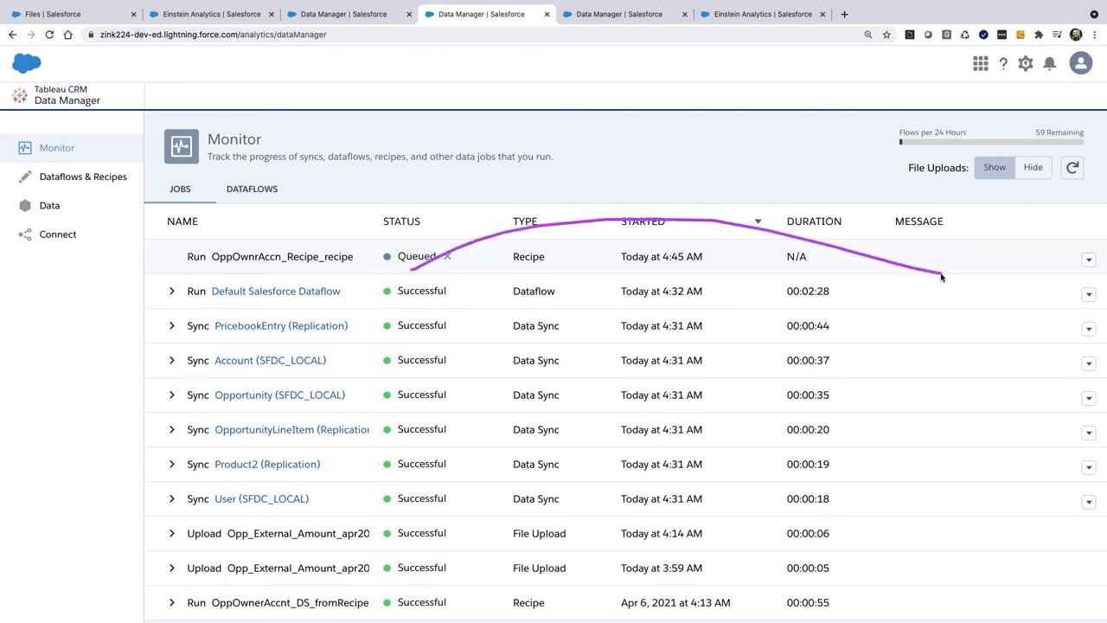
Refresh the job list to check the recipe run's status, and switch to the presentation slides on DataPrep/Recipes.
left_click(1081, 164)
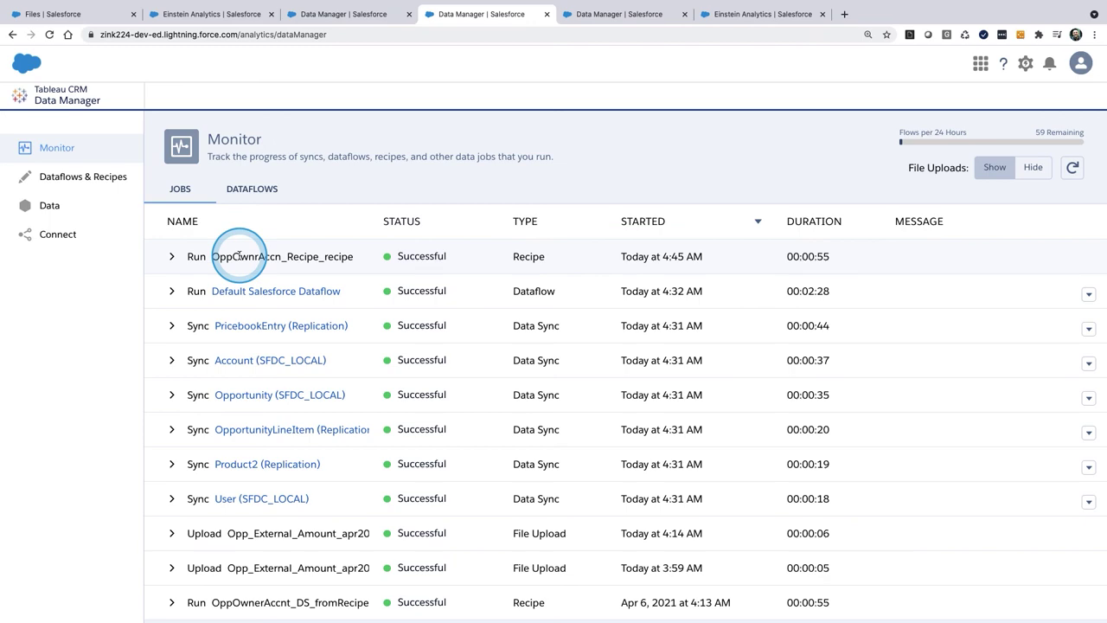
key("ctrl+Right")
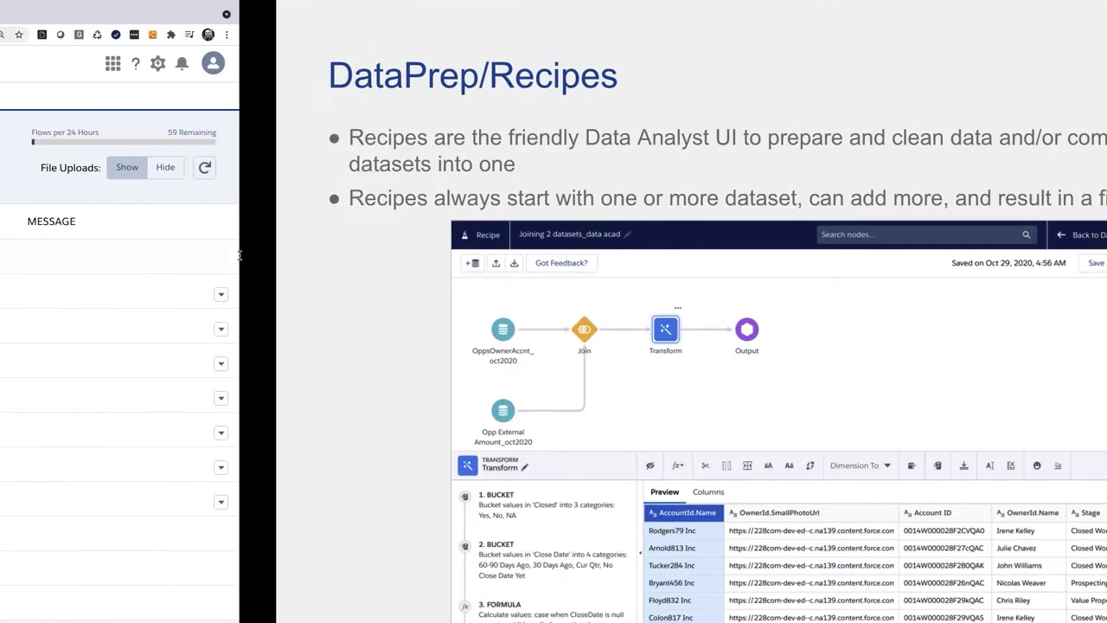
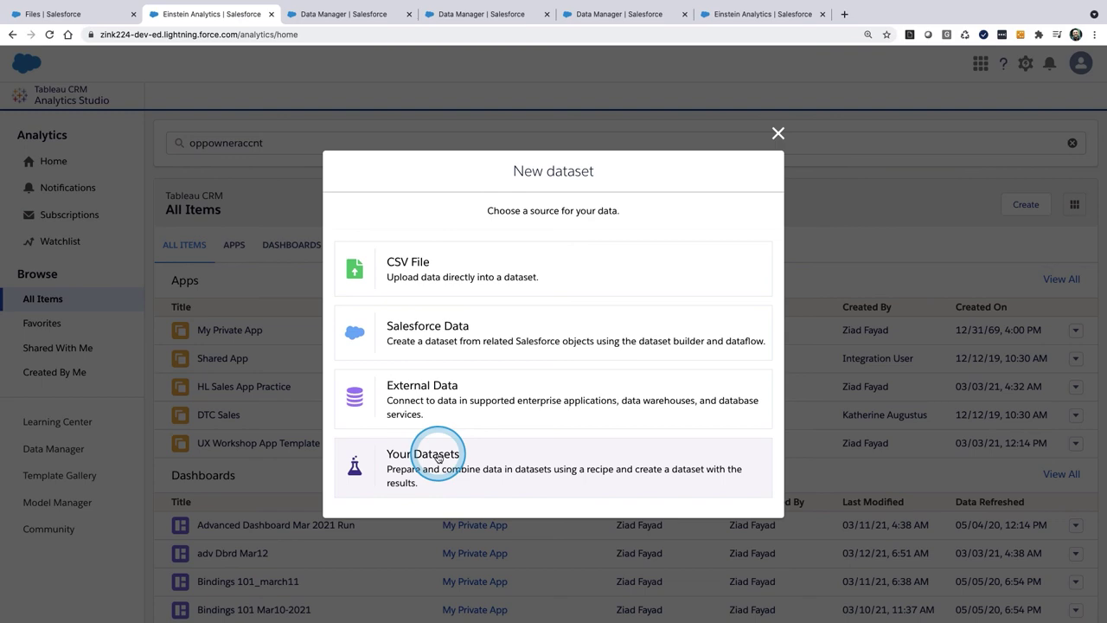
Choose Your Datasets as the new dataset's source and create a blank recipe from Data Manager's recipe list.
left_click(438, 457)
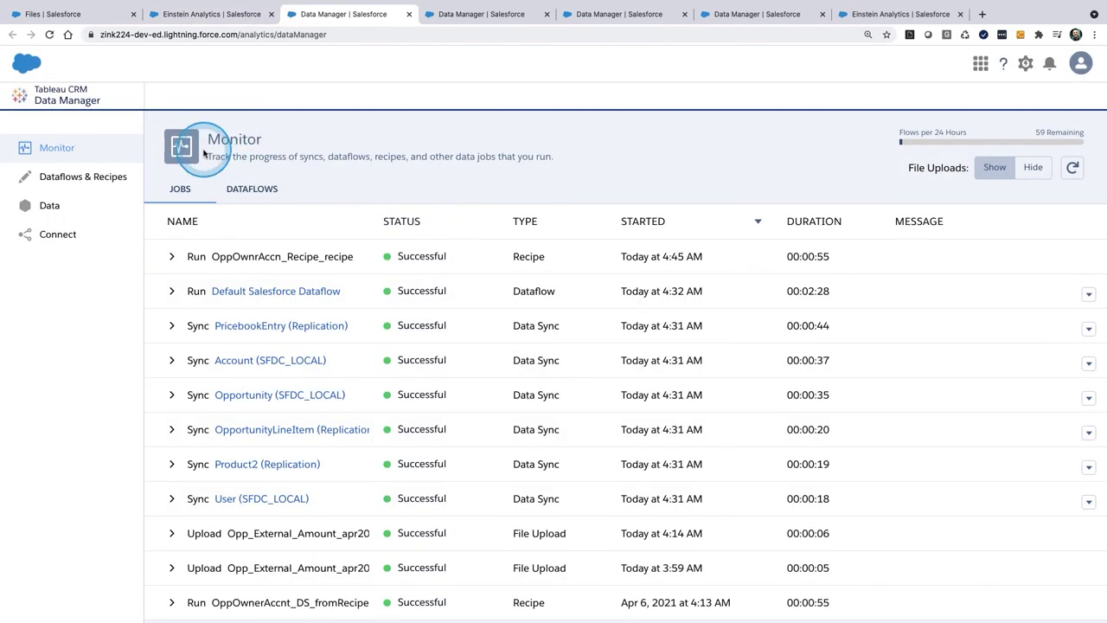
left_click(89, 189)
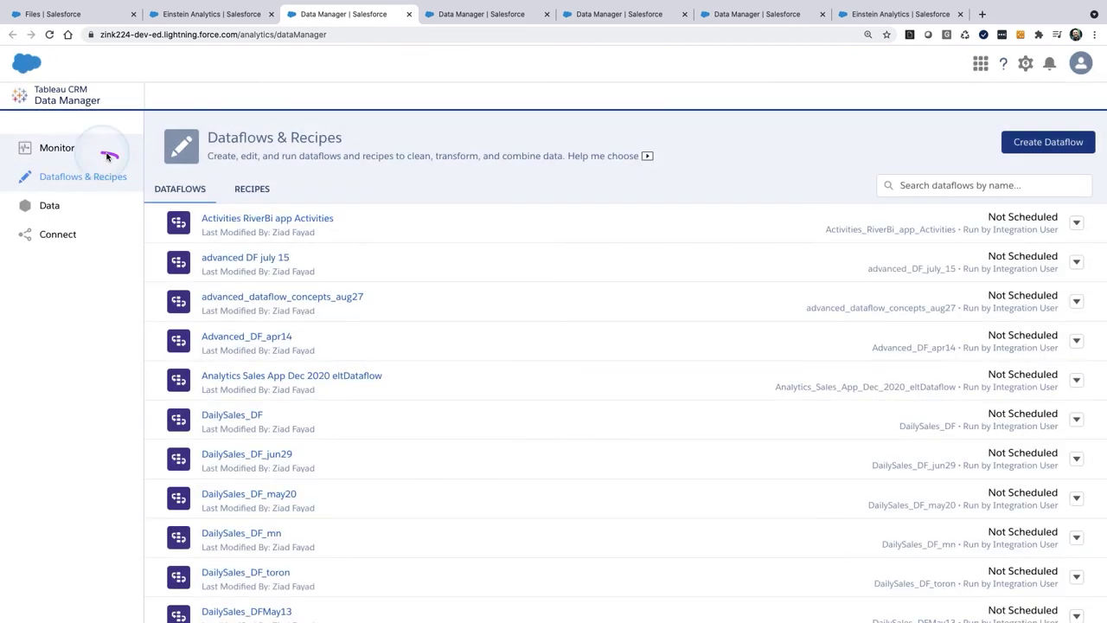
left_click(256, 189)
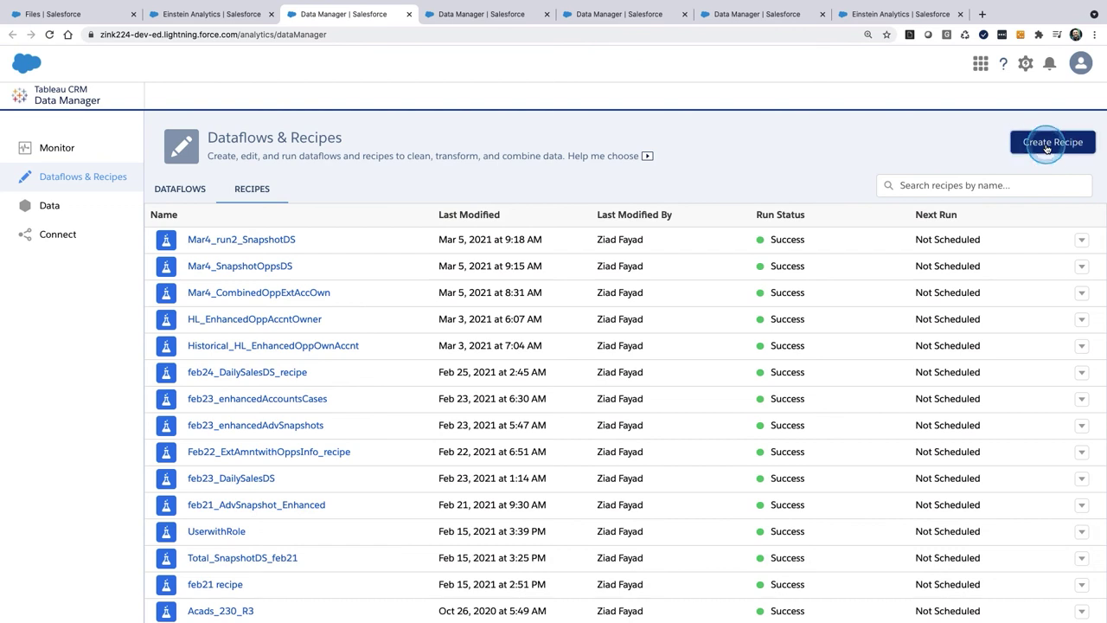
left_click(1046, 149)
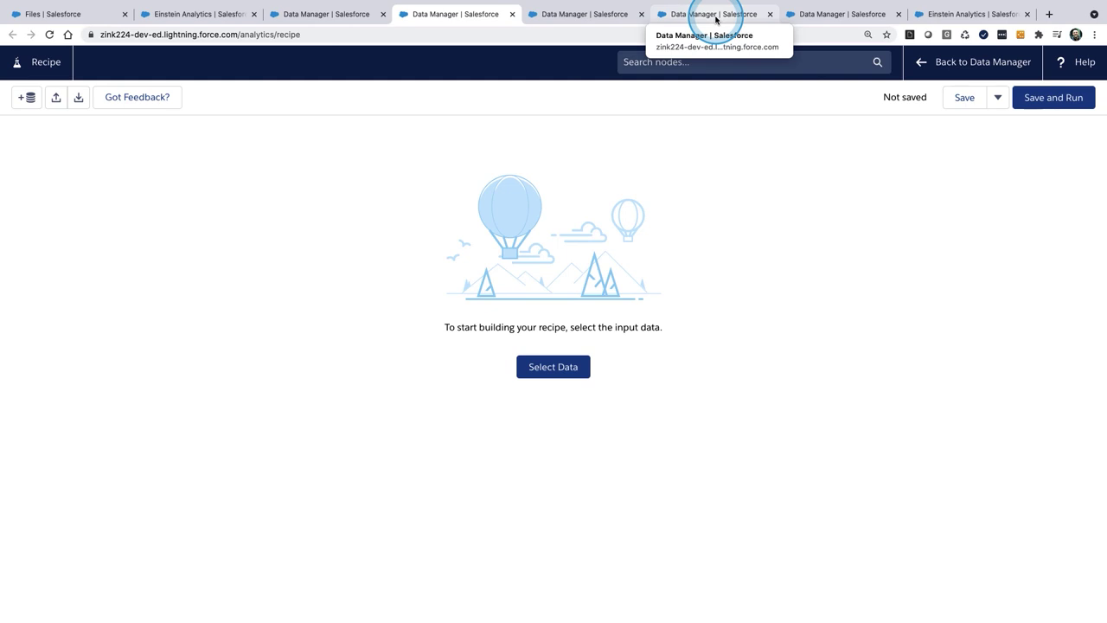
Look through the open Data Manager tabs and return to the list of existing recipes.
left_click(716, 16)
left_click(813, 16)
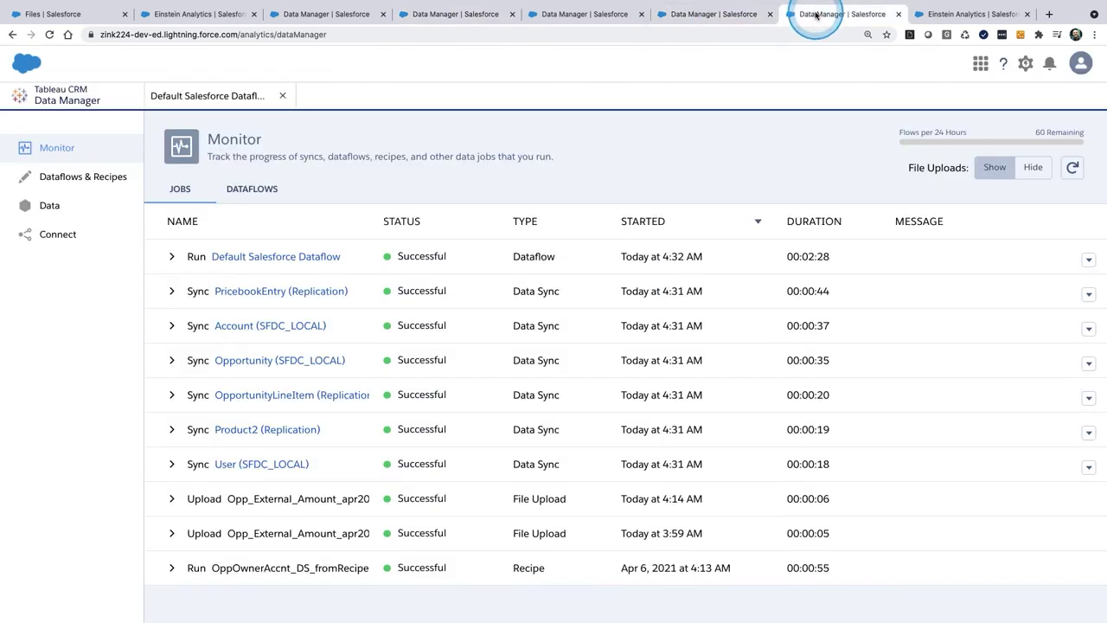
left_click(598, 15)
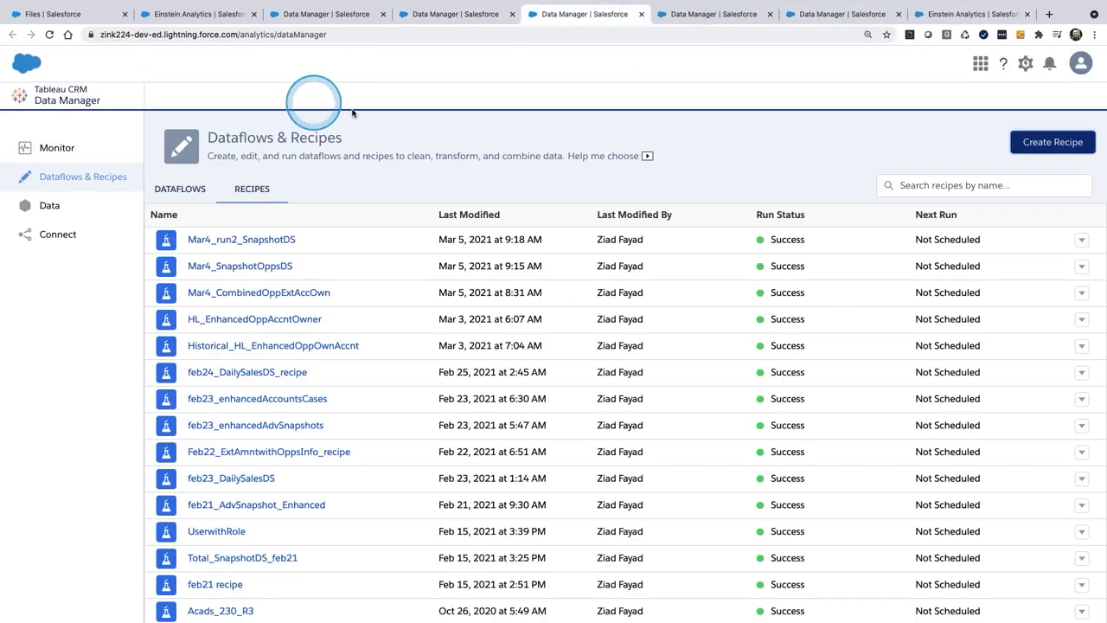
left_click(321, 14)
left_click(419, 16)
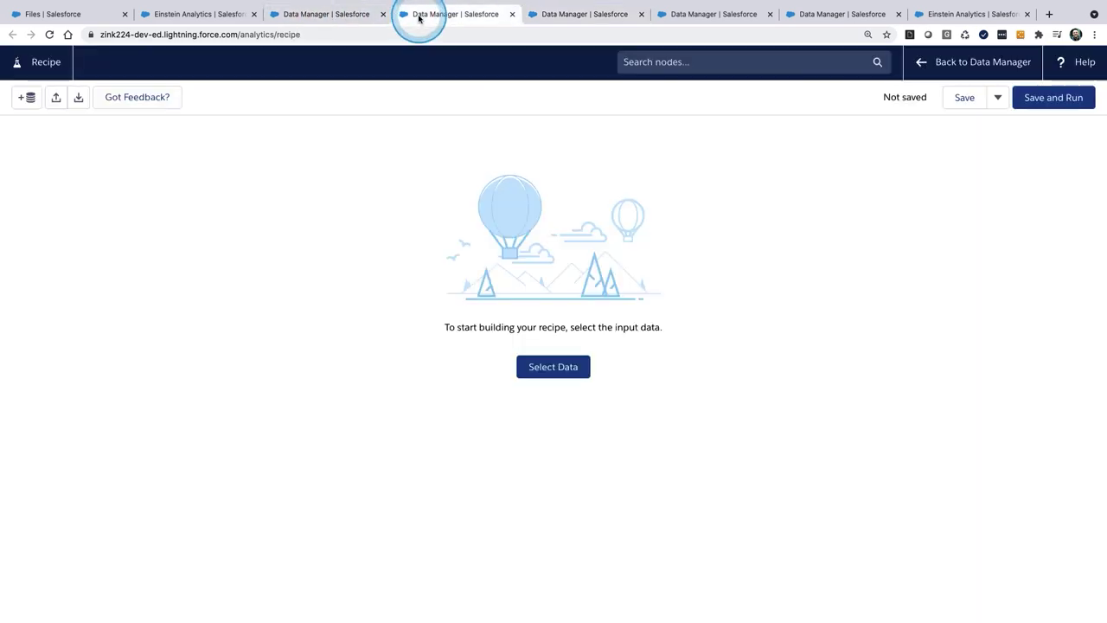
left_click(366, 15)
left_click(208, 241)
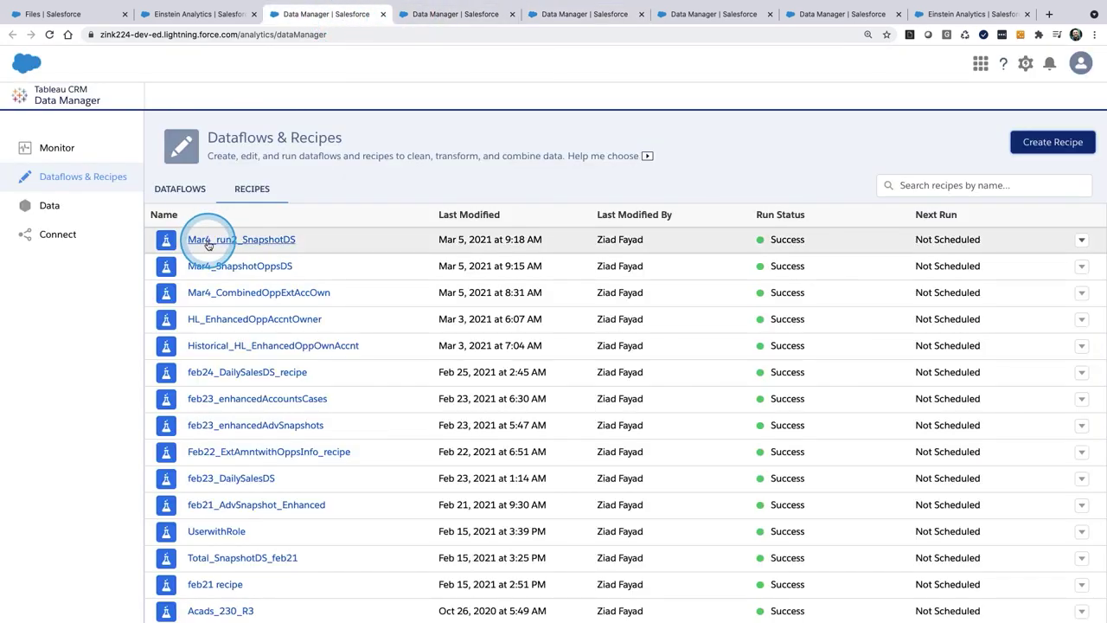
Look through the full list of existing recipes for the recipe that was just run.
scroll(207, 245, "down", 3)
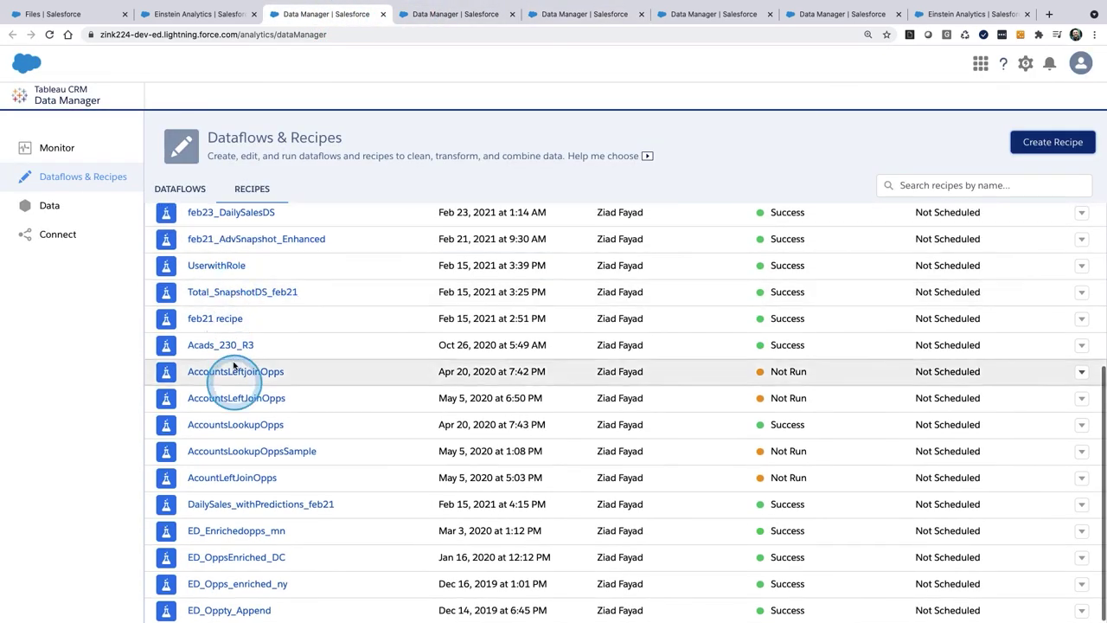
scroll(276, 497, "up", 1)
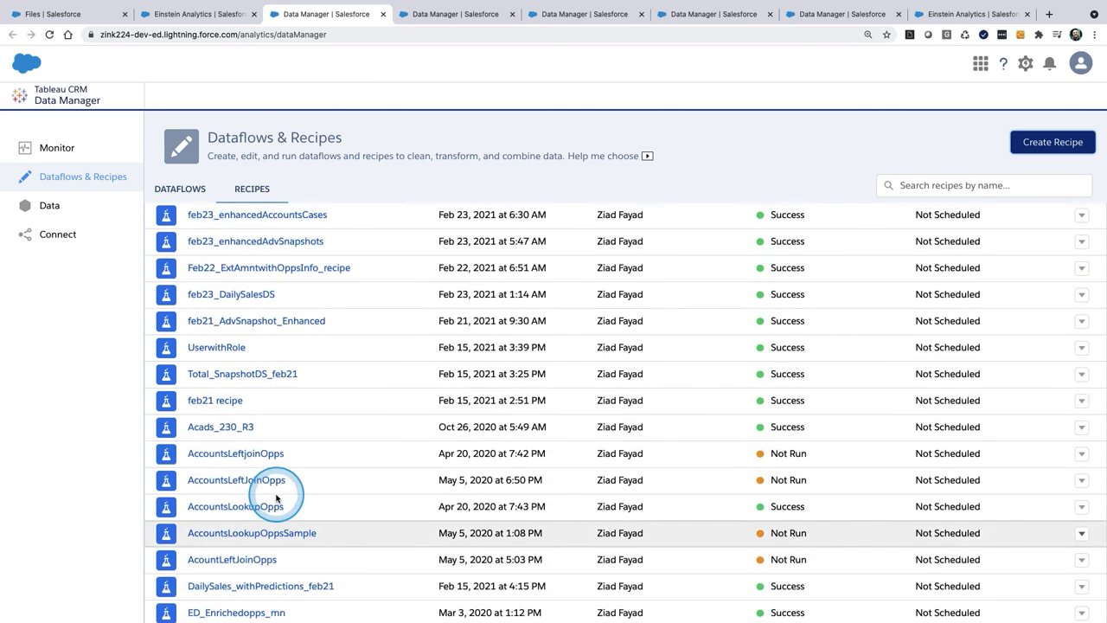
scroll(277, 498, "up", 3)
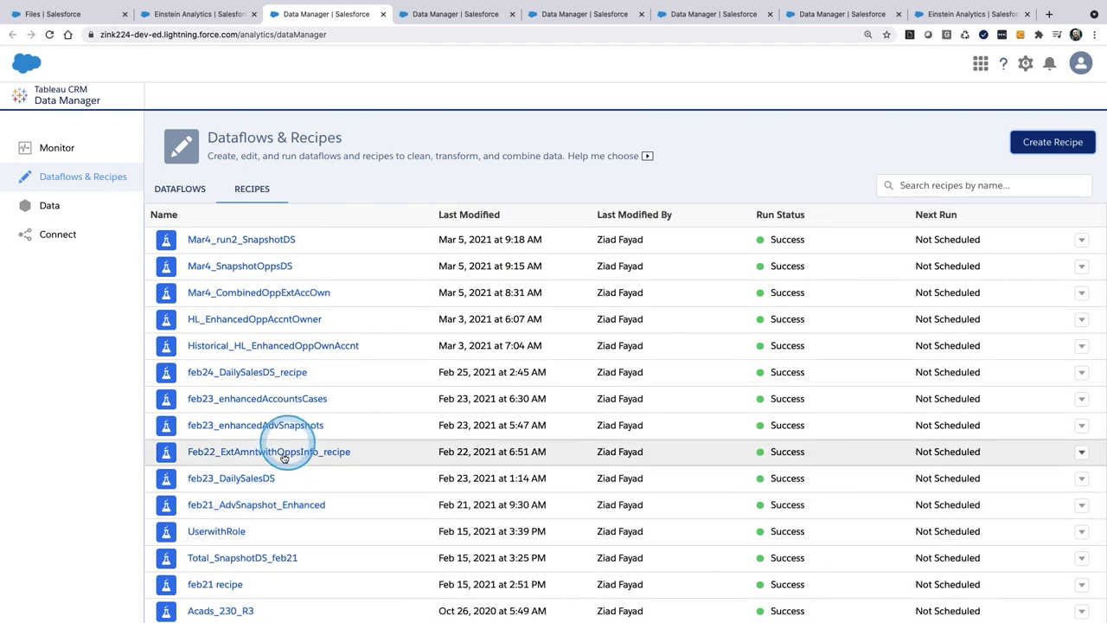
scroll(292, 459, "down", 3)
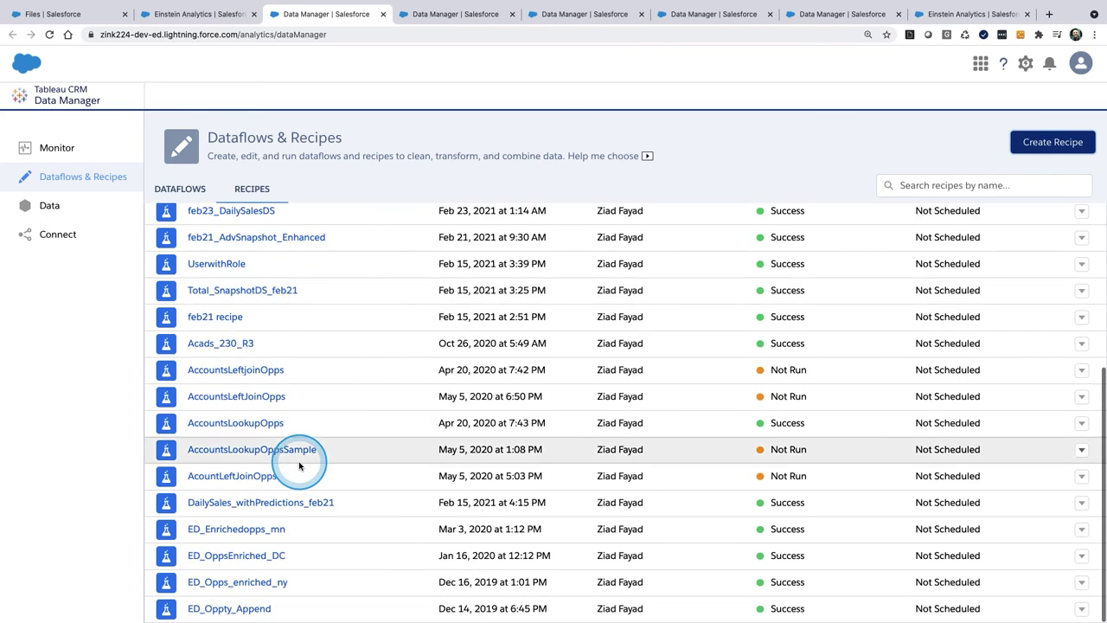
scroll(298, 411, "up", 3)
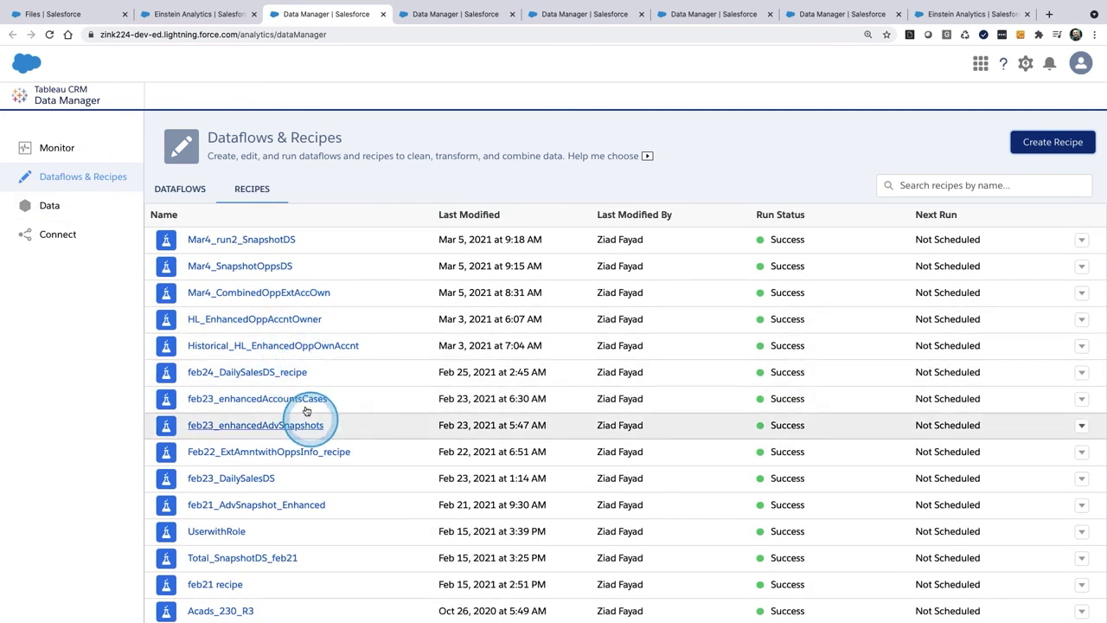
scroll(307, 416, "down", 3)
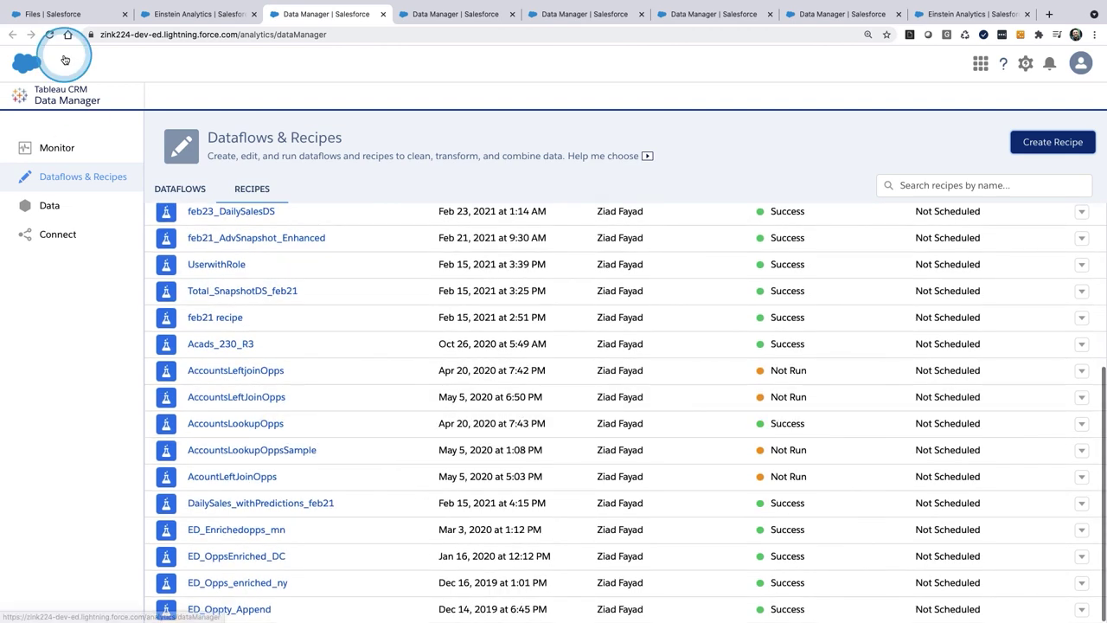
Reload Data Manager, reopen the recipes list, and look through it again for the recently run recipe.
left_click(65, 60)
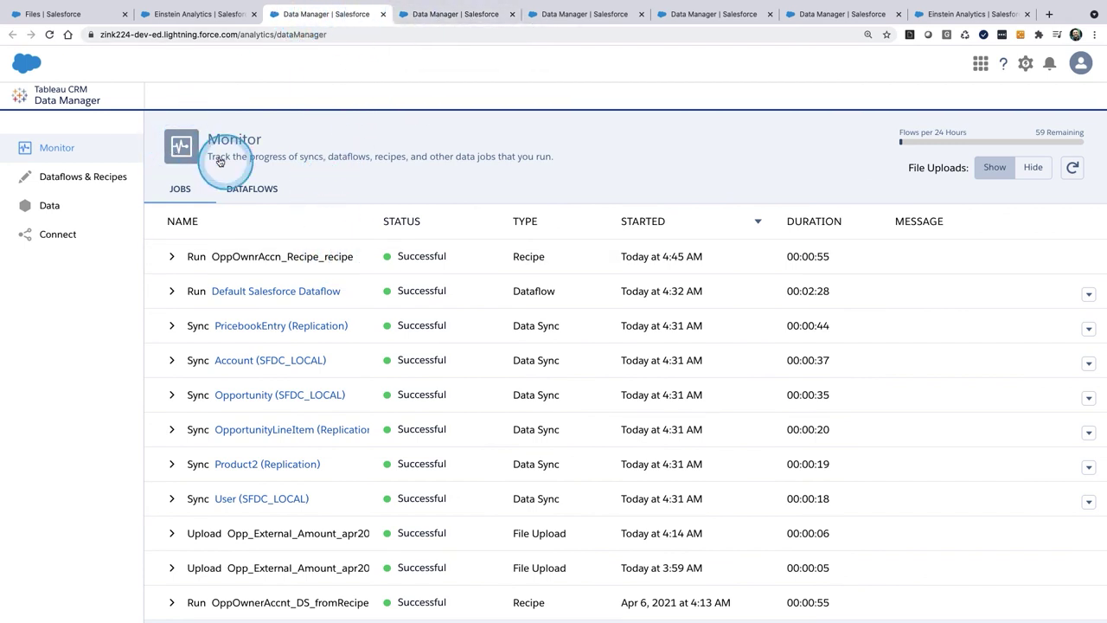
left_click(102, 175)
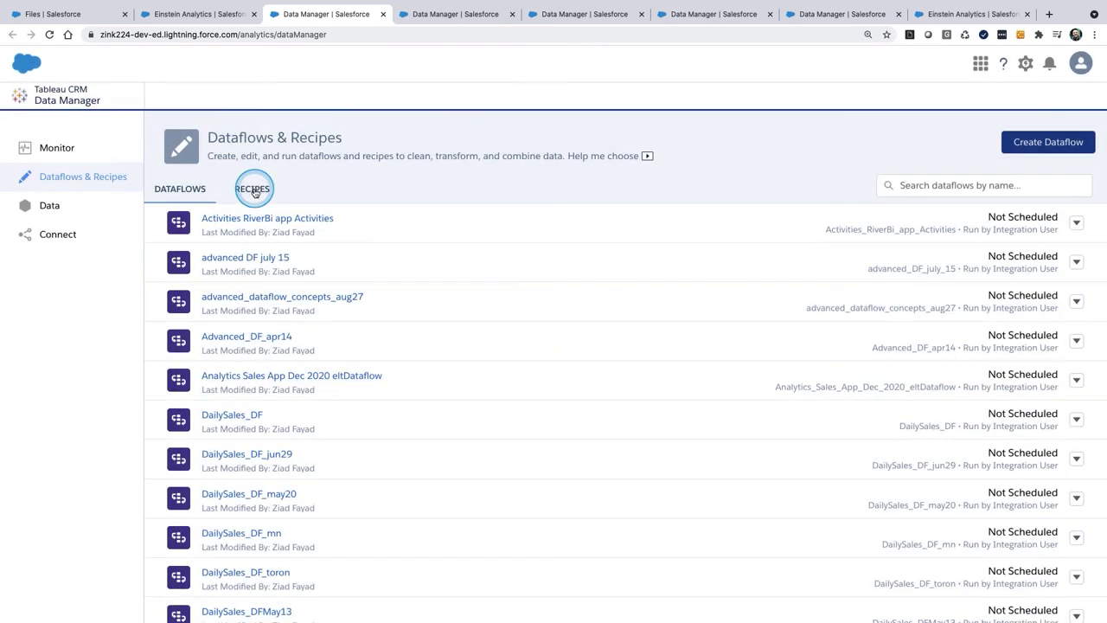
left_click(252, 187)
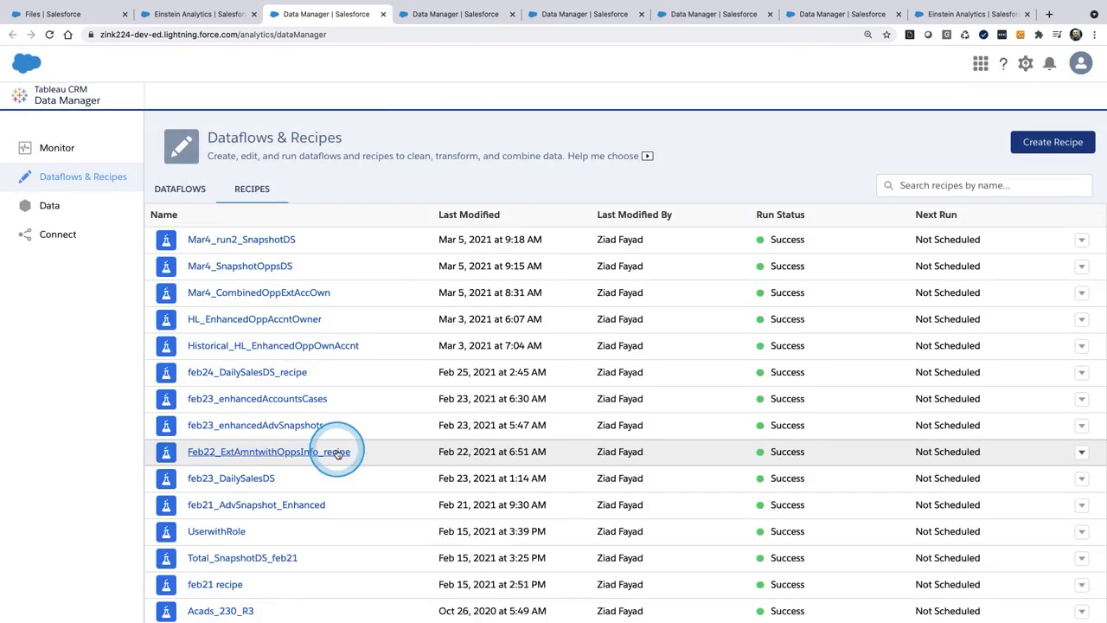
scroll(337, 451, "down", 5)
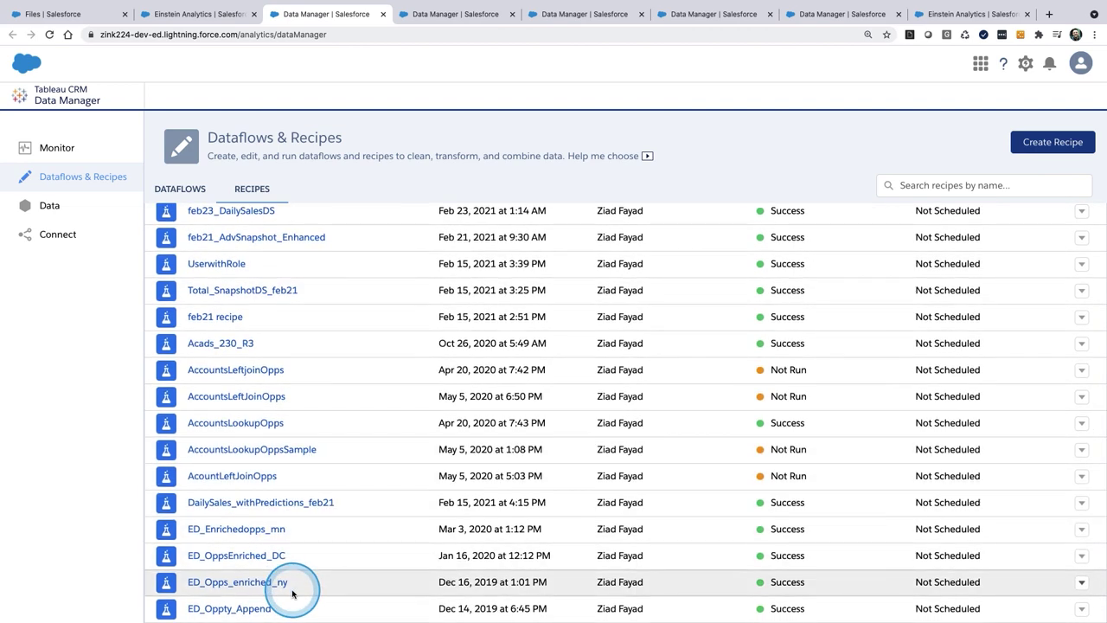
scroll(293, 593, "up", 3)
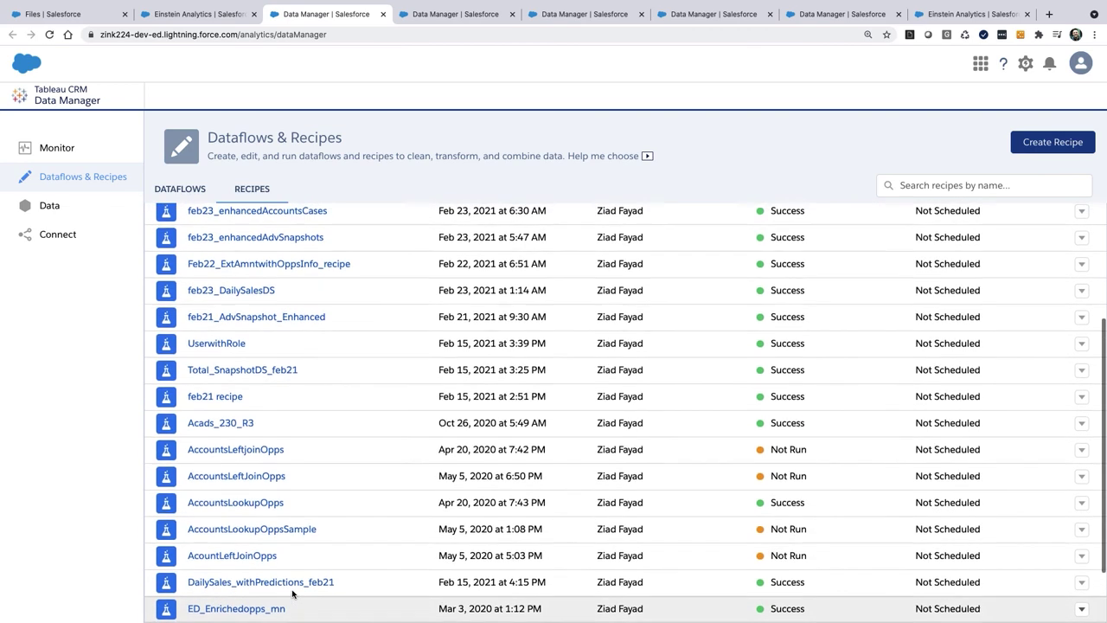
scroll(292, 594, "up", 2)
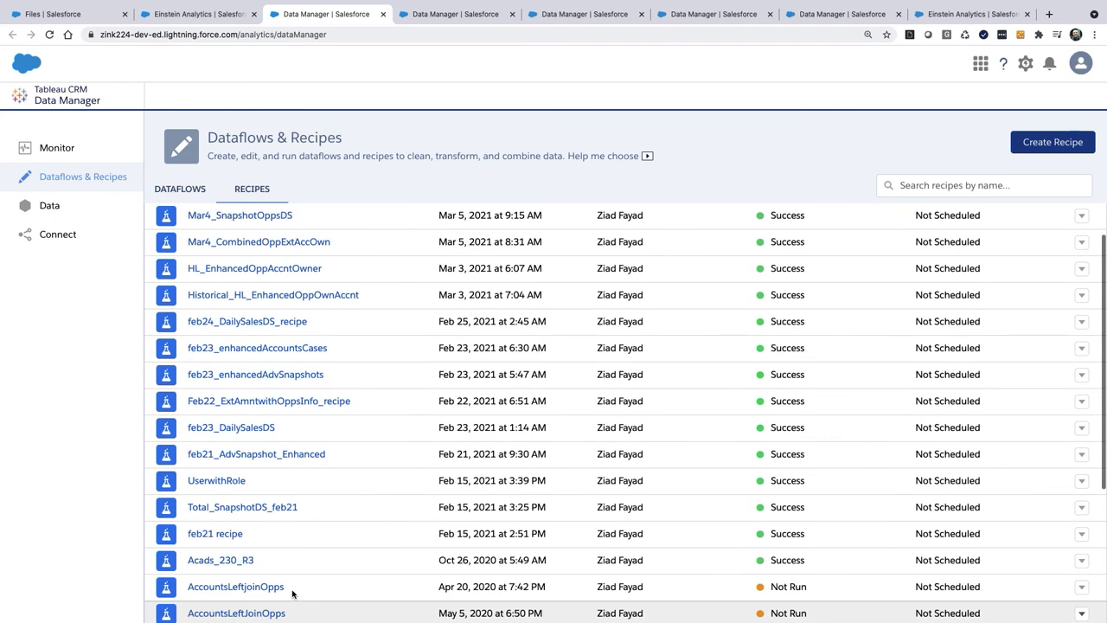
left_click(307, 364)
scroll(307, 364, "up", 1)
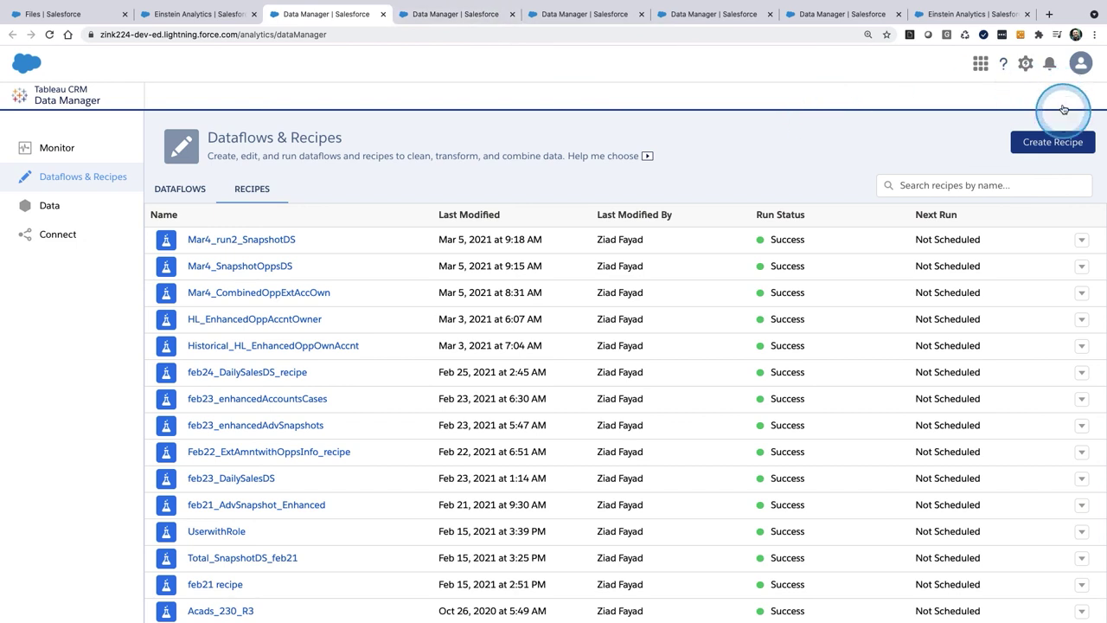
Create a new recipe and browse the datasets and connected objects available as its input data.
left_click(1049, 149)
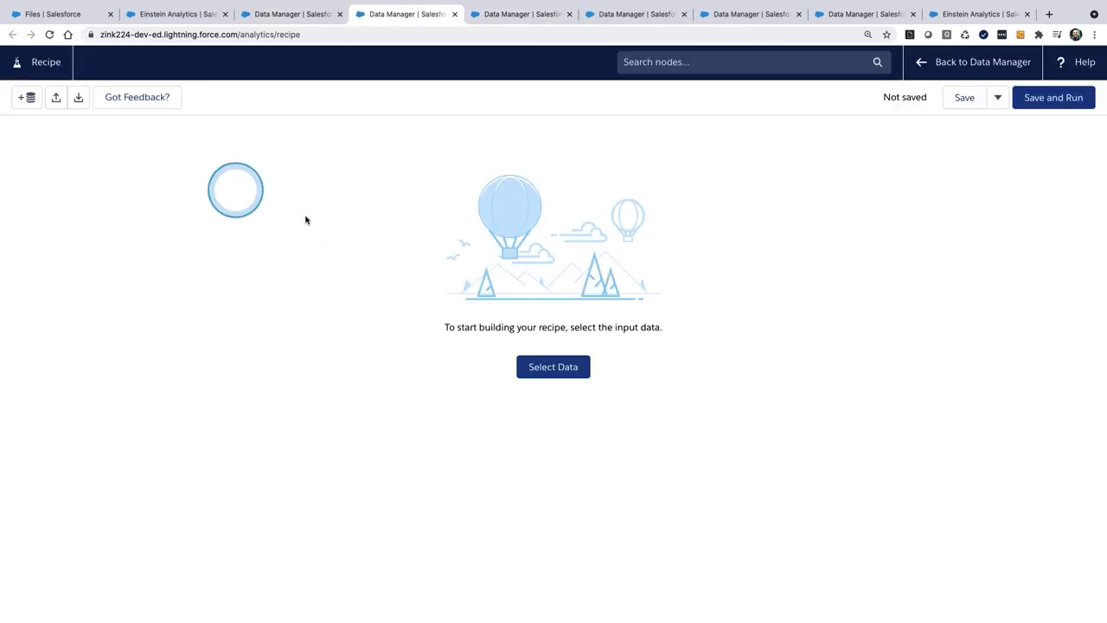
left_click(568, 371)
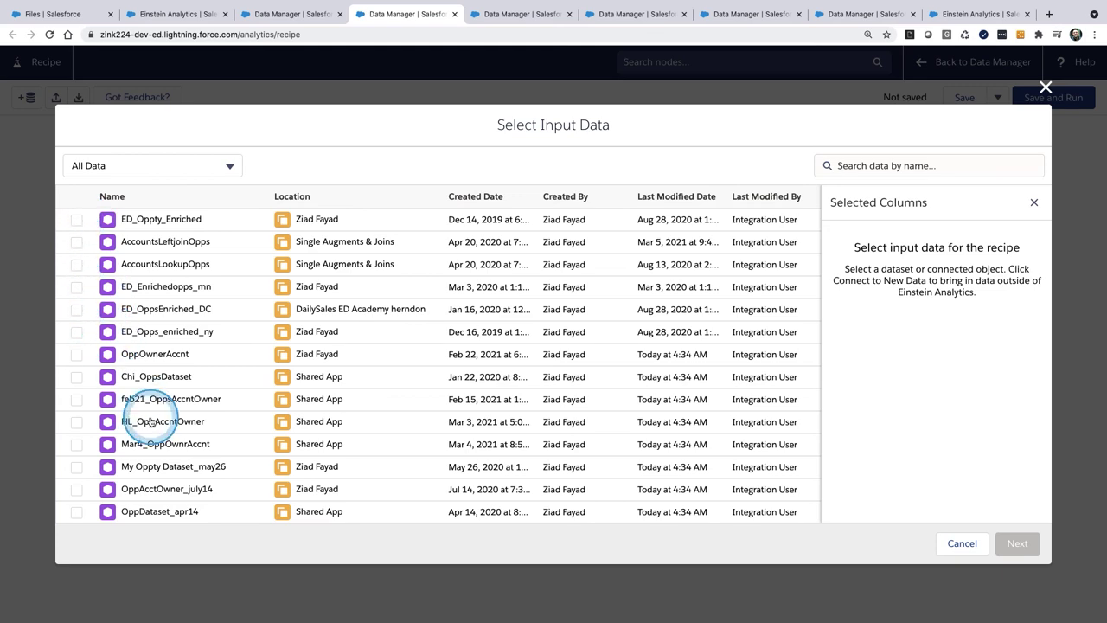
scroll(150, 421, "down", 1)
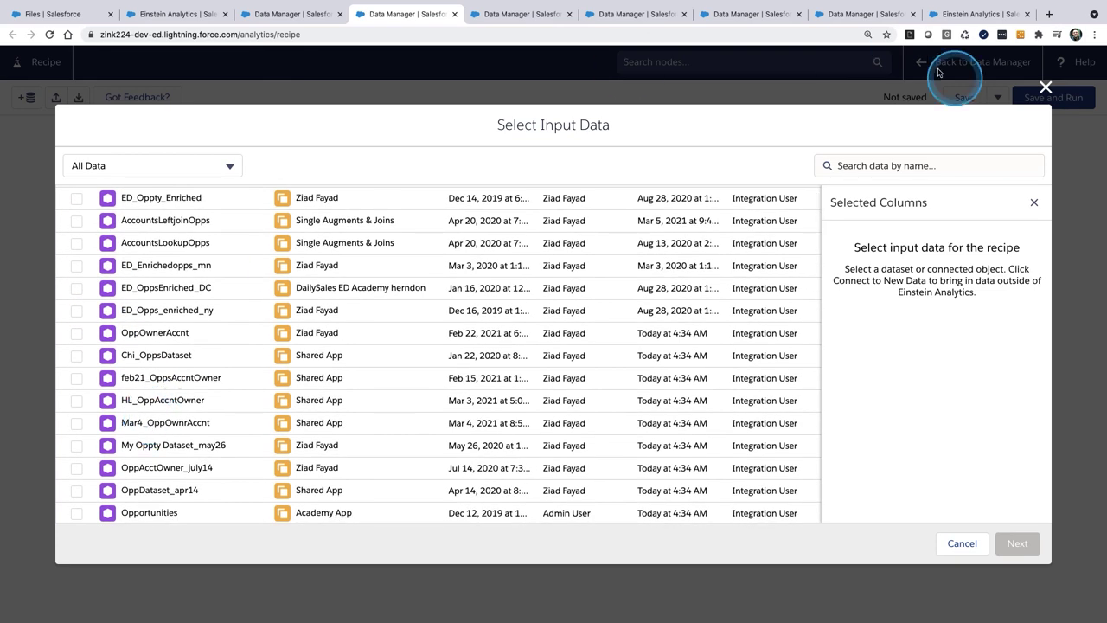
scroll(154, 442, "down", 10)
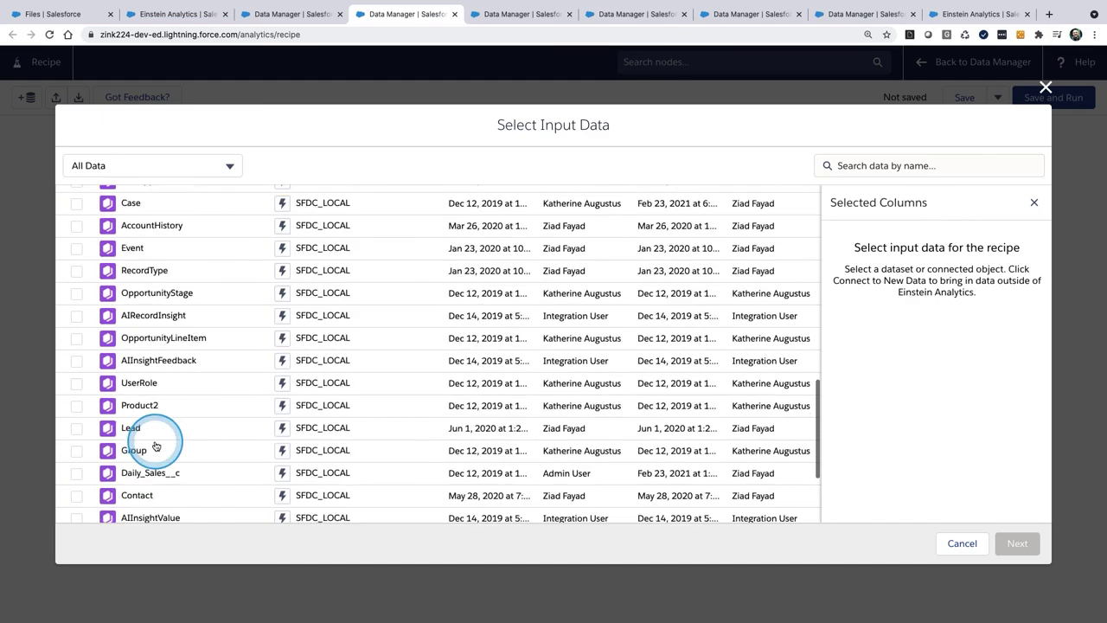
scroll(155, 446, "up", 5)
scroll(155, 445, "down", 5)
scroll(155, 445, "up", 6)
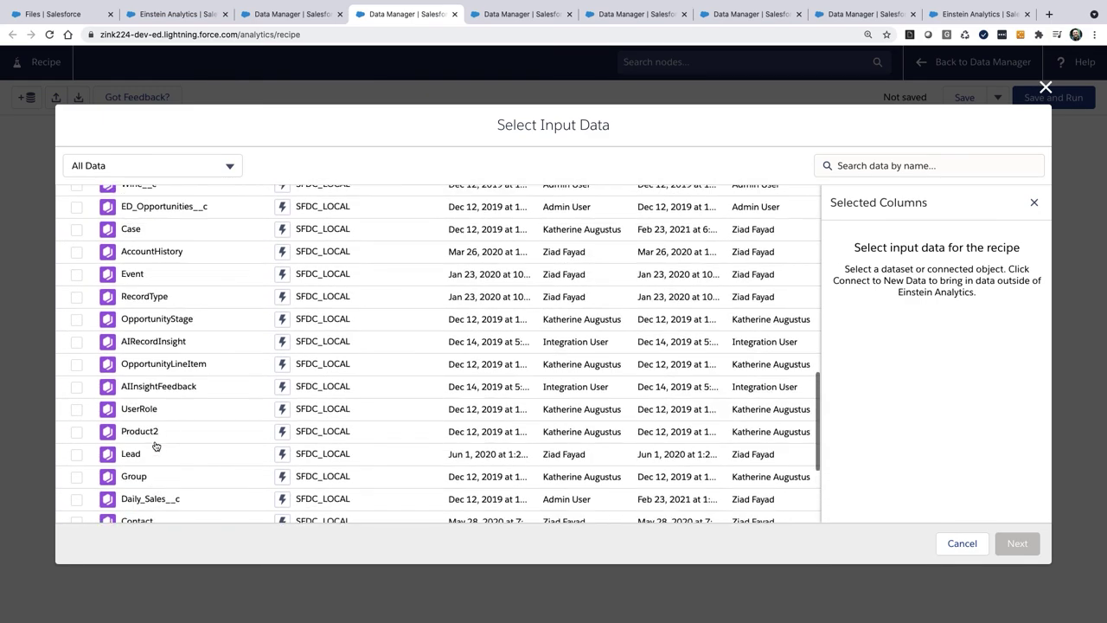
scroll(156, 445, "up", 15)
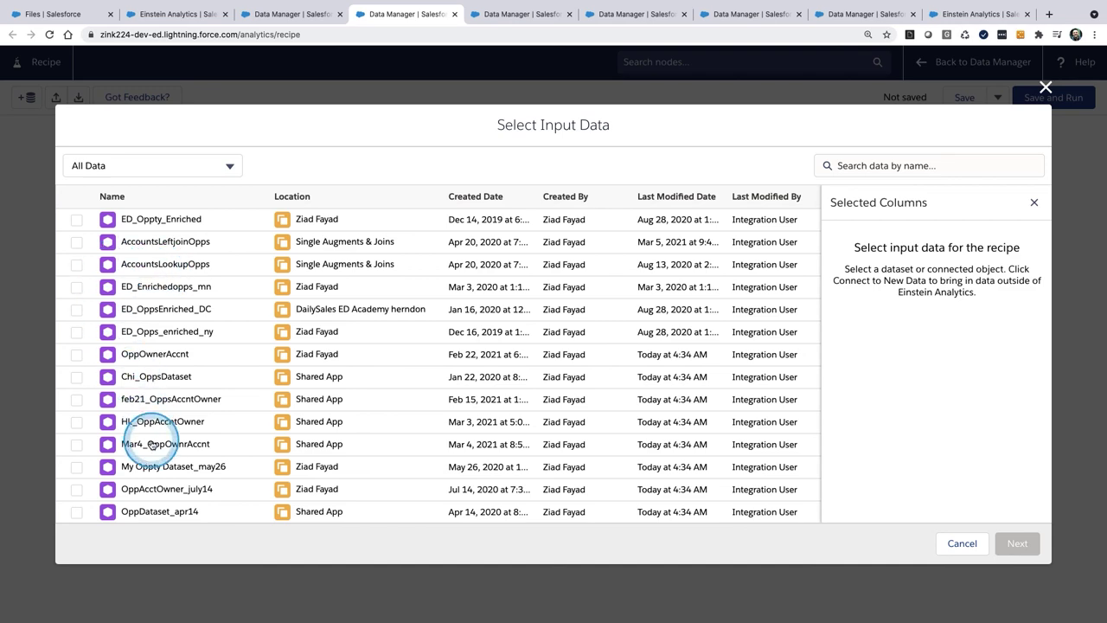
scroll(132, 433, "down", 2)
scroll(173, 440, "down", 2)
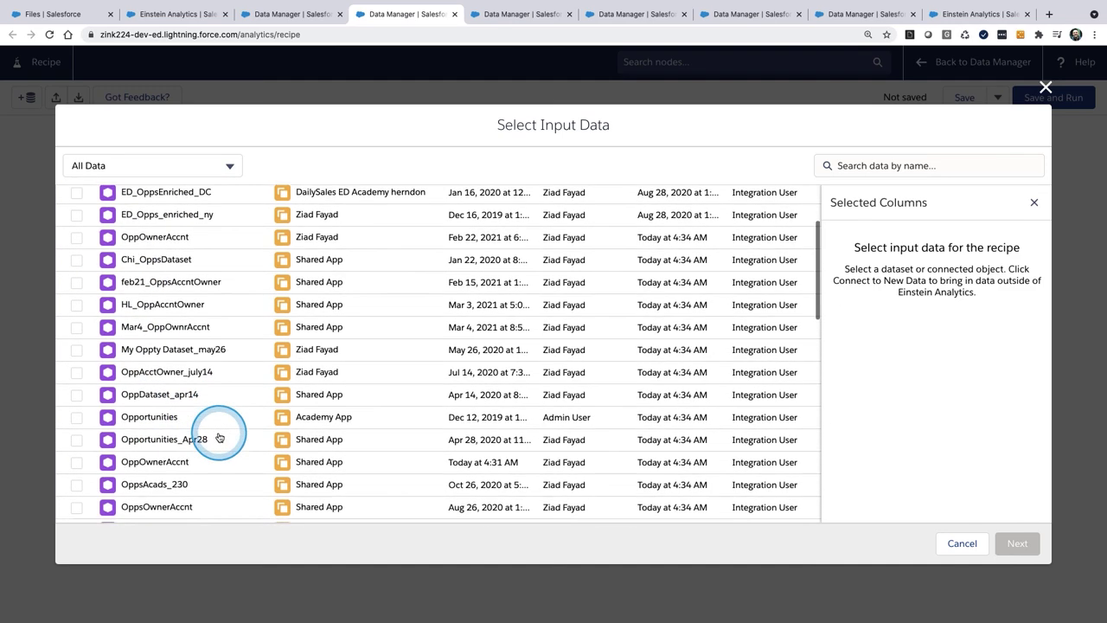
Search the input data for Oppown and external, selecting OppOwnerAccnt in Shared App and Opp External Amount-apr2021.
left_click(930, 166)
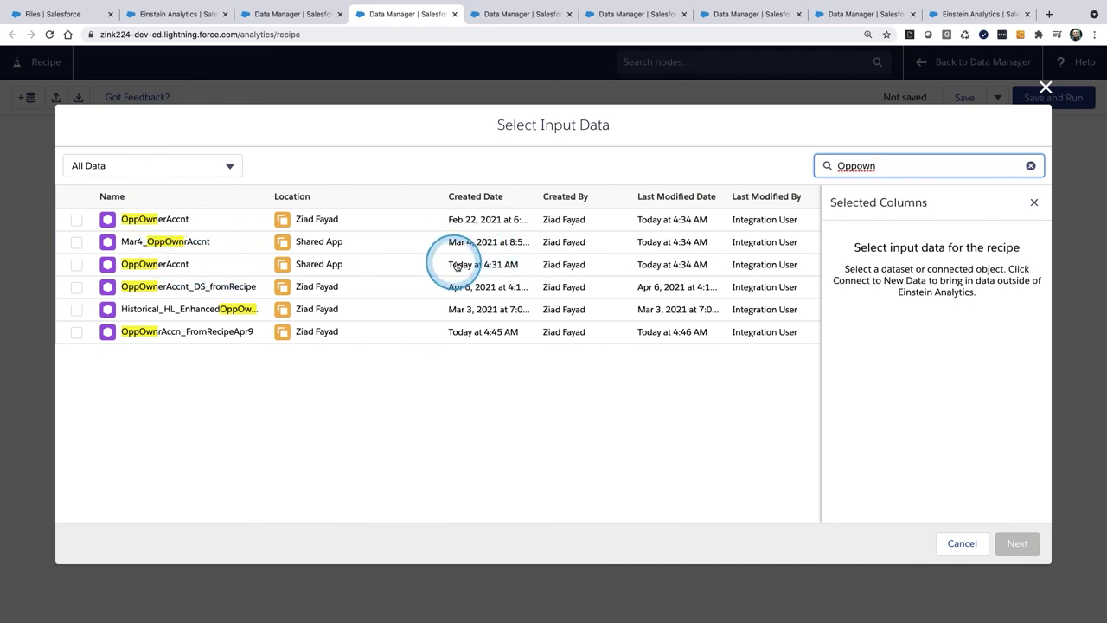
left_click(76, 266)
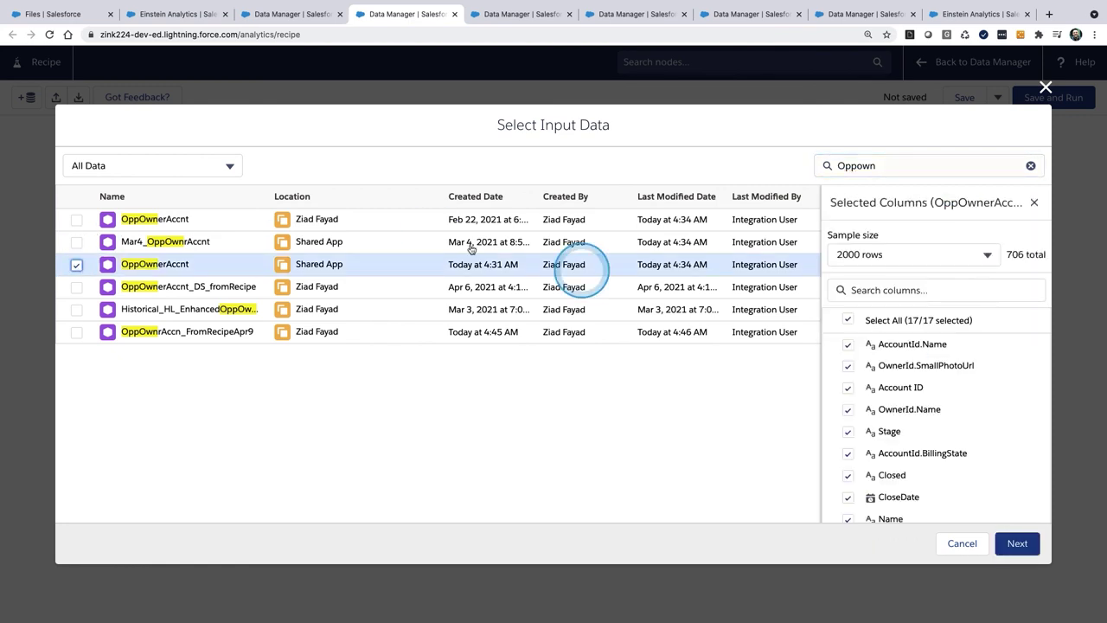
left_click(888, 169)
left_click_drag(851, 169, 818, 165)
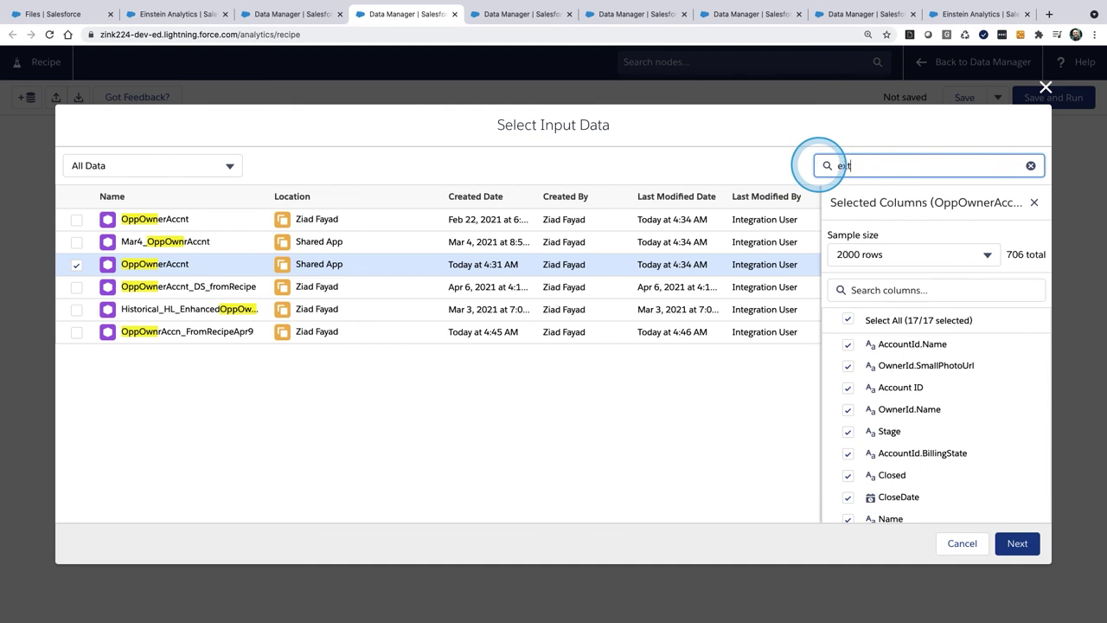
left_click(1033, 202)
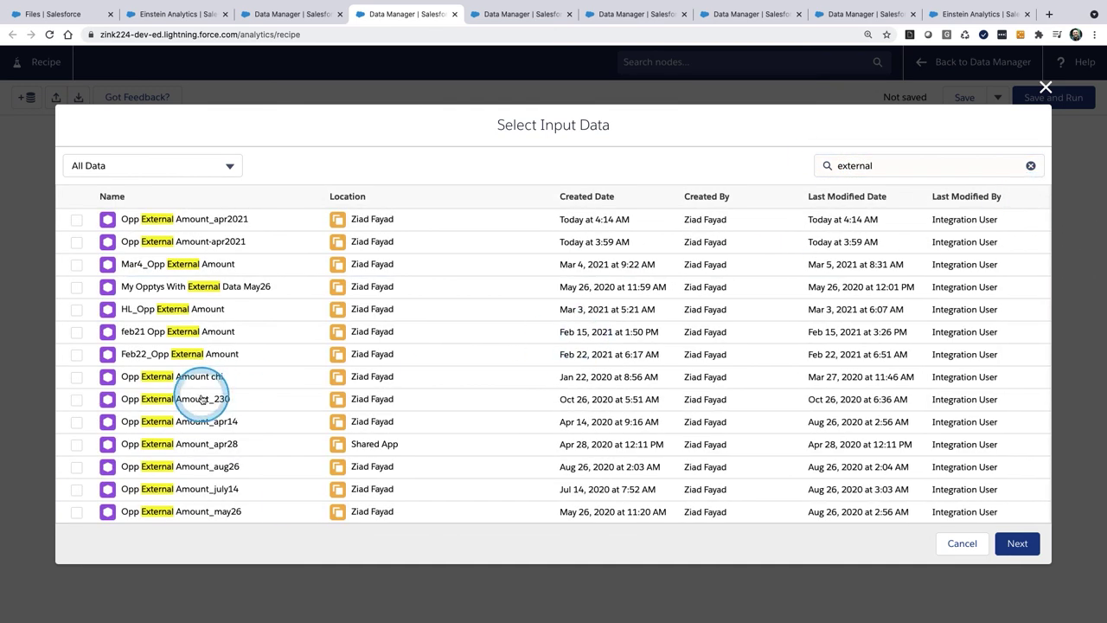
left_click(77, 242)
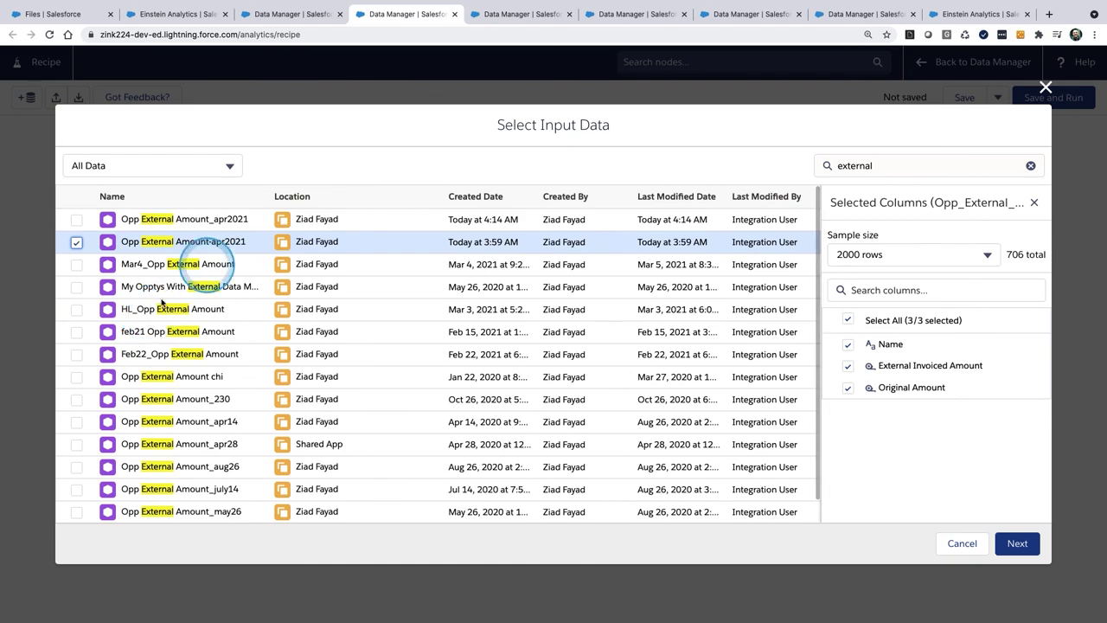
Clear the data search, check OppOwnerAccnt in Shared App and Opp External Amount-apr2021 in the full list, and add both to the recipe.
left_click(1038, 168)
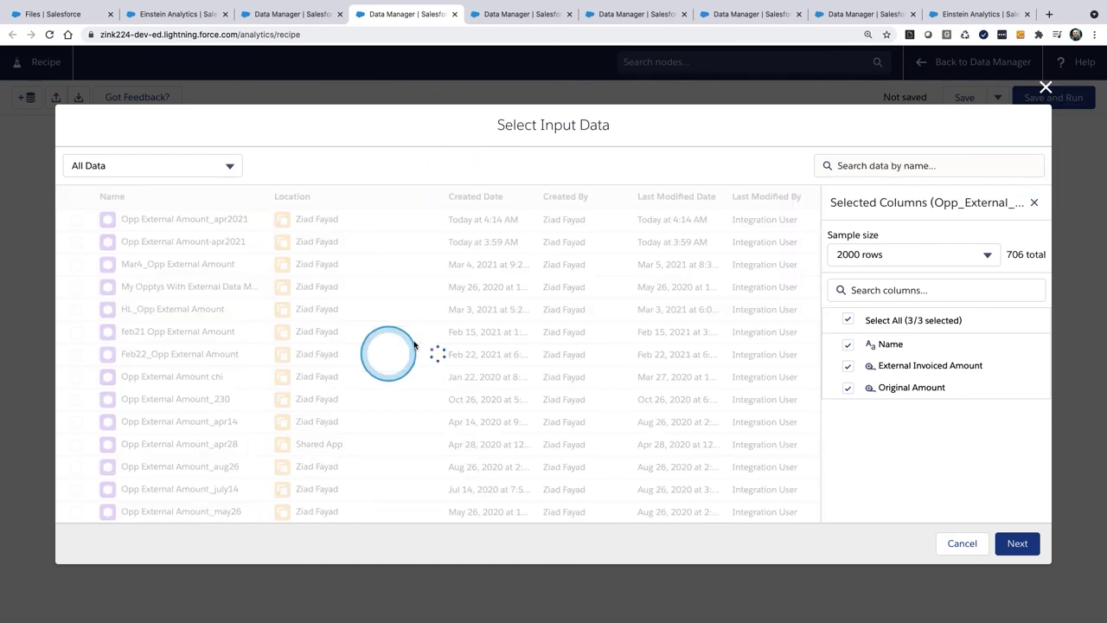
scroll(251, 365, "down", 5)
scroll(252, 365, "down", 5)
scroll(252, 365, "up", 15)
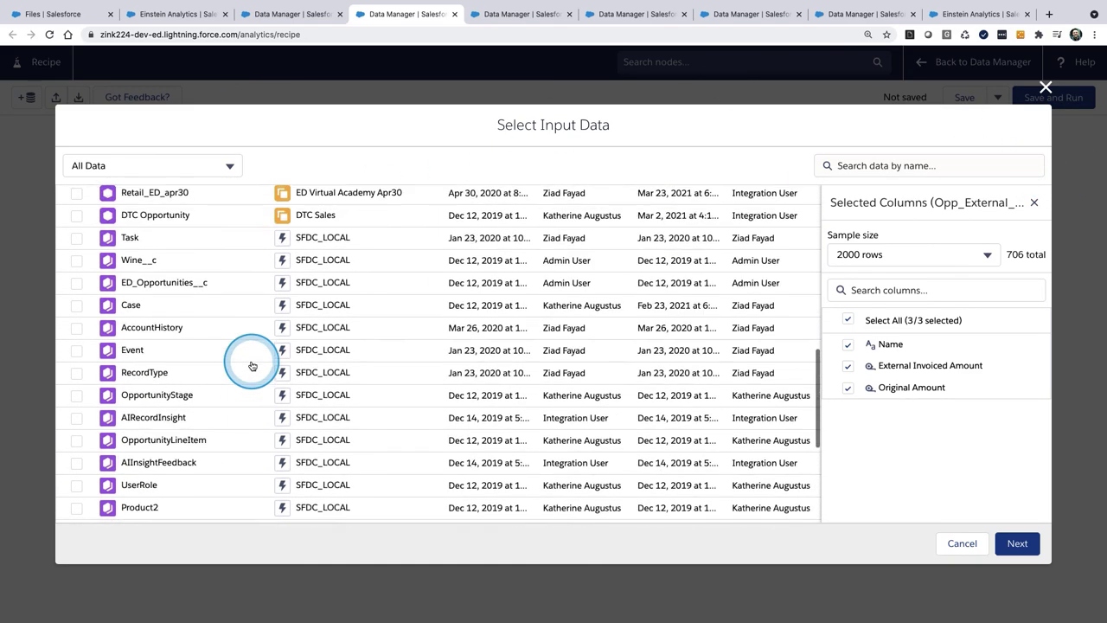
scroll(251, 365, "down", 8)
scroll(251, 365, "down", 4)
scroll(251, 365, "up", 4)
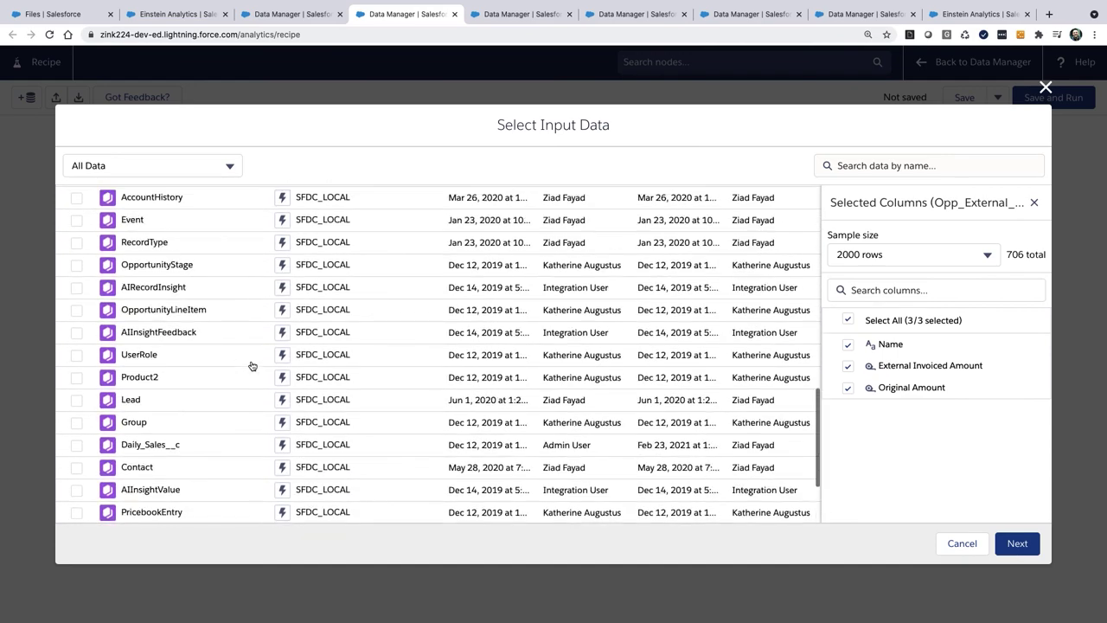
scroll(252, 365, "up", 4)
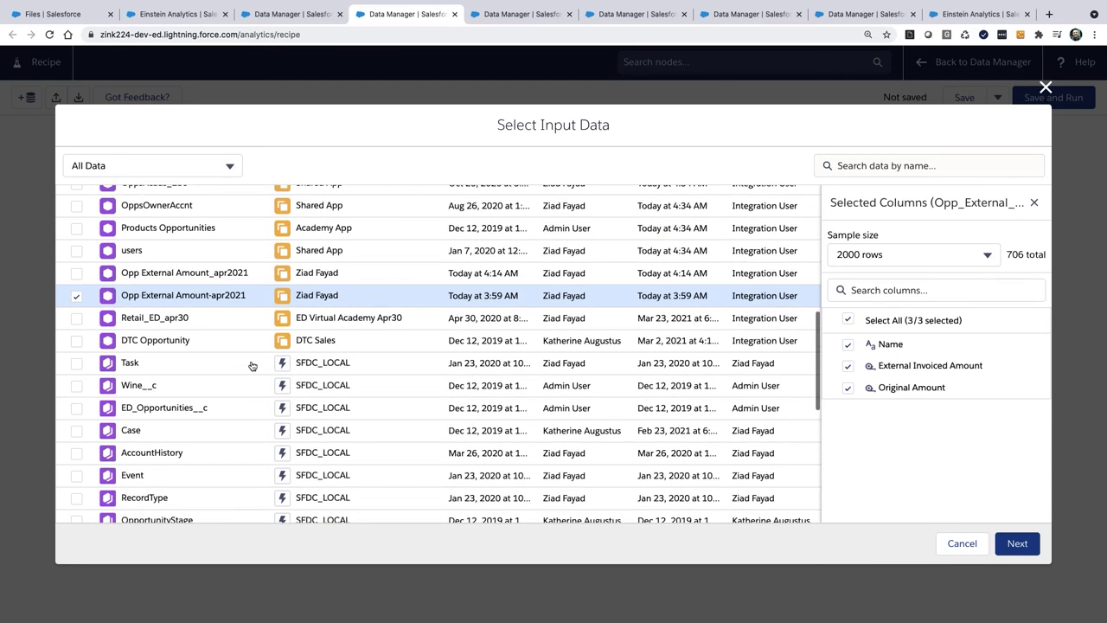
scroll(251, 365, "up", 1)
left_click(105, 336)
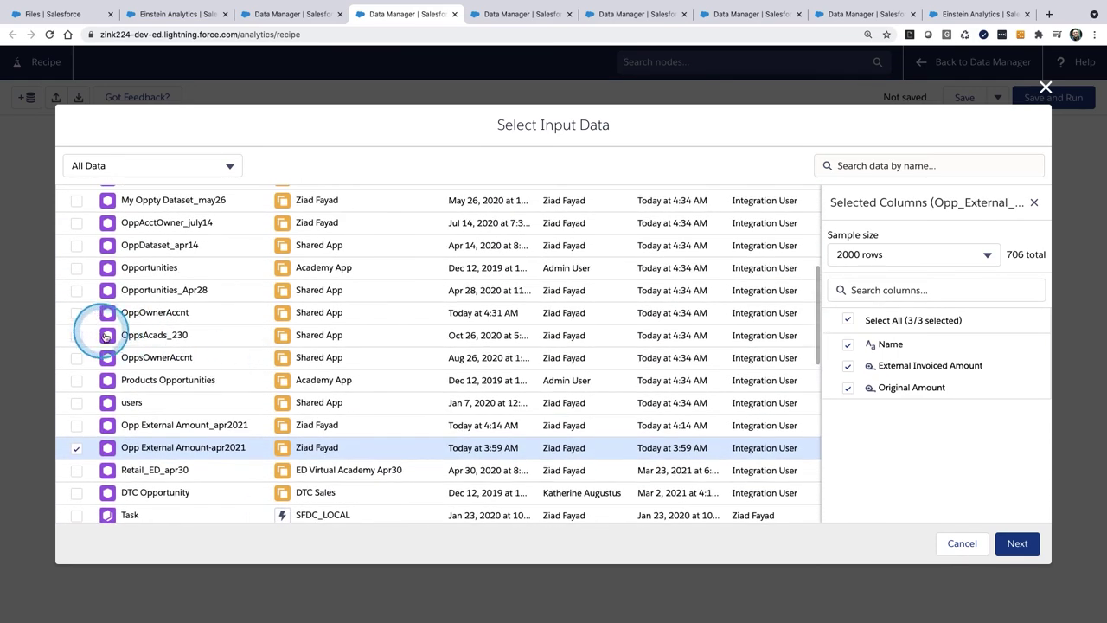
left_click(76, 313)
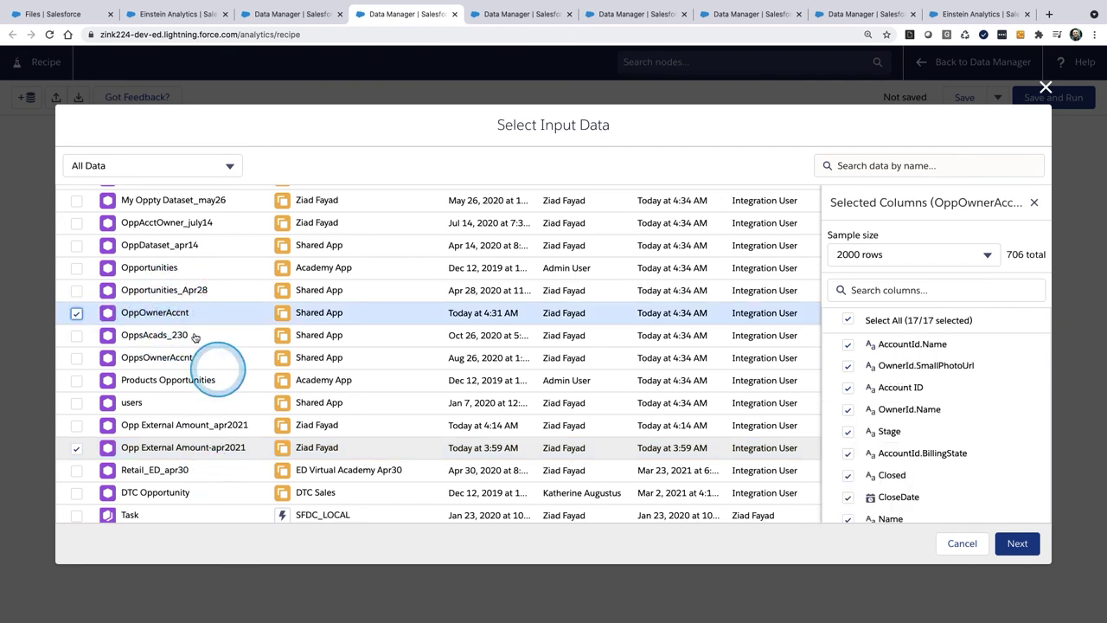
left_click(1018, 543)
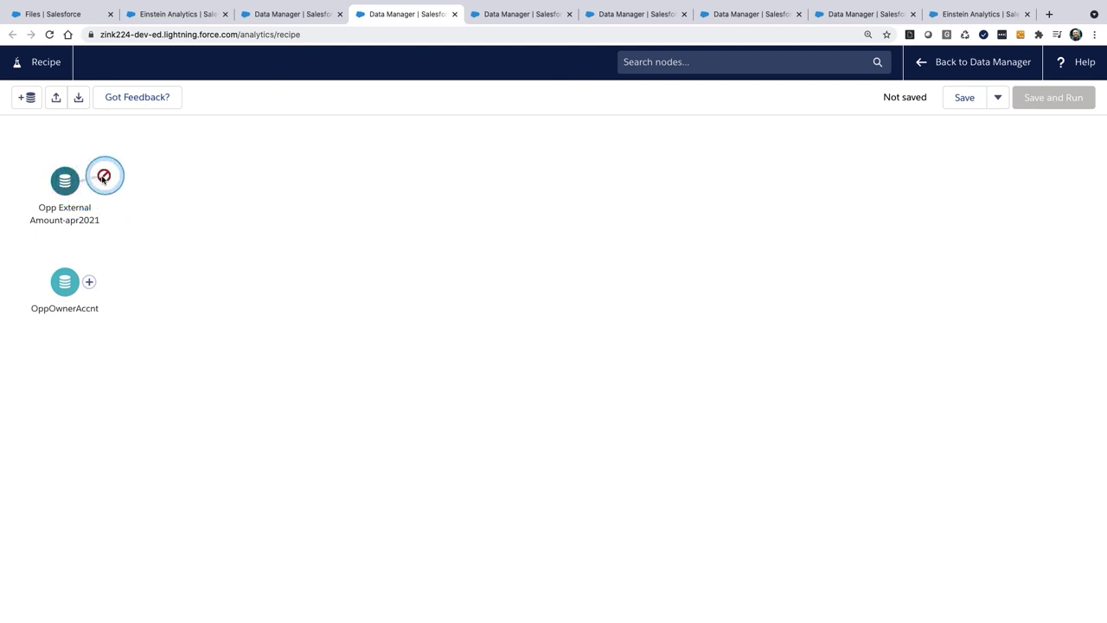
Connect the Opp External Amount-apr2021 node to OppOwnerAccnt with a Lookup join and apply it.
left_click_drag(144, 199, 61, 285)
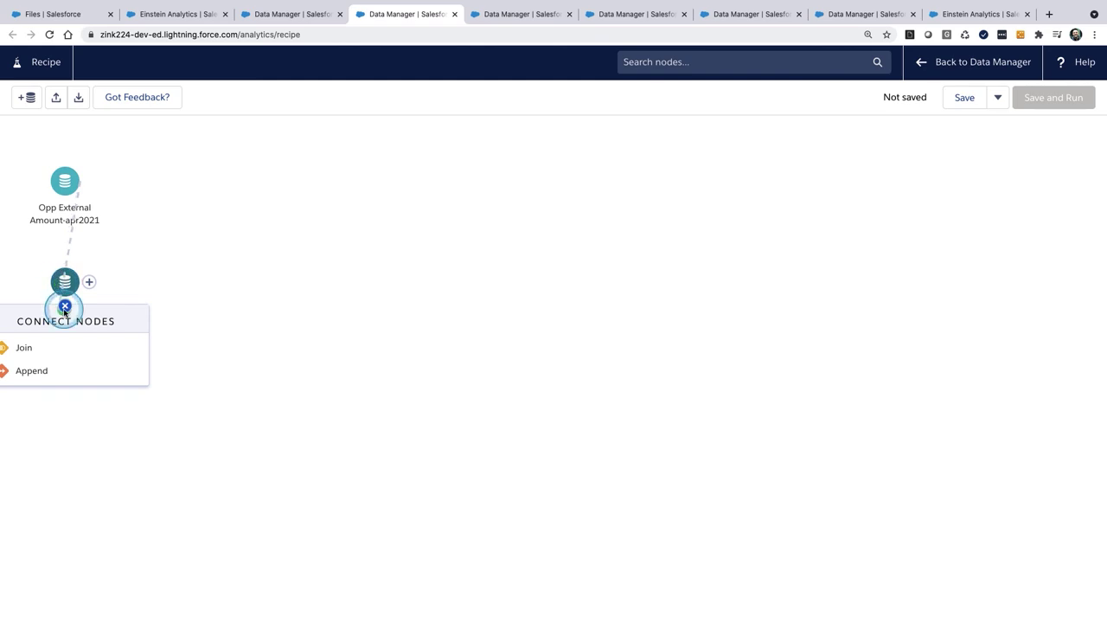
left_click(58, 346)
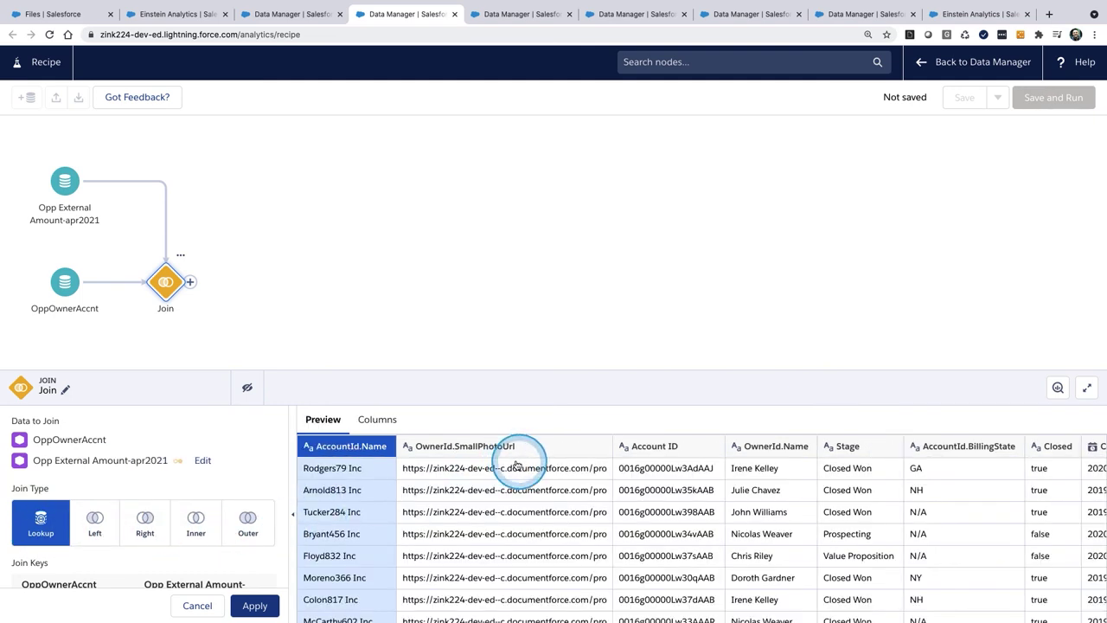
left_click(254, 606)
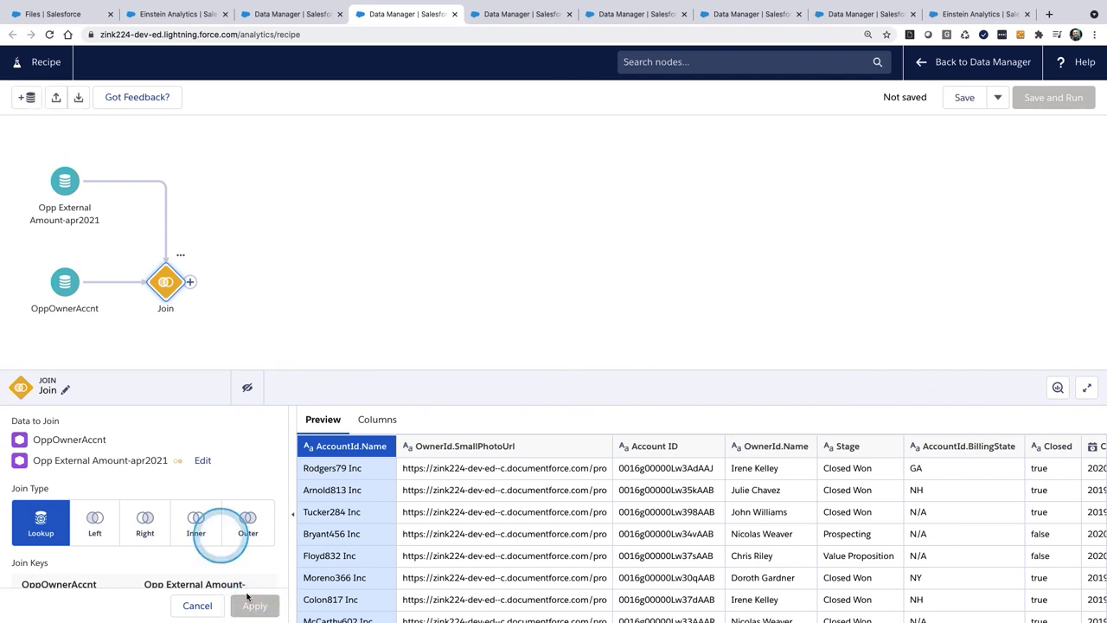
Add an Output node after the Join that writes to a dataset with the display label OppWith_External_Amount_DS.
left_click(192, 282)
scroll(207, 303, "down", 4)
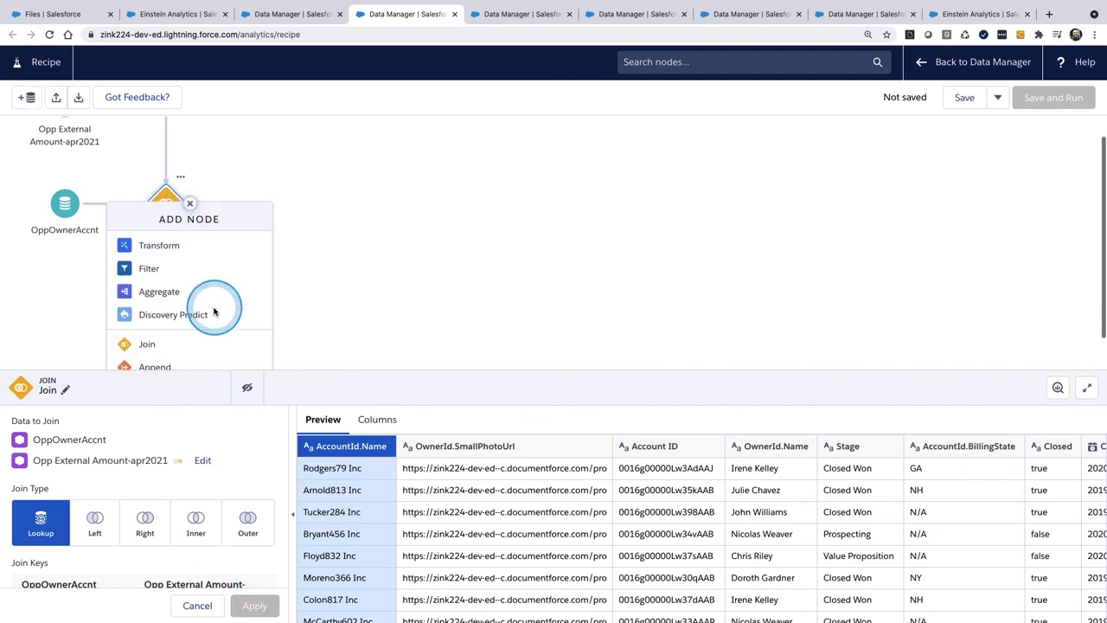
left_click(173, 354)
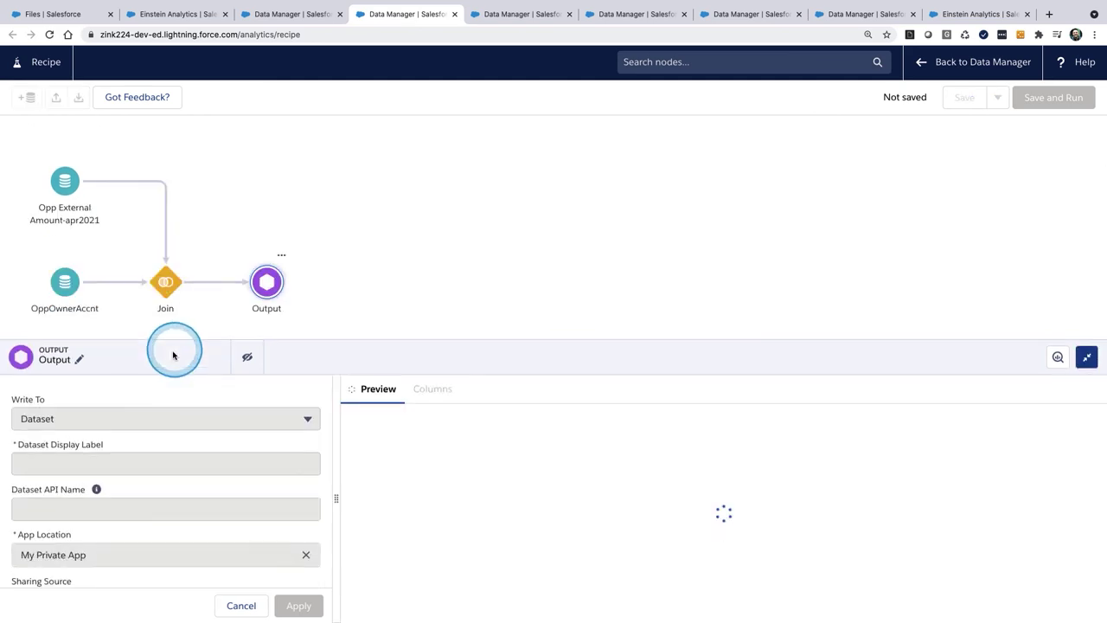
left_click(142, 238)
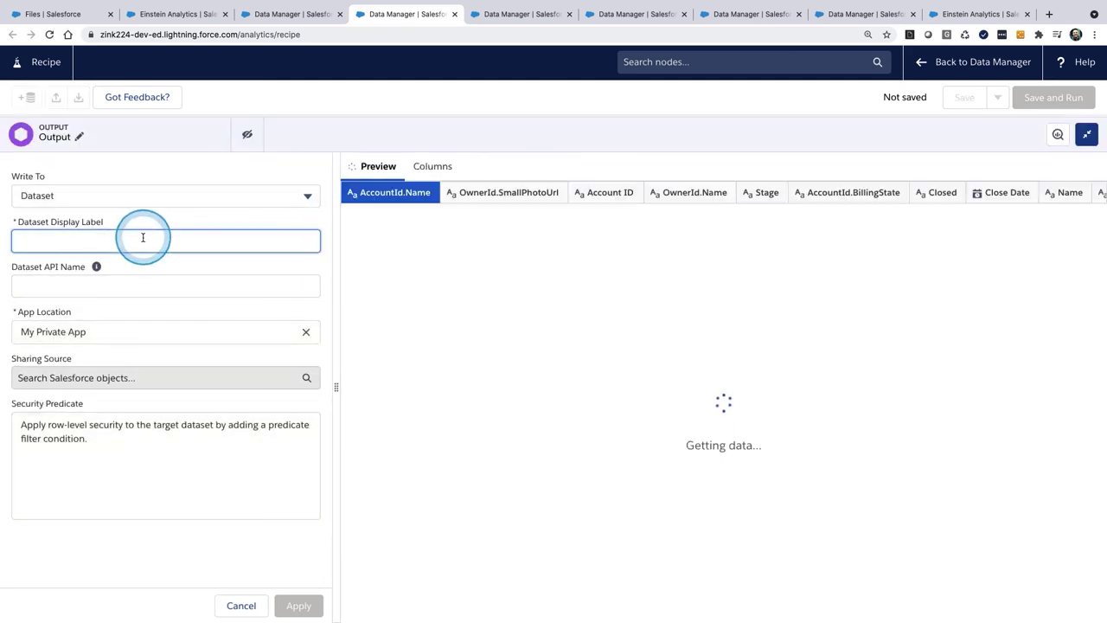
type("OppWith_External Amount")
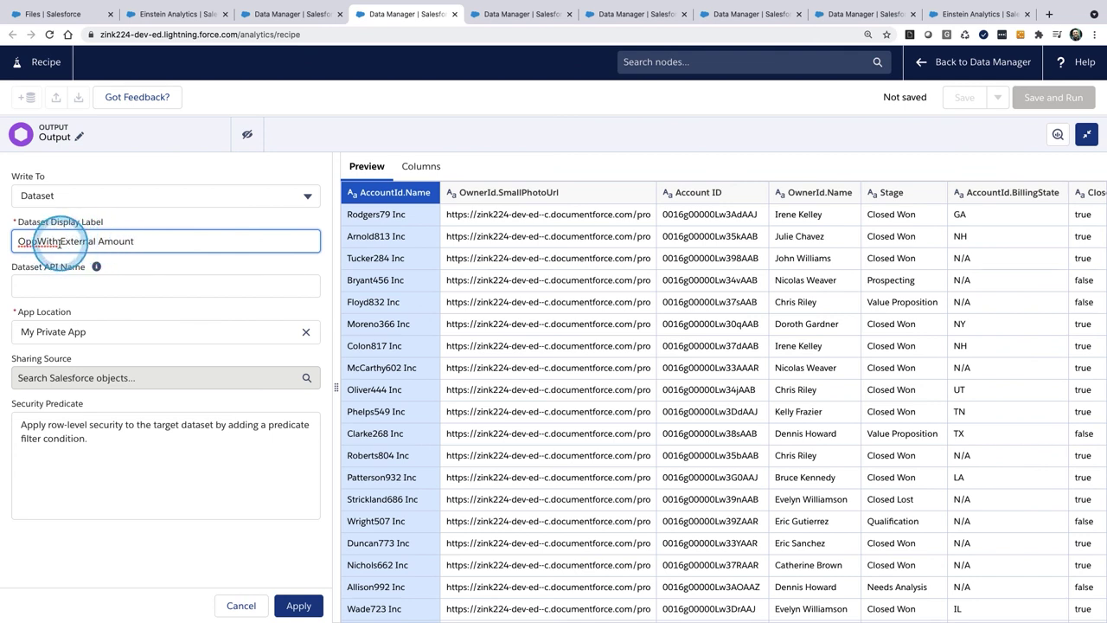
left_click(138, 241)
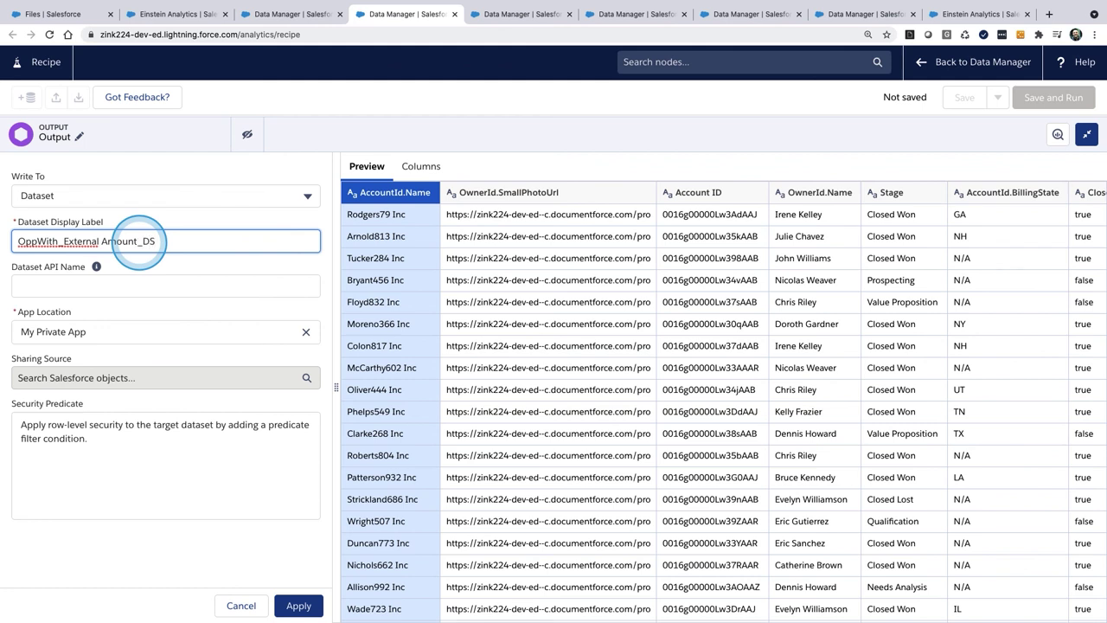
type("_DS")
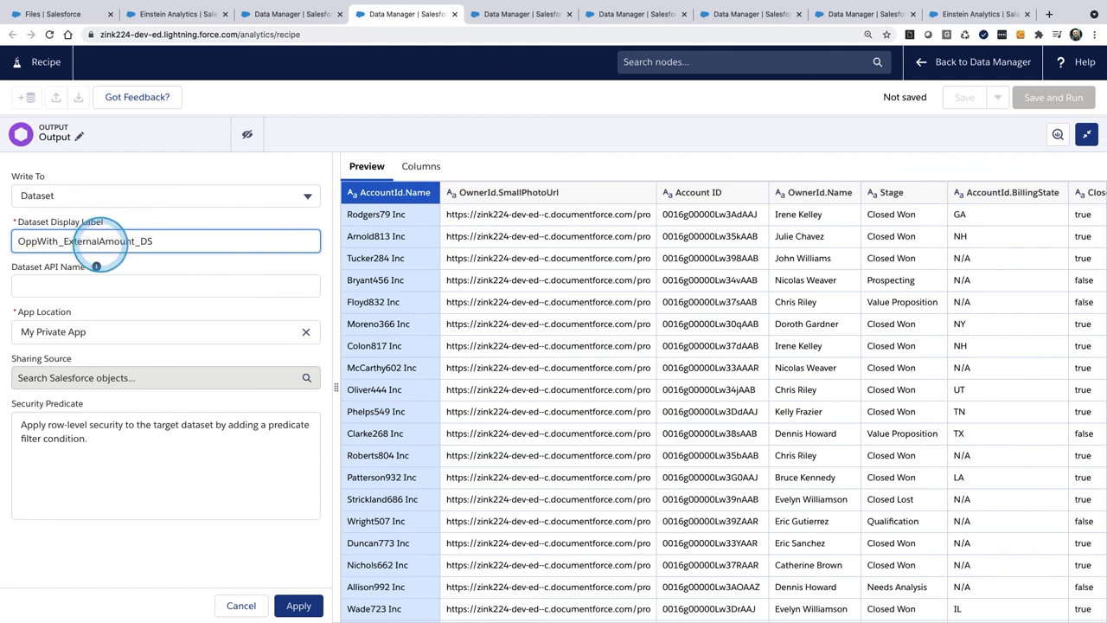
Copy the display label into the Dataset API Name as OppWith_External_Amount_DS and apply the Output node settings.
double_click(158, 235)
key("ctrl+c")
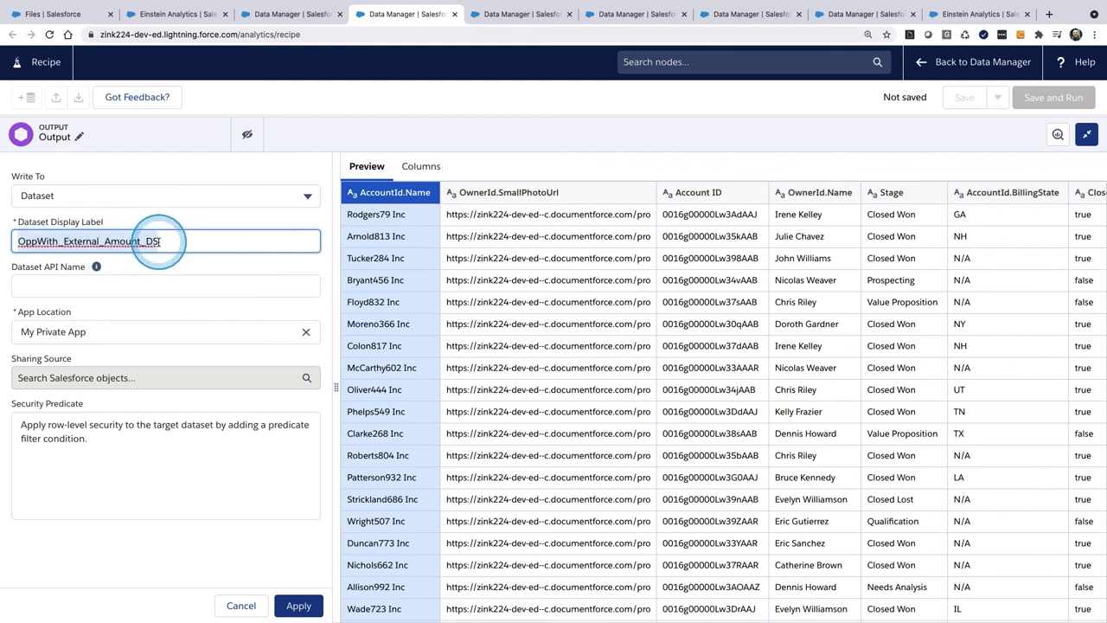
left_click(128, 285)
key("ctrl+v")
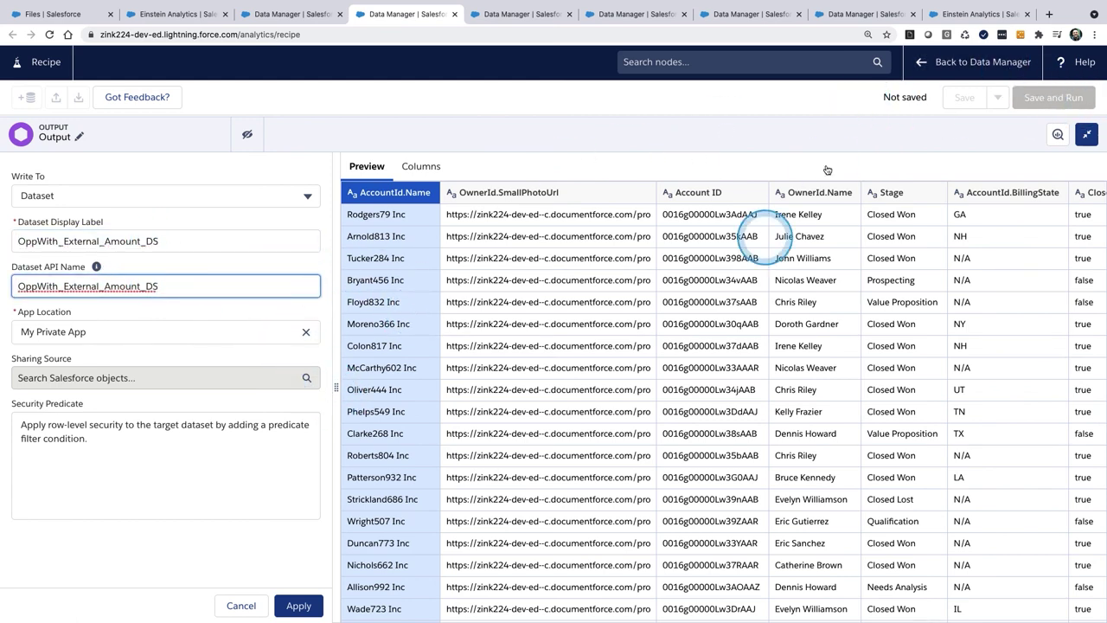
left_click(298, 605)
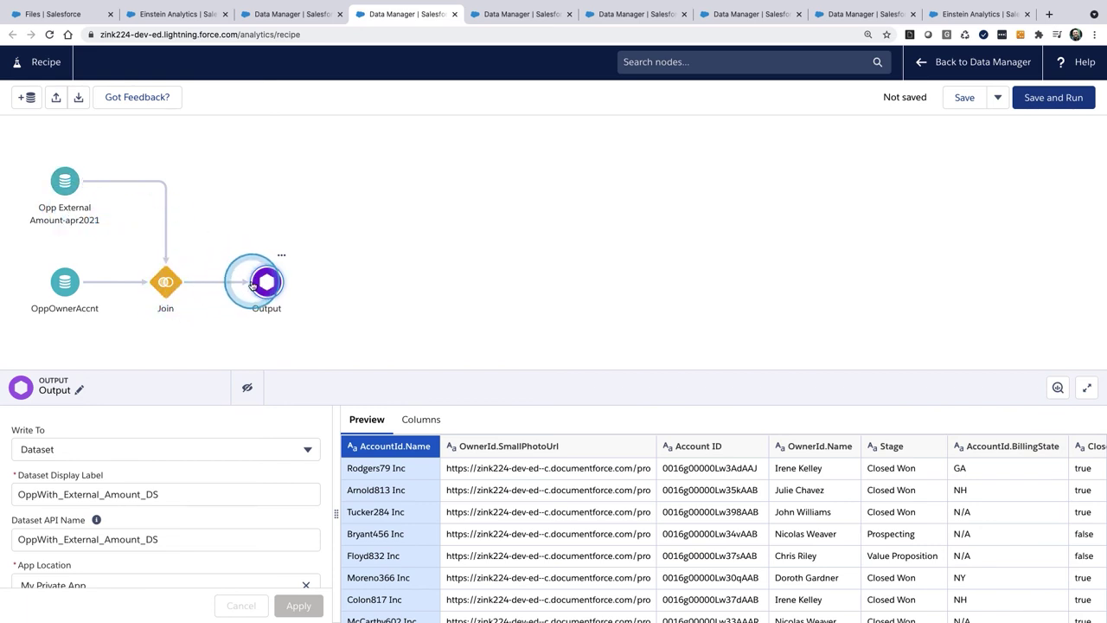
left_click(1049, 100)
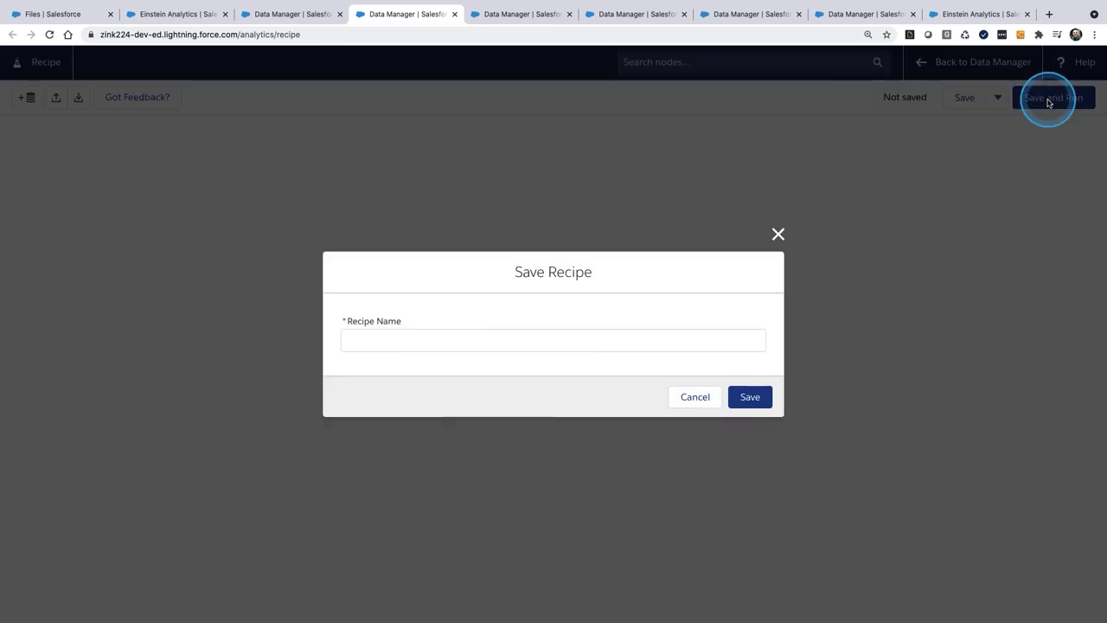
left_click(782, 237)
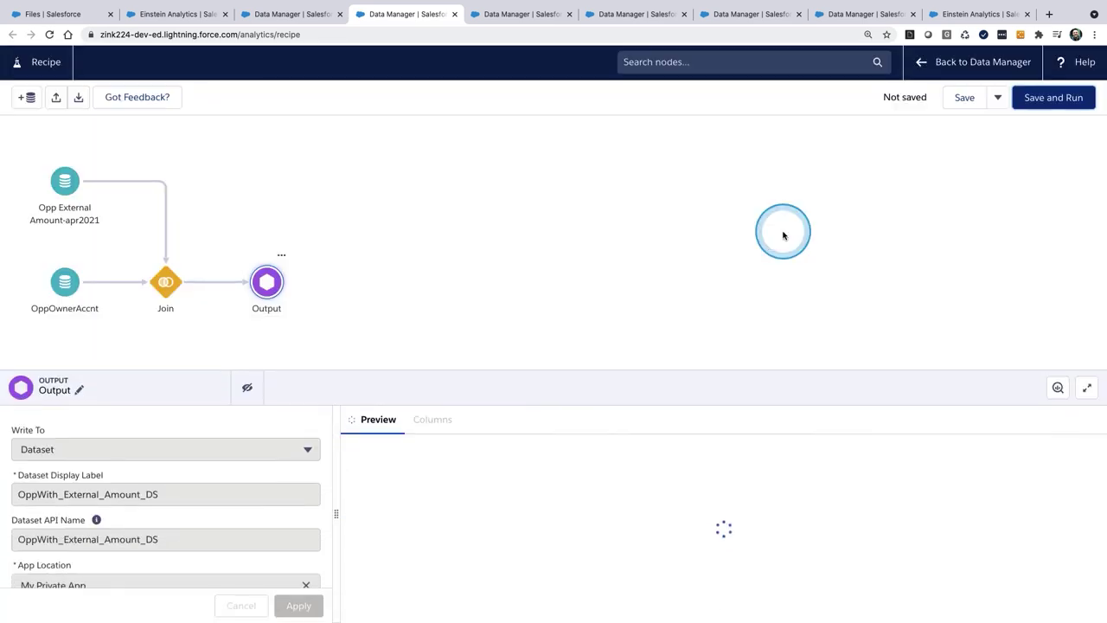